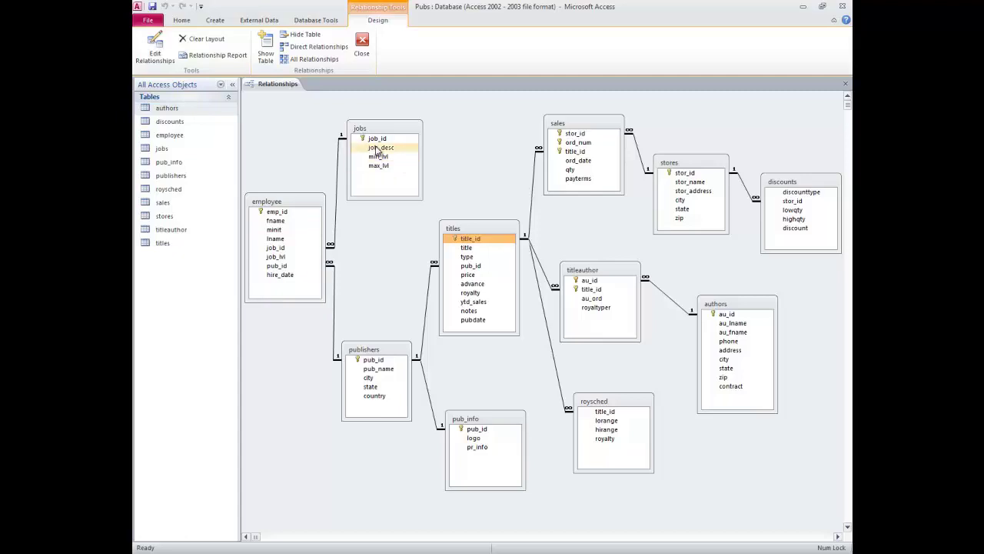
Create a new query in design view with the employee, jobs and publishers tables, and enlarge the employee table's field list
click(378, 149)
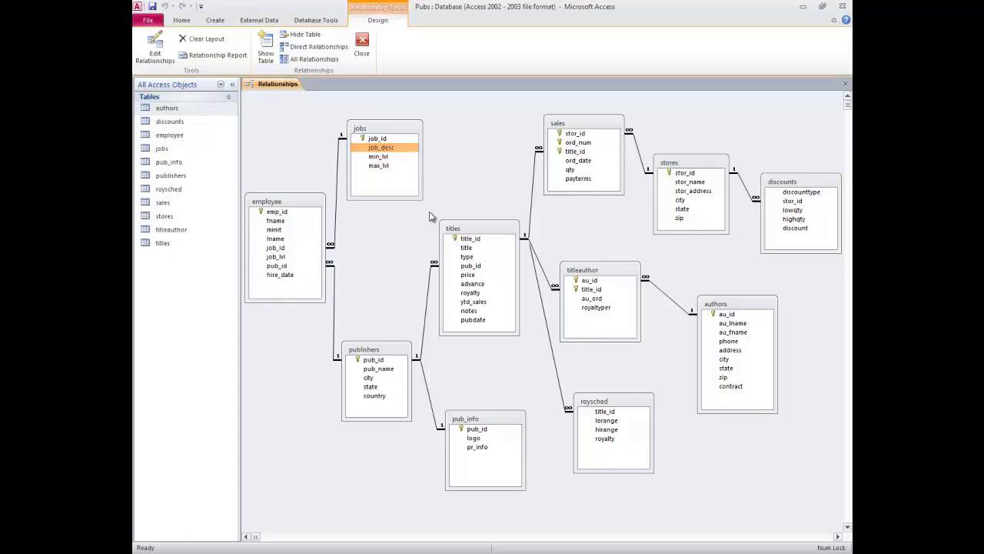
click(369, 378)
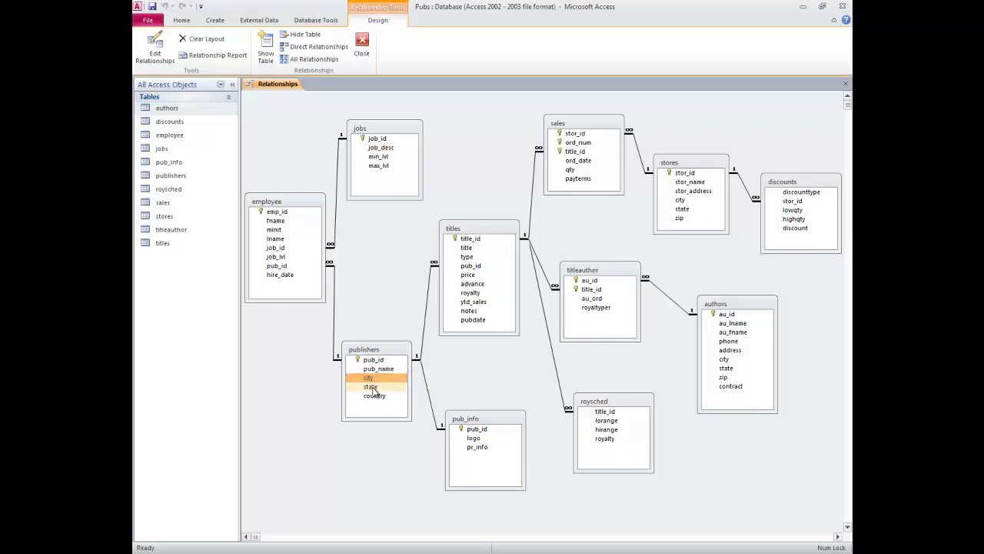
click(375, 395)
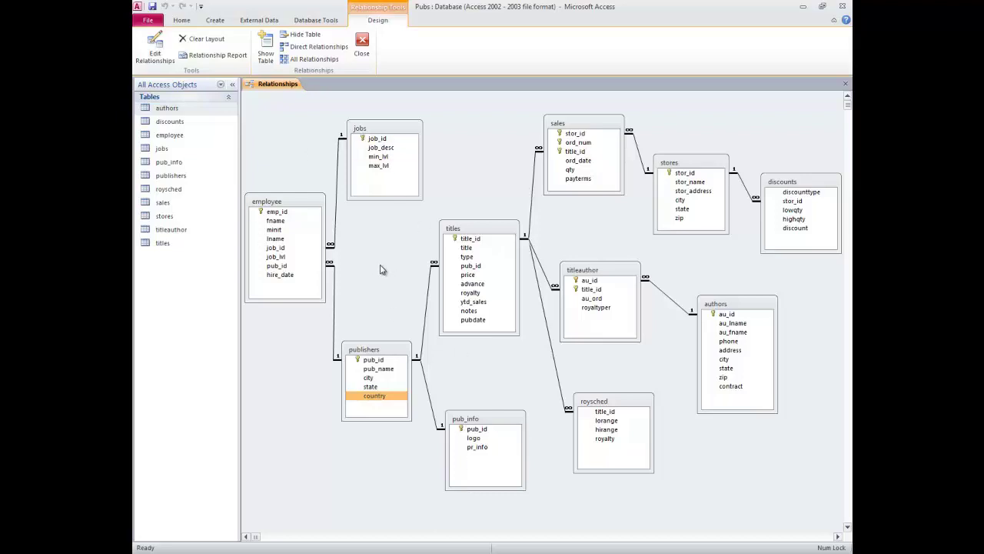
click(215, 21)
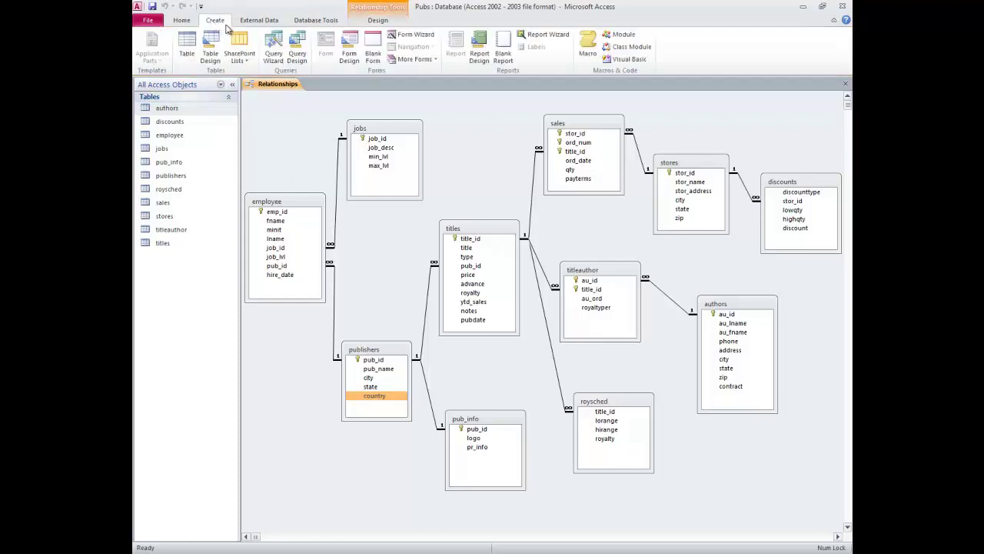
click(298, 51)
drag(485, 388, 510, 197)
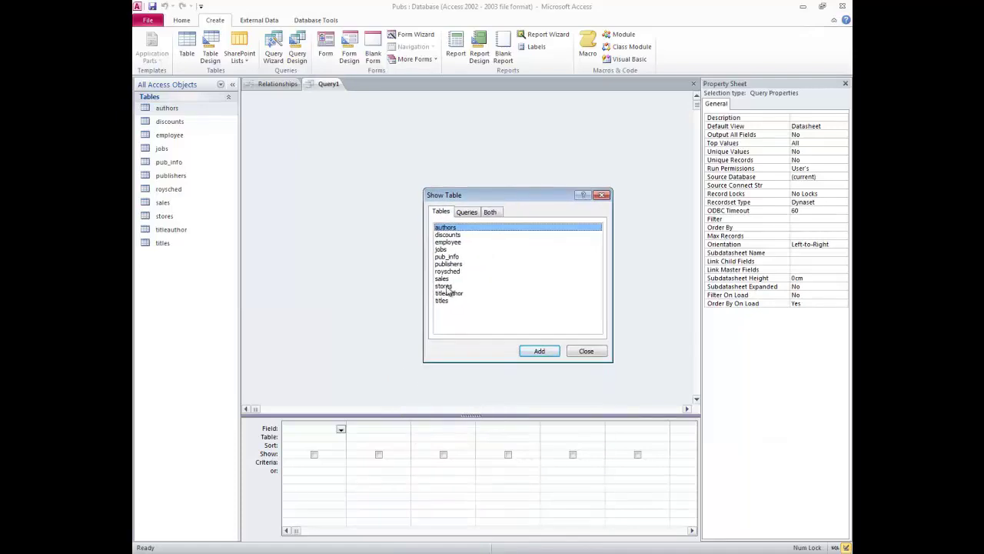
double_click(448, 241)
double_click(442, 249)
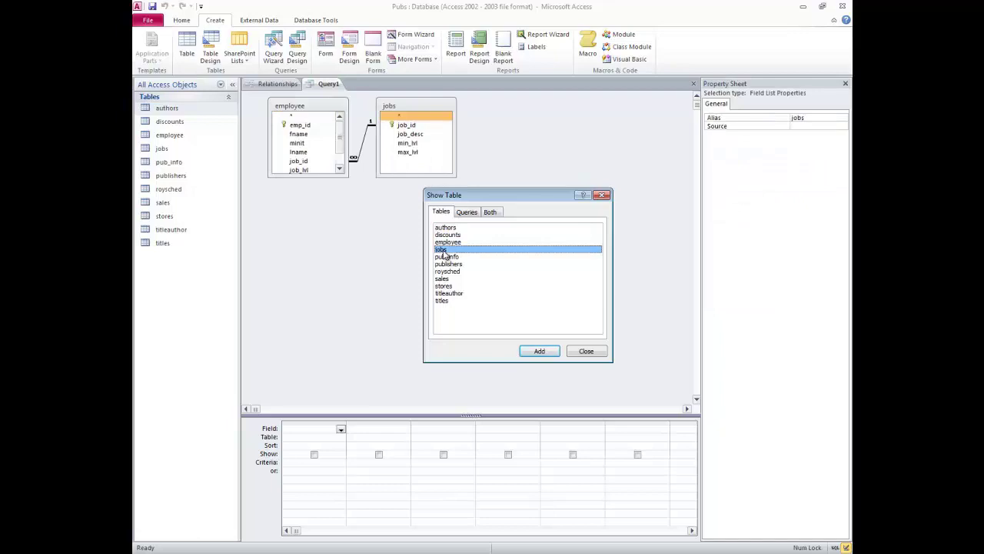
double_click(447, 264)
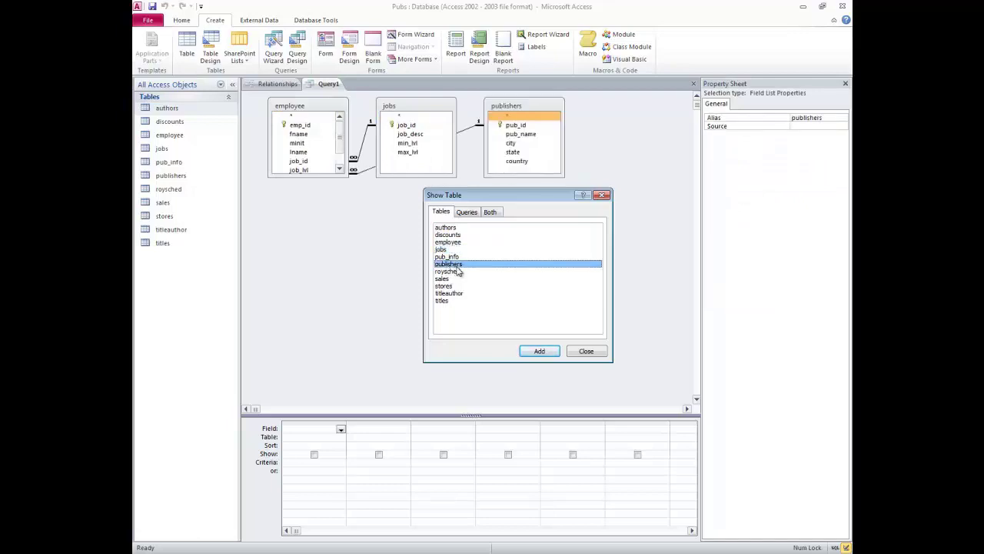
click(587, 350)
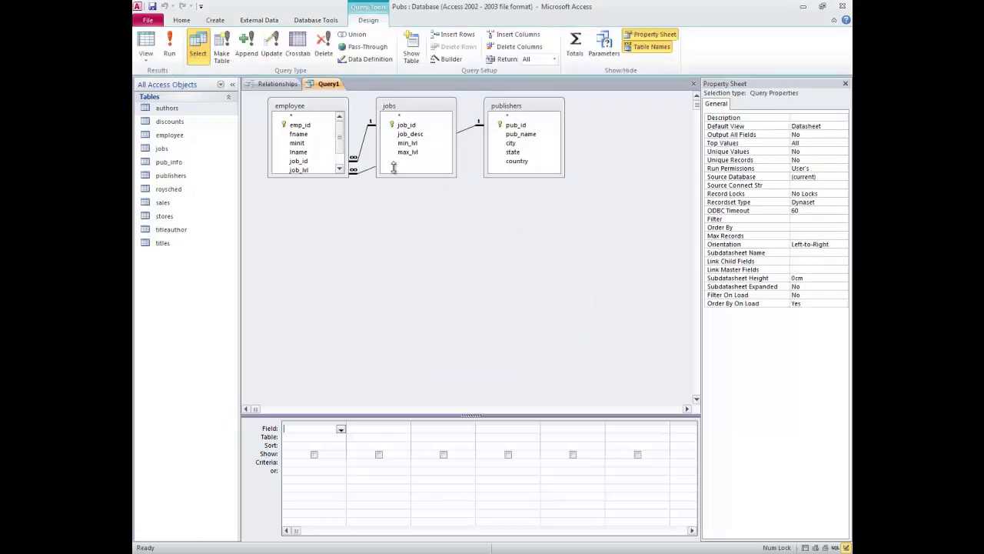
drag(307, 176, 309, 231)
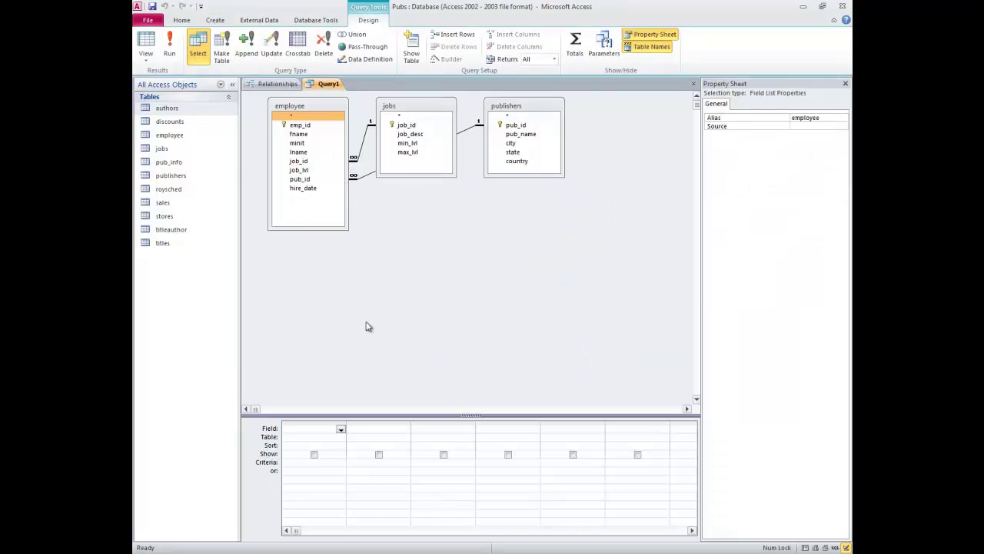
Open the Expression Builder for the first empty field of the query grid
right_click(314, 431)
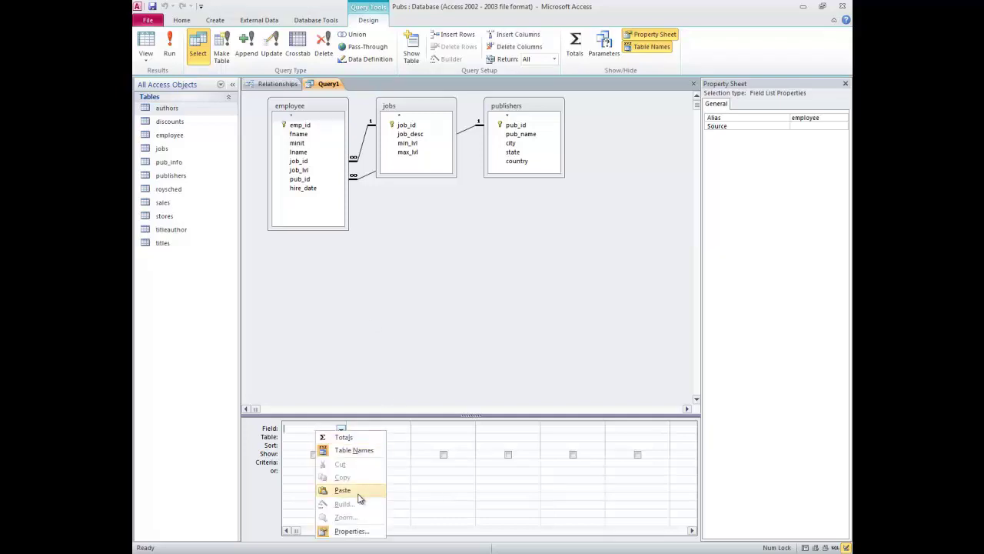
right_click(302, 428)
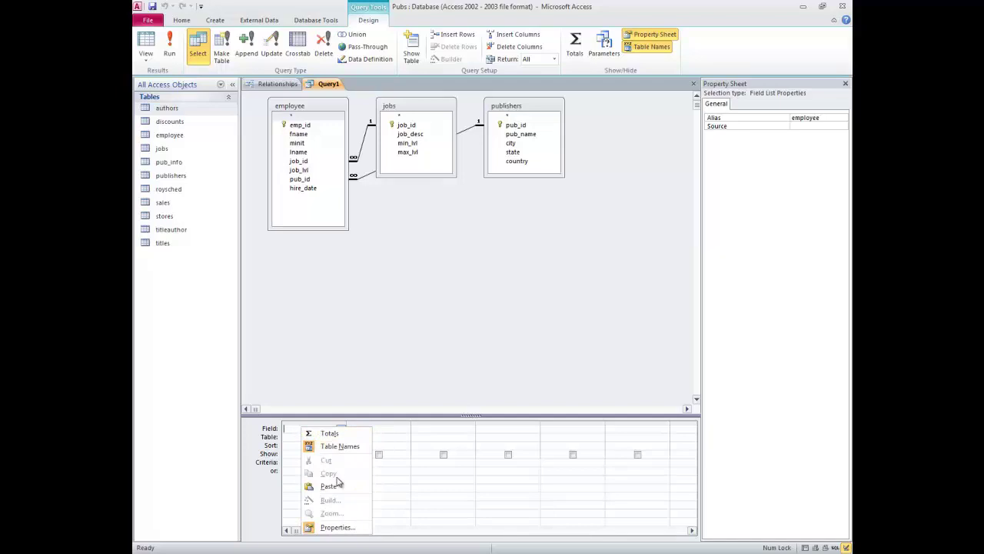
click(286, 431)
right_click(341, 429)
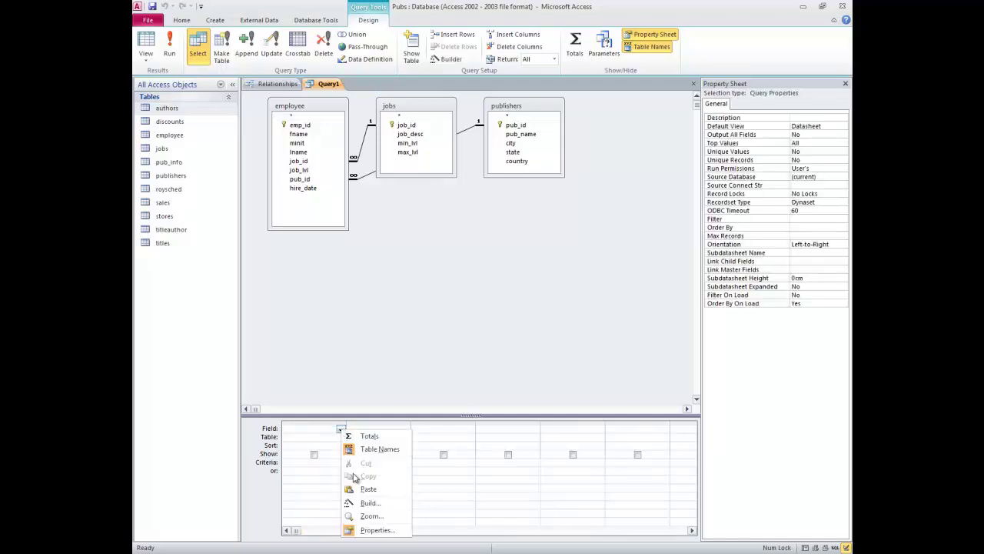
click(361, 504)
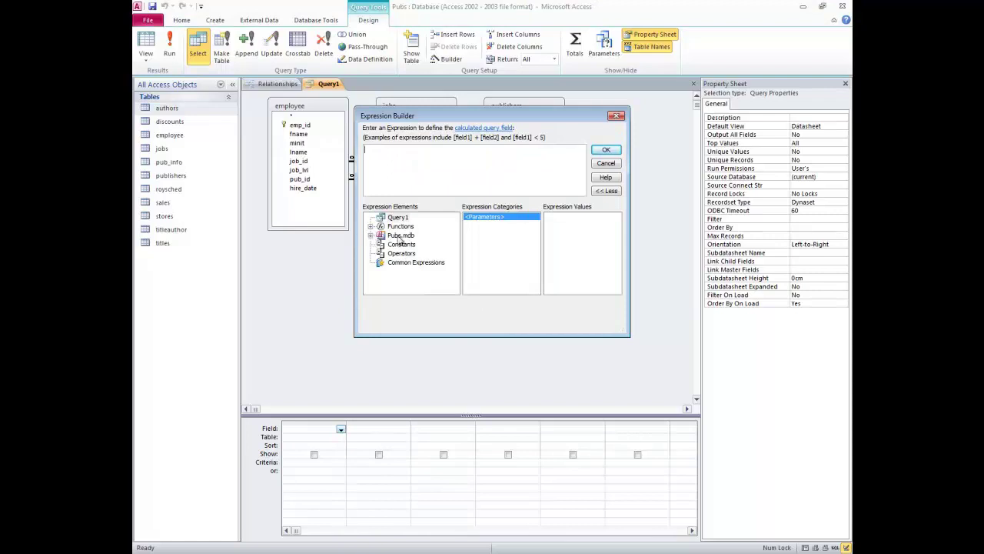
Build the calculated field [employee]![fname] + " " + [employee]![lname] and name it Ime i prezime
click(371, 235)
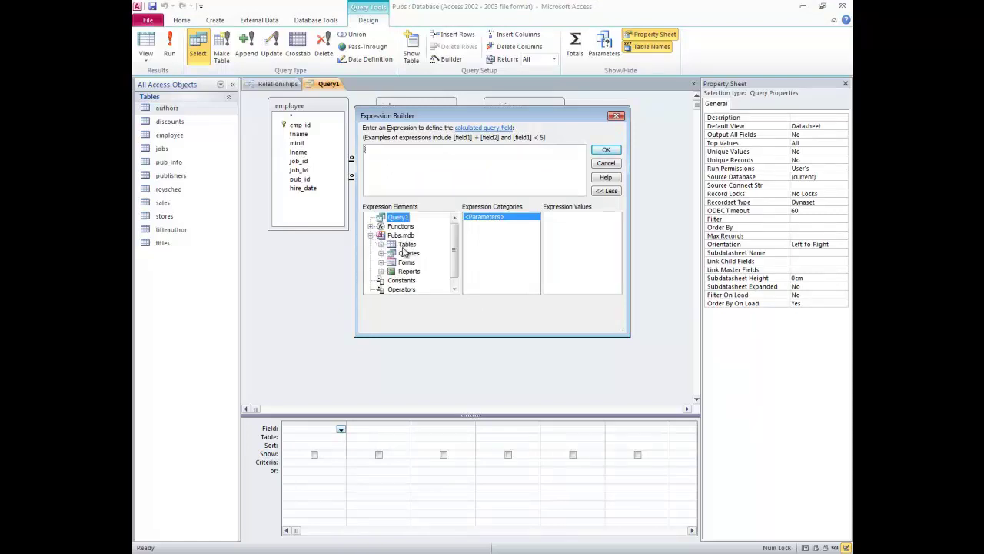
click(380, 244)
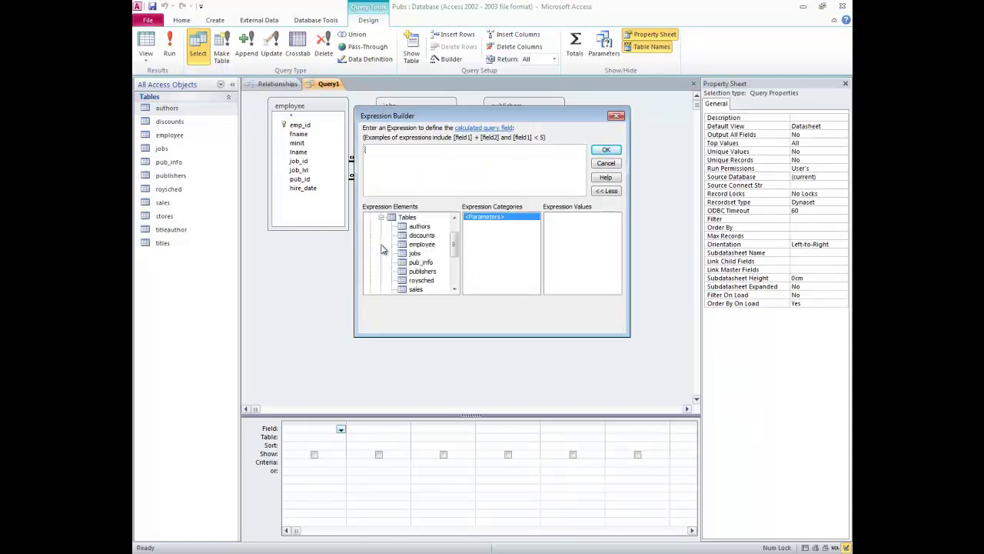
click(422, 244)
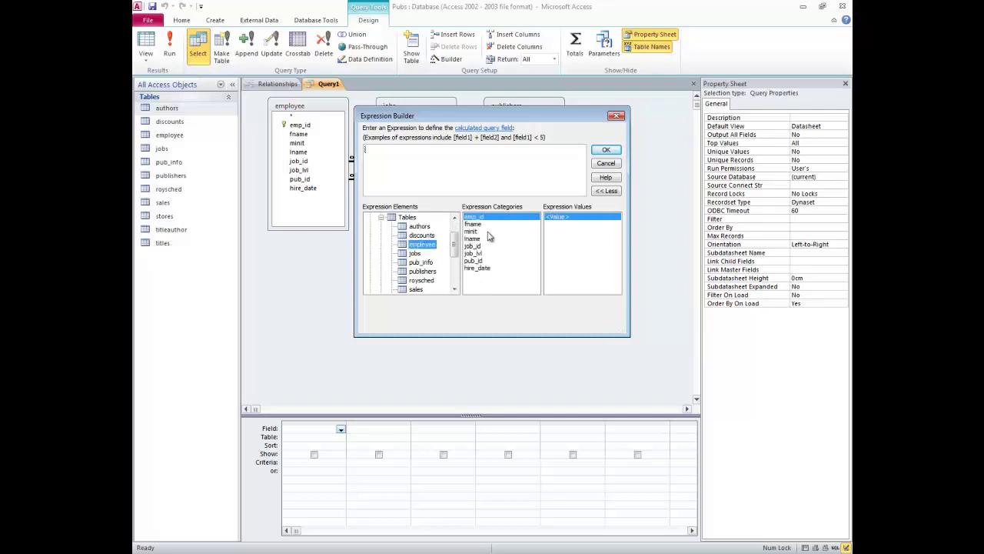
double_click(473, 223)
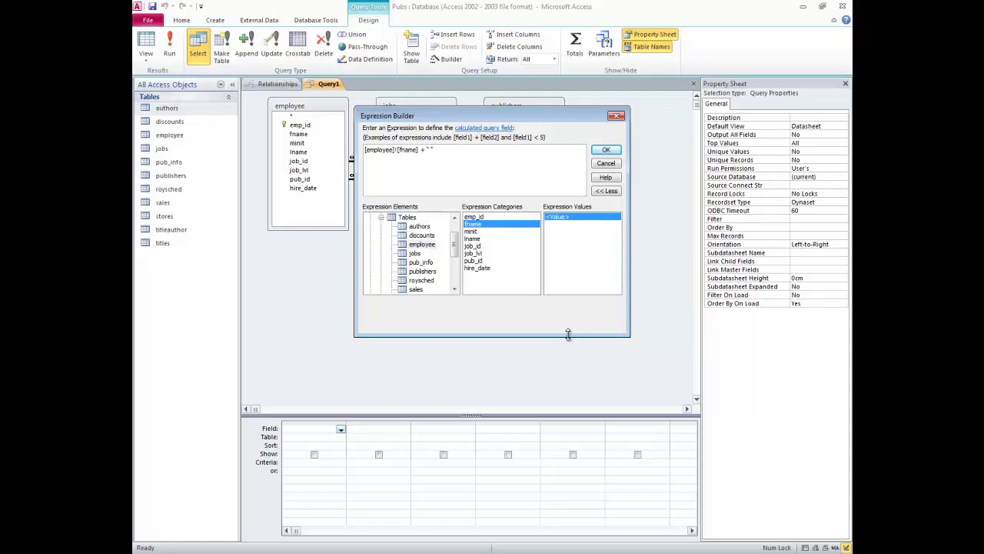
click(473, 239)
double_click(473, 239)
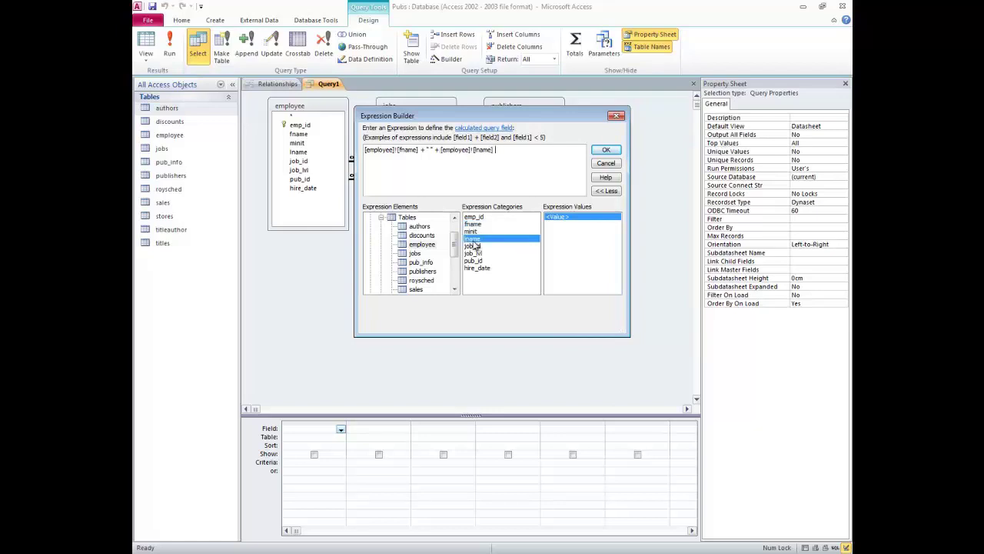
click(606, 150)
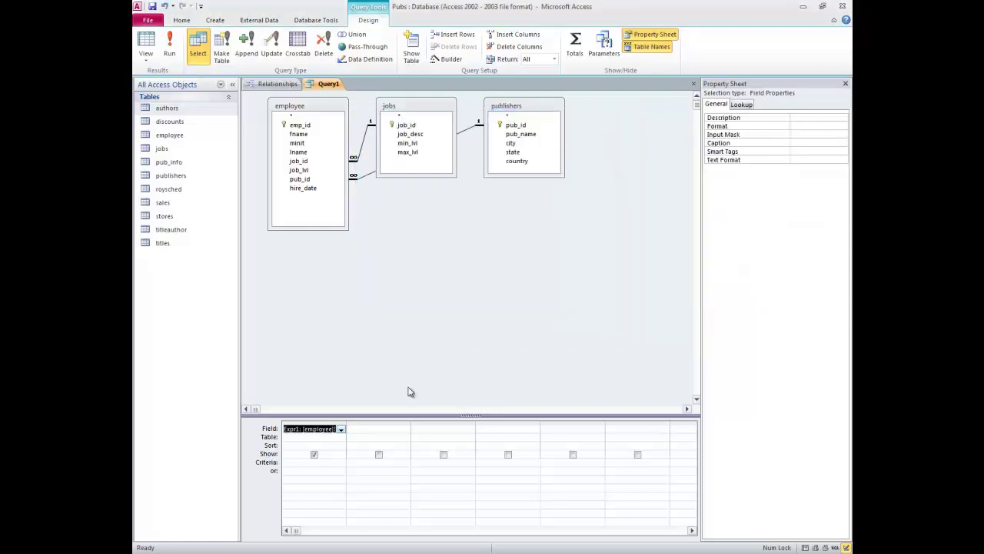
double_click(297, 429)
text(Ime i prezime [em)
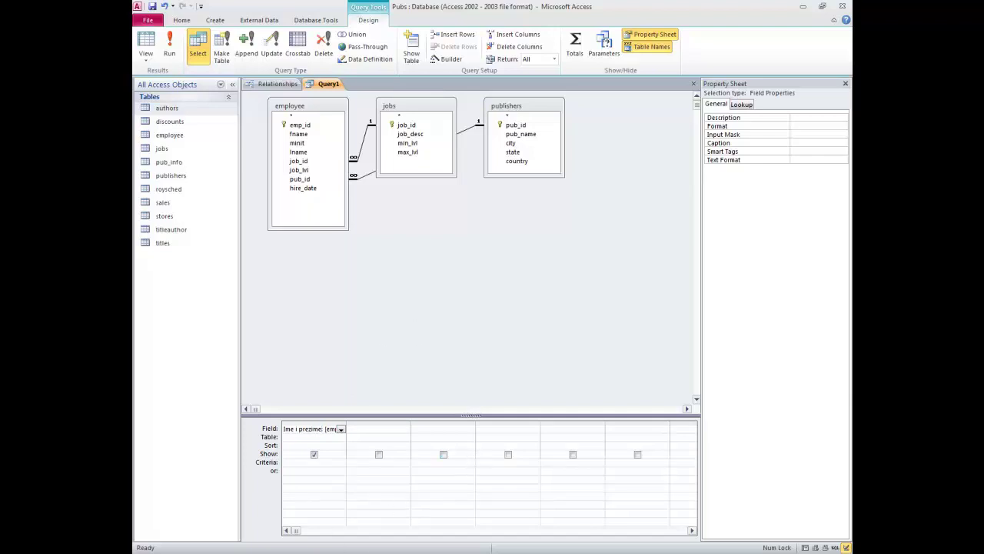
Check the required fields in the Word task document, and add job_desc, pub_name, country and city to the query in Access
key(alt+Tab)
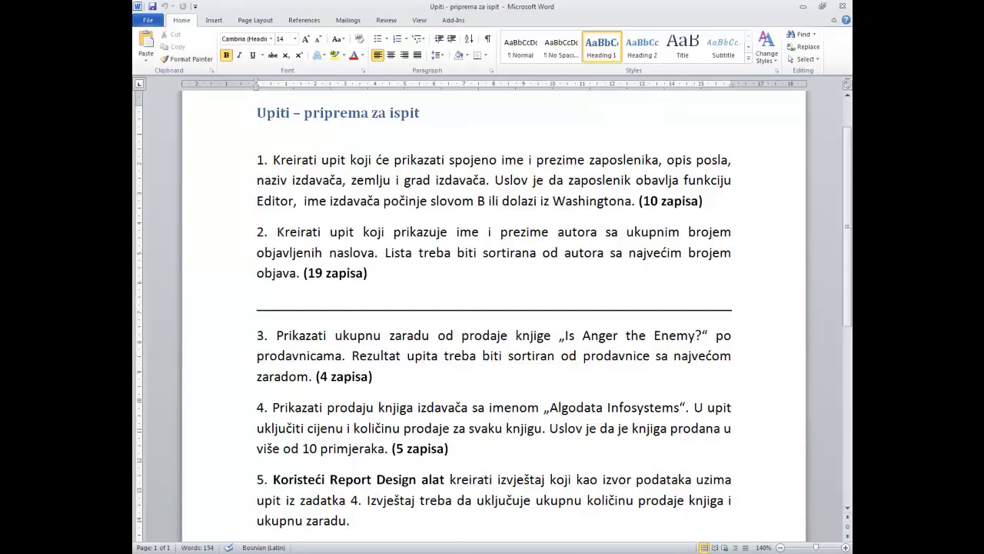
key(alt+Tab)
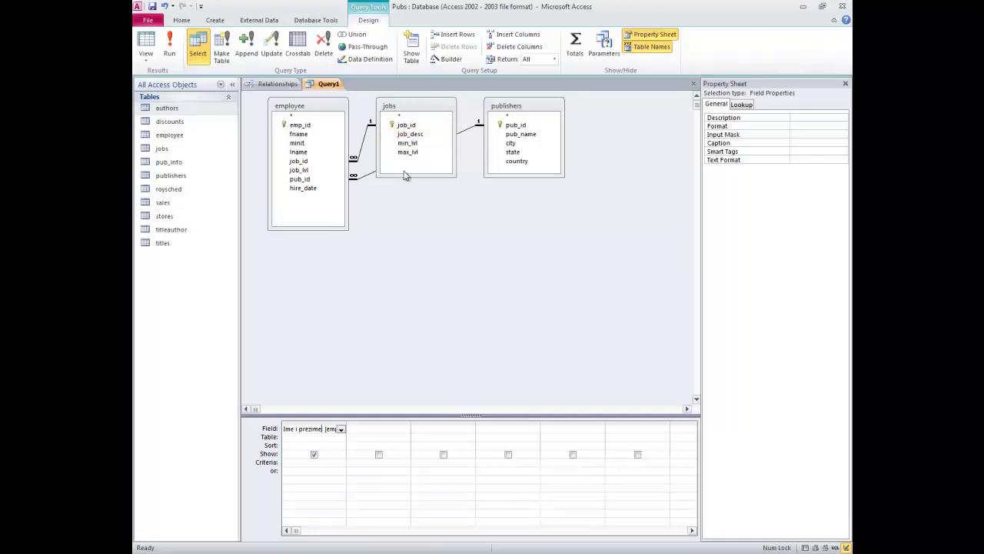
double_click(410, 134)
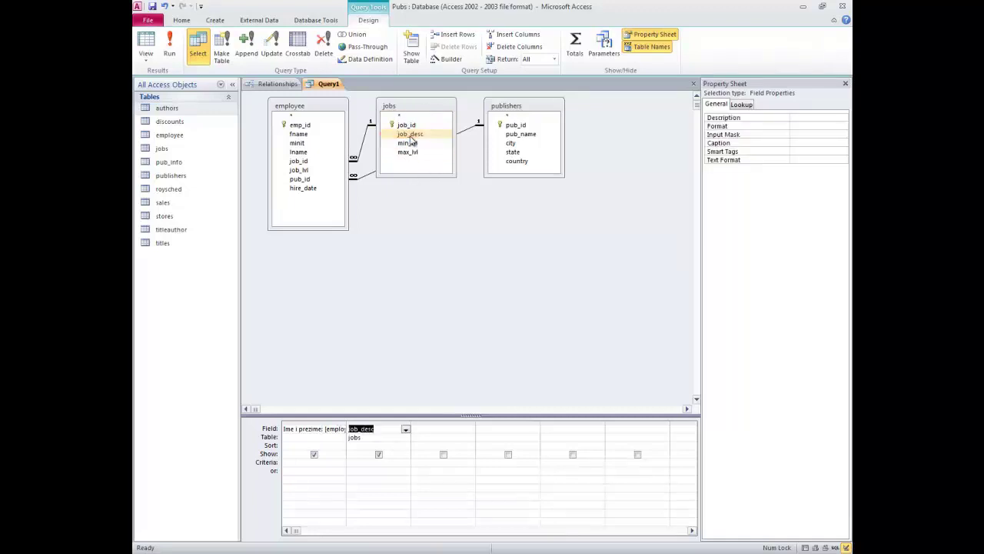
double_click(514, 135)
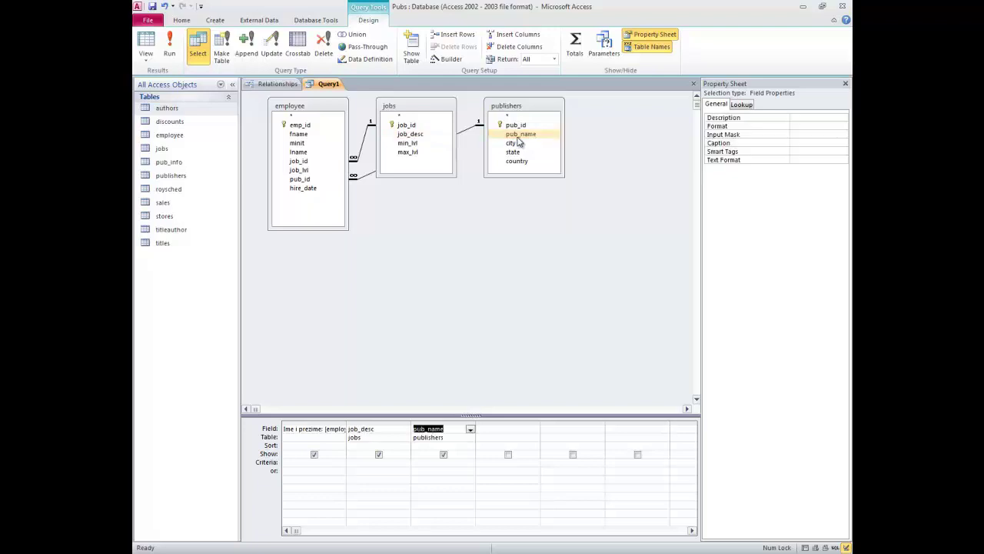
double_click(519, 164)
click(511, 144)
double_click(511, 144)
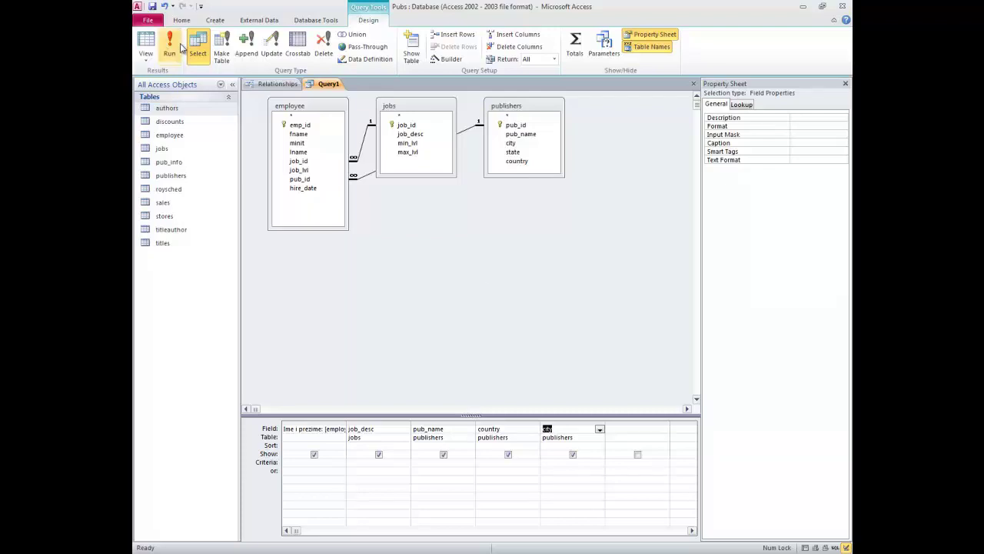
Run the query to review its records, and return to design view
click(170, 42)
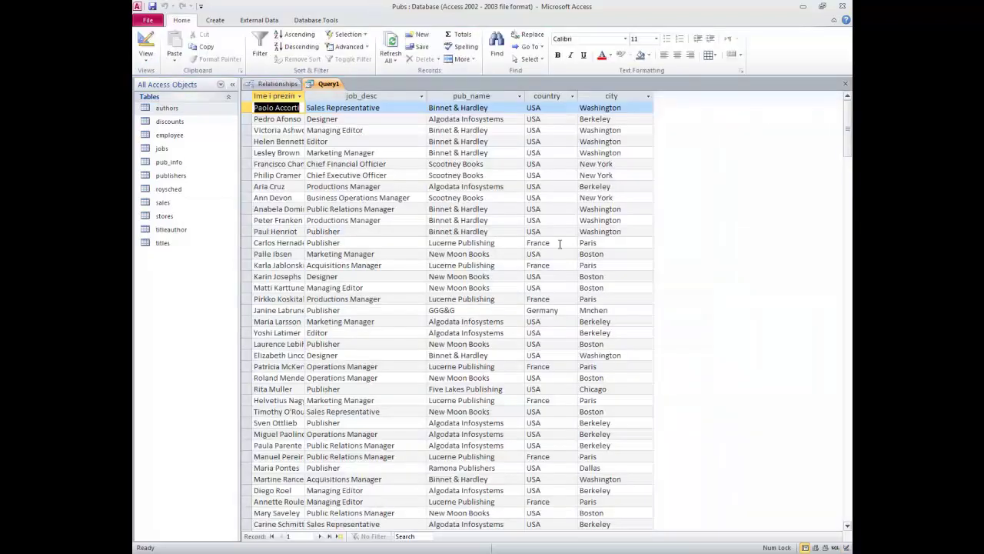
mouse_move(849, 143)
mouse_down()
mouse_move(849, 407)
mouse_move(849, 131)
mouse_up()
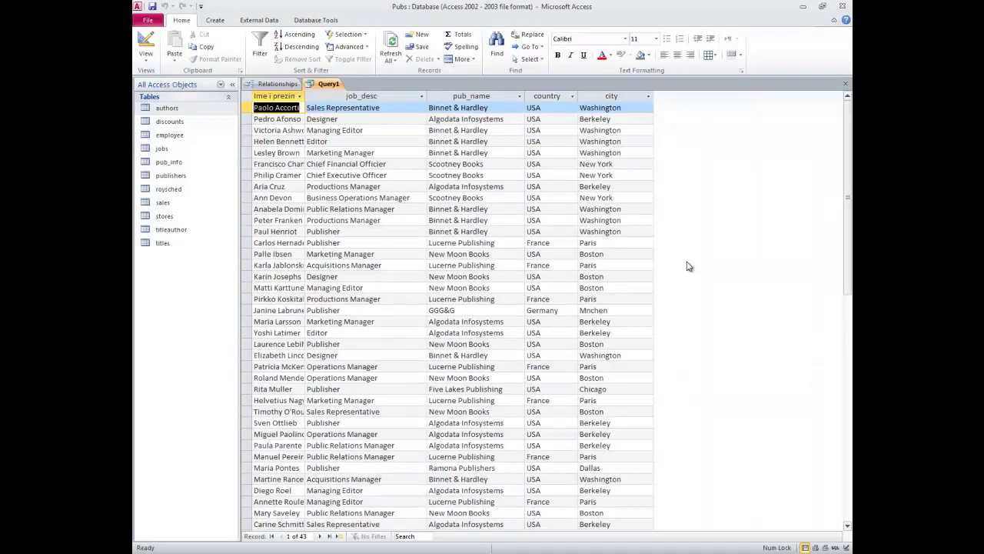
click(146, 42)
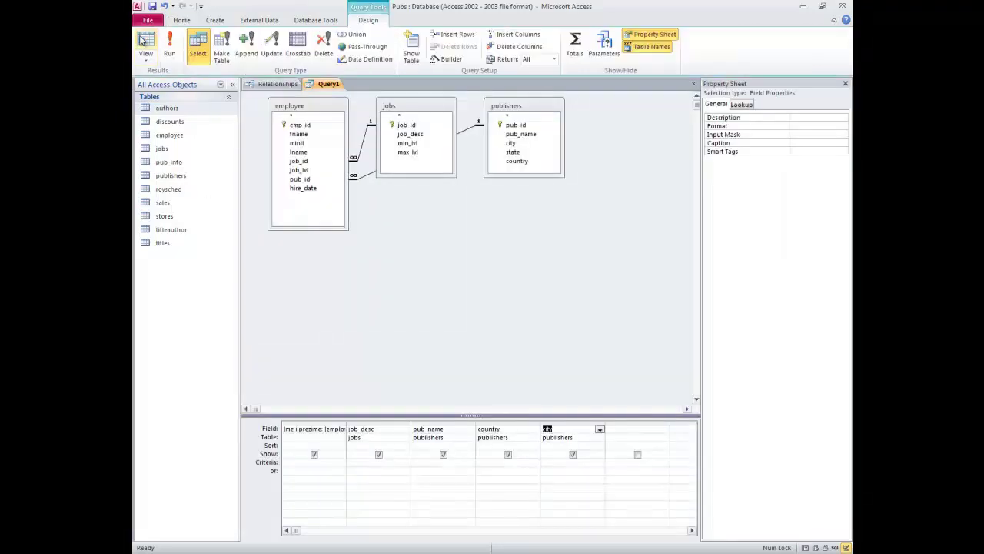
Switch to the Word task document to read task 1's conditions and expected record count, and return to Access
key(alt+Tab)
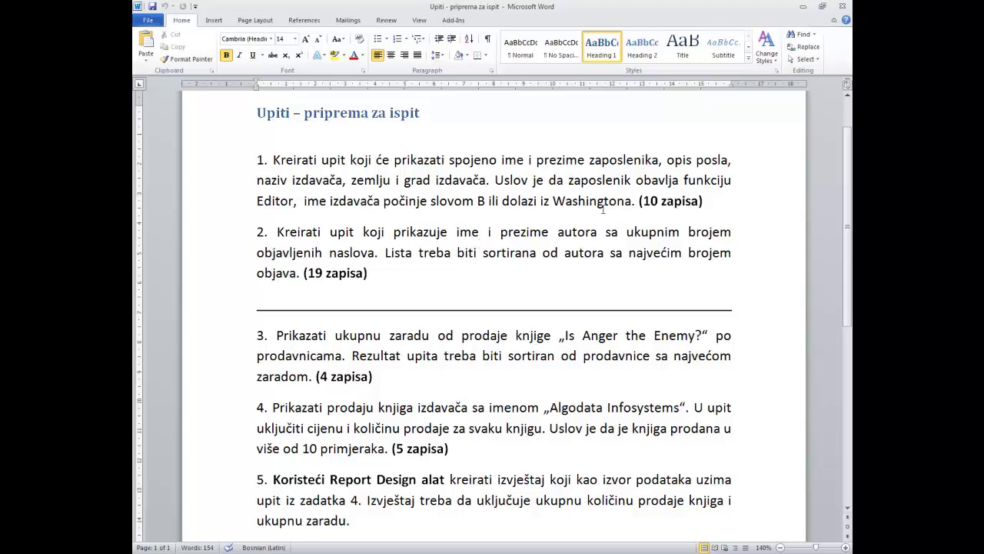
drag(705, 200, 638, 200)
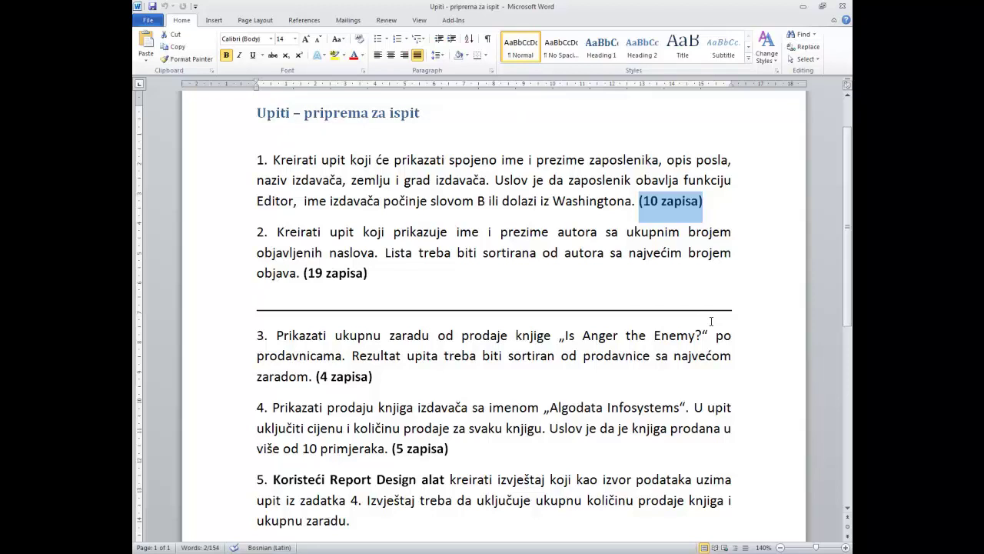
key(alt+Tab)
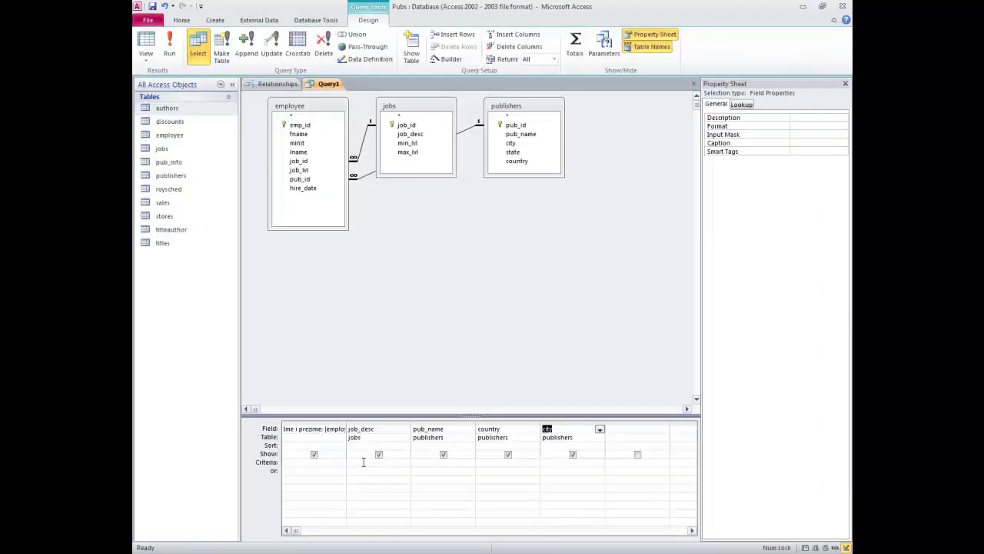
Look up the Editor entry in the jobs table for the job_desc criterion, and close the table
click(360, 461)
click(163, 148)
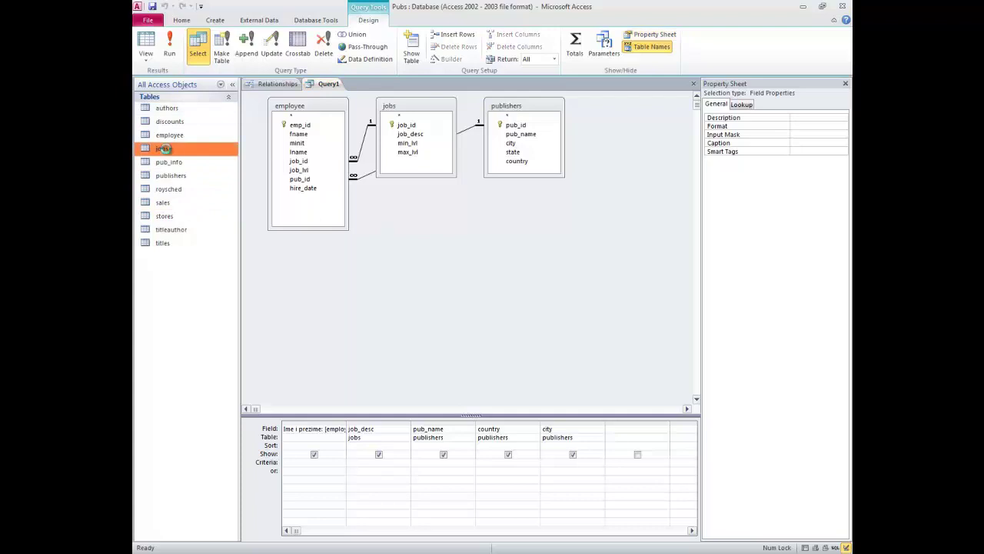
double_click(164, 149)
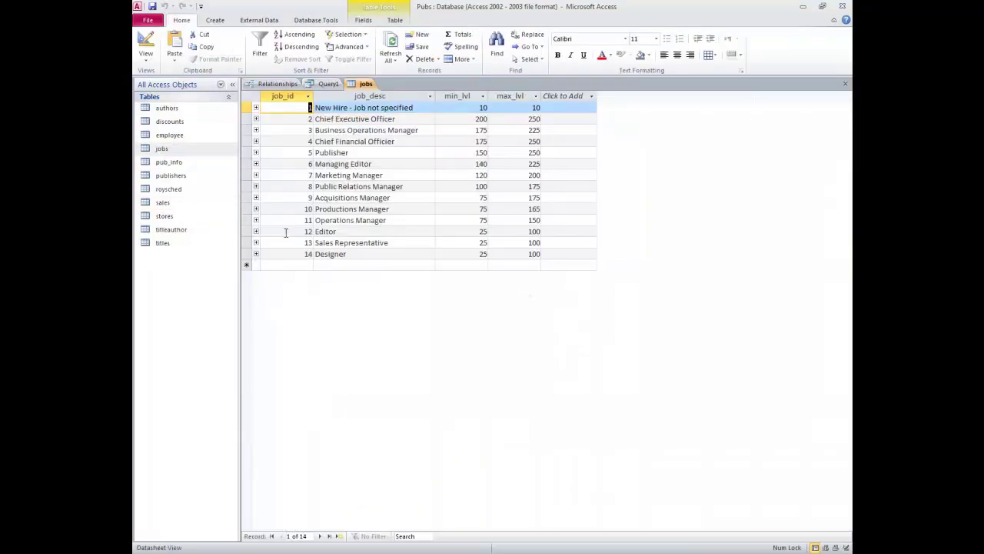
drag(355, 232, 310, 232)
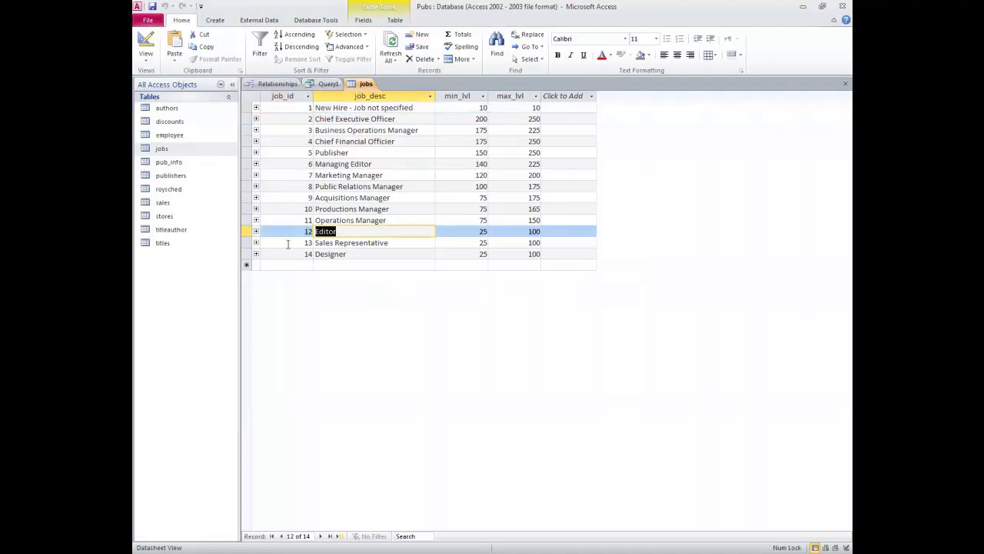
middle_click(370, 88)
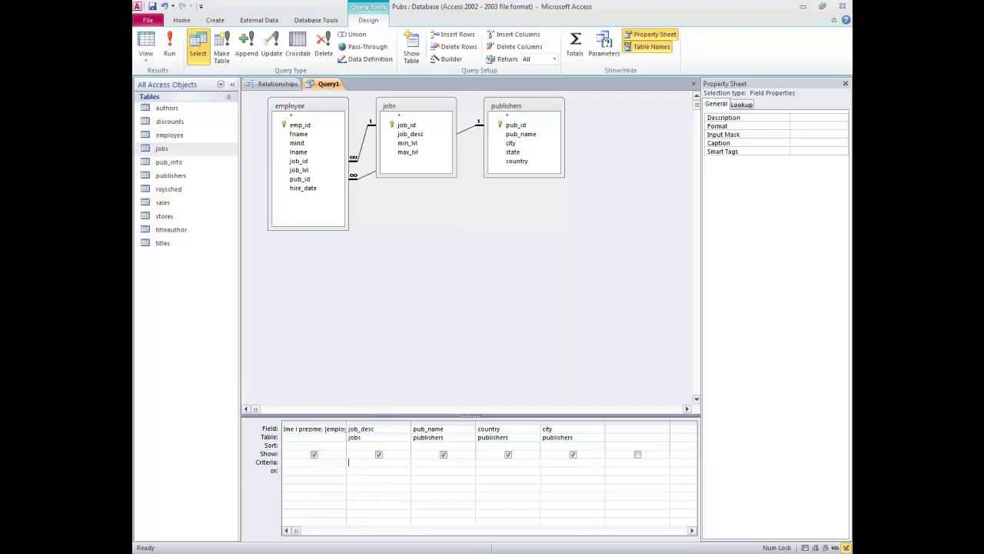
Set the job_desc criterion to "Editor", run the query to check its records, and return to design view
text(Editor)
click(416, 360)
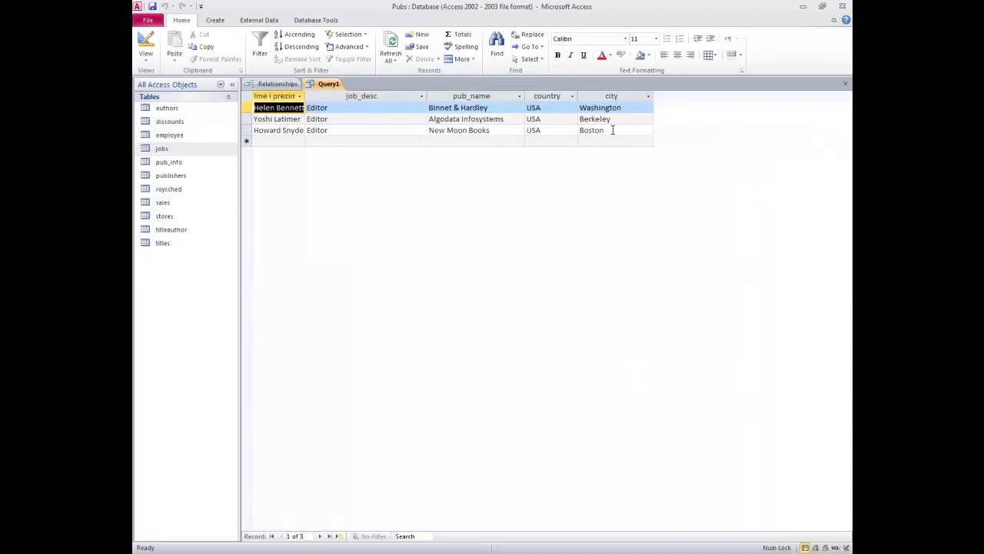
click(146, 44)
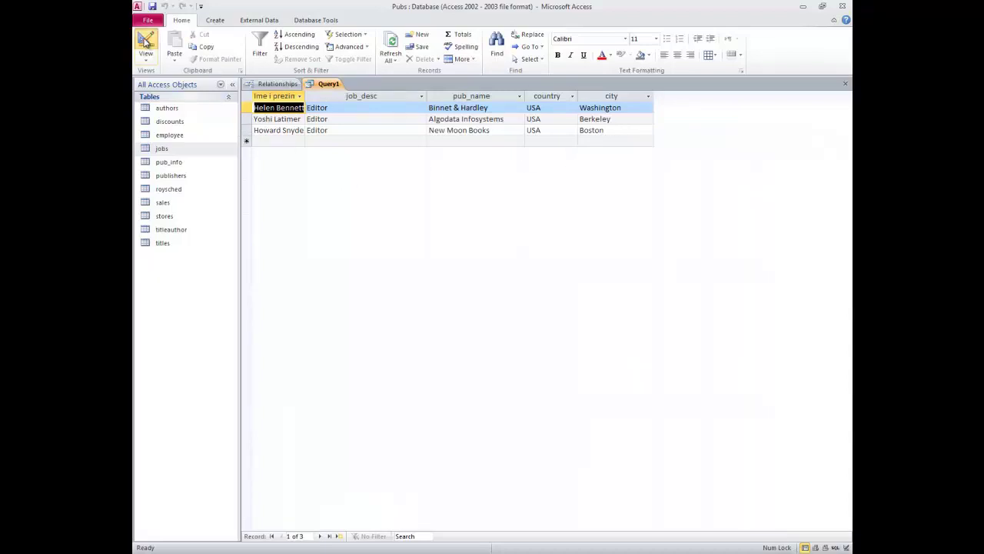
Check the publisher name condition in the Word task document, and set the pub_name criterion in Access to B*
key(alt+Tab)
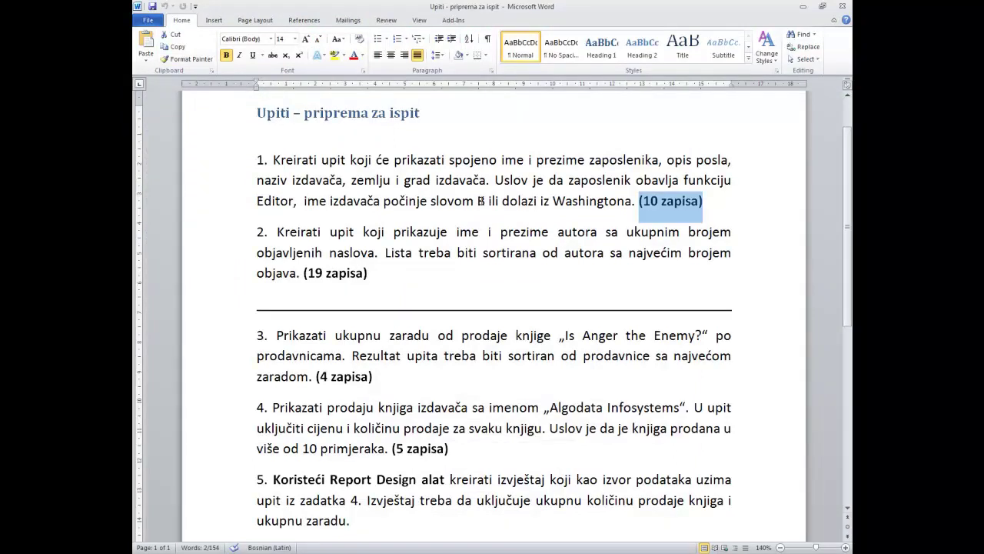
key(alt+Tab)
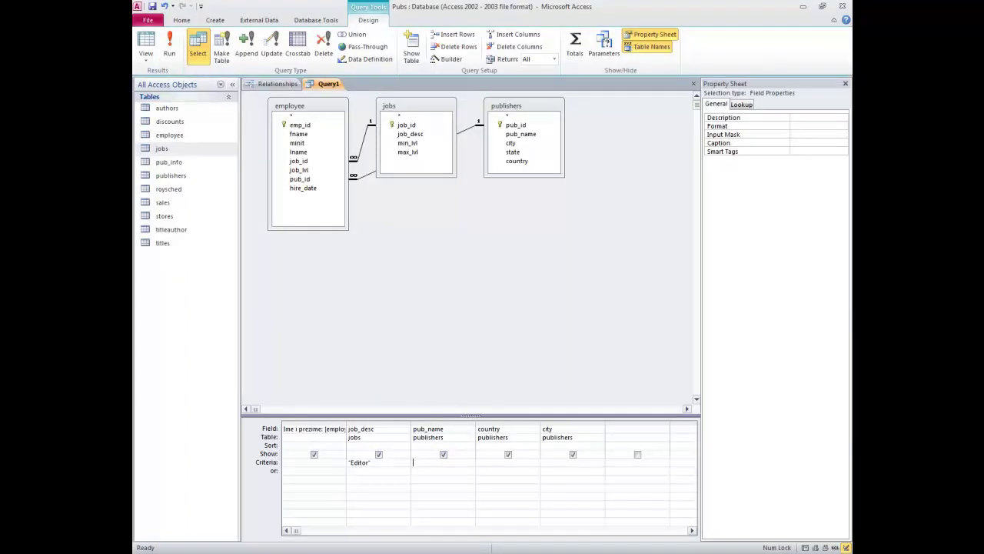
text(B*)
click(450, 470)
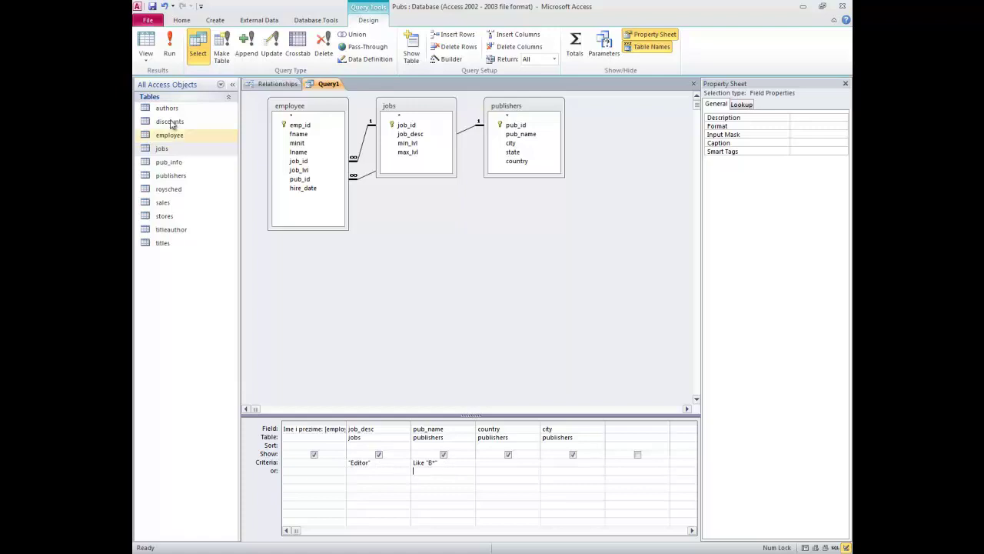
Run the query to review its records, and check the "ili" condition of task 1 in the Word document before returning to Access
click(169, 46)
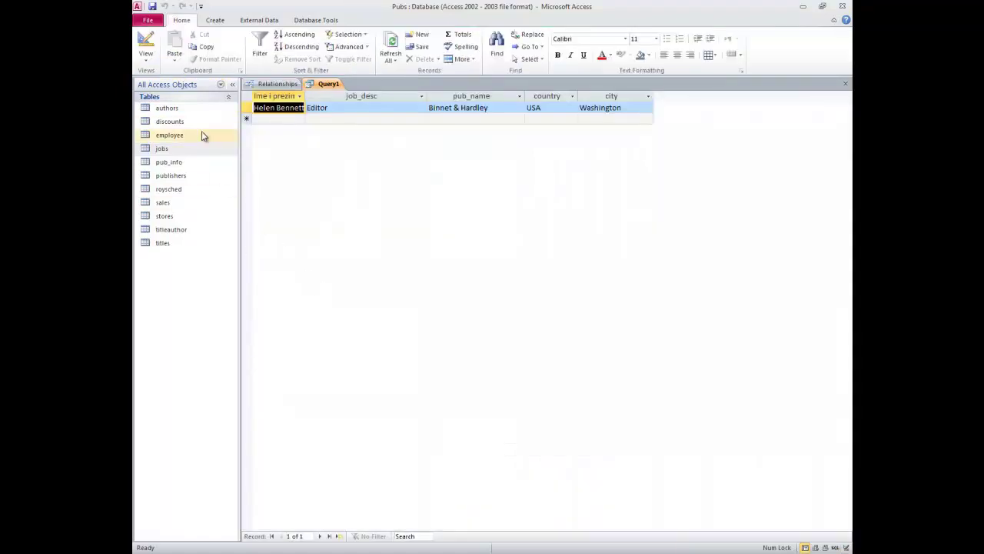
click(146, 42)
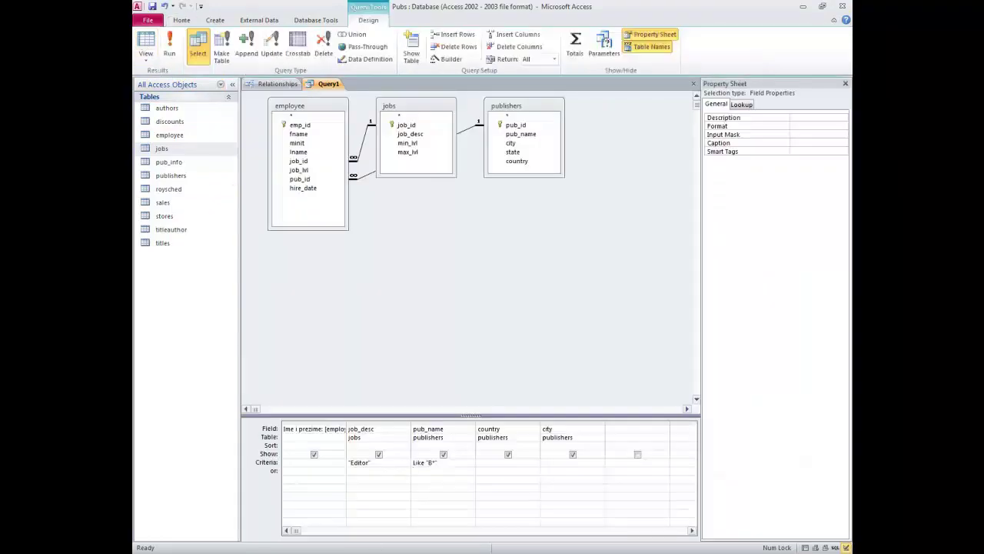
key(alt+Tab)
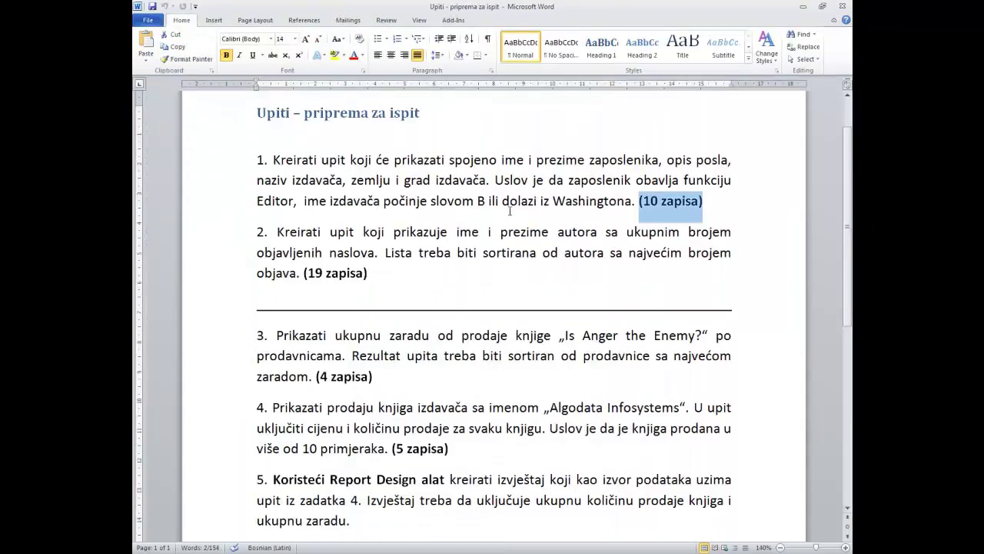
drag(488, 200, 500, 201)
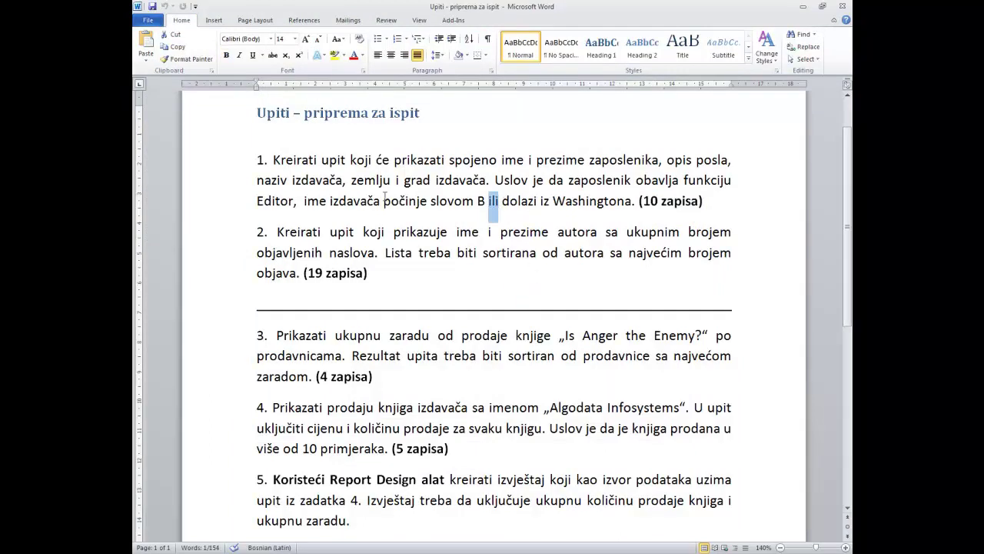
key(alt+Tab)
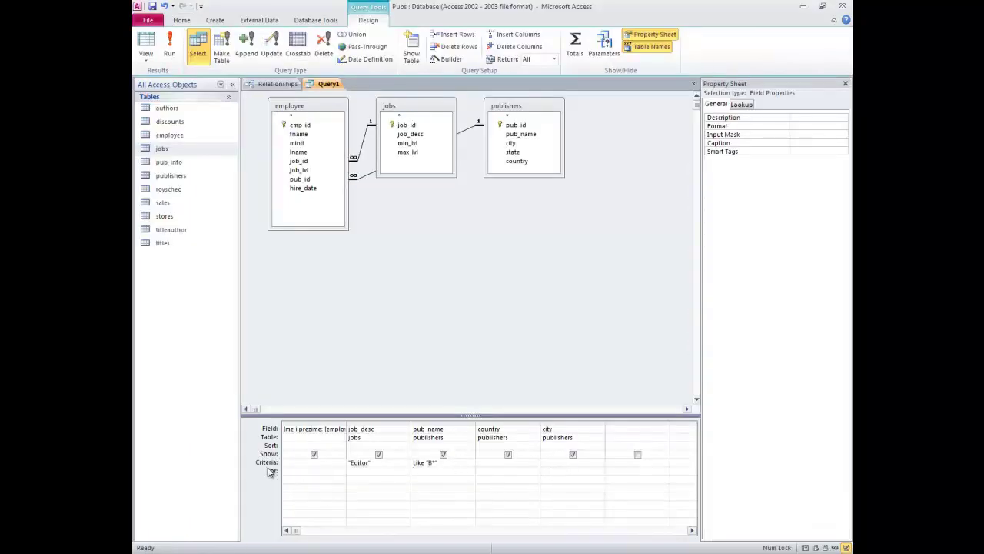
Add "Washington" as an alternative (or) criterion for the city field, and run the query
click(557, 473)
text(Washington)
click(170, 48)
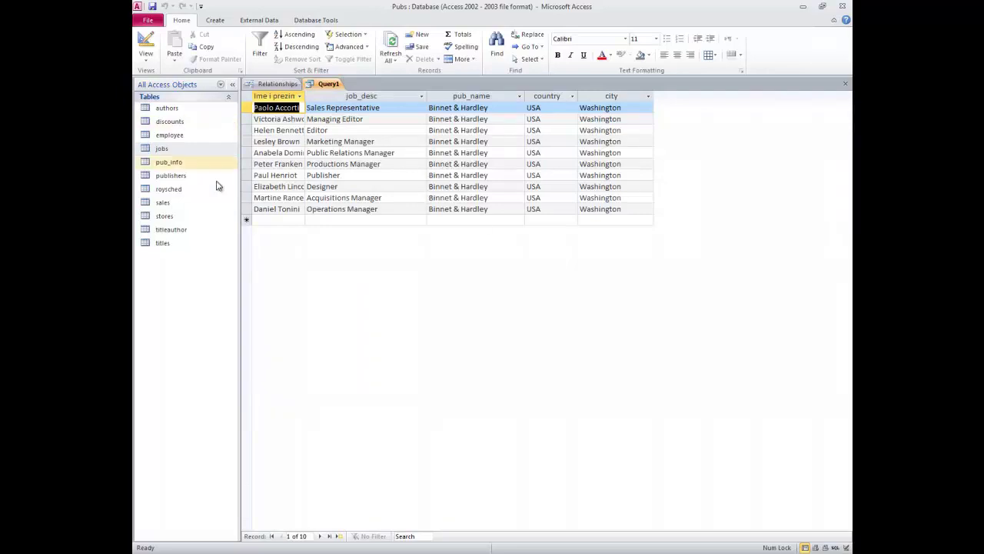
Switch to the Word task document to compare task 1's expected record count with the query result, and return to Access
key(alt+Tab)
drag(638, 201, 703, 200)
key(alt+Tab)
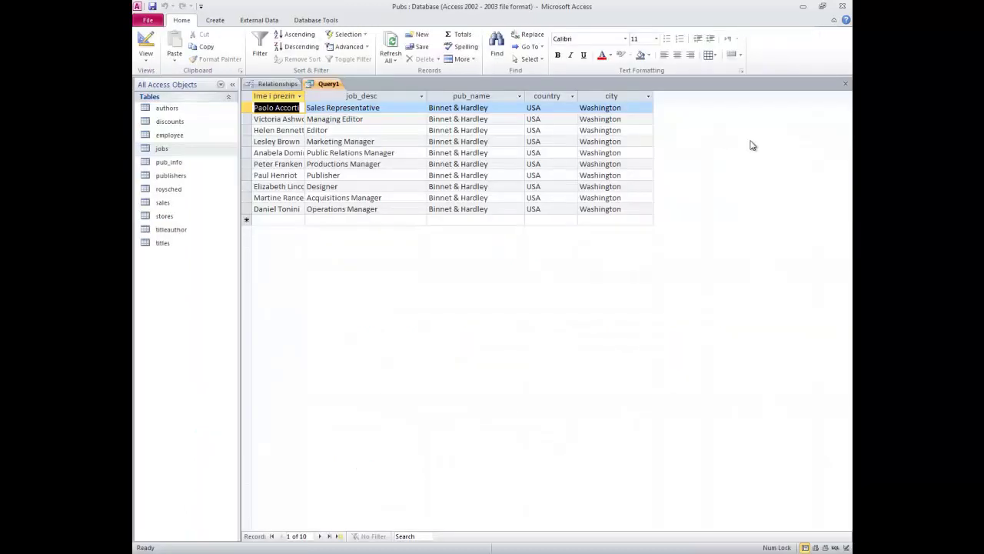
Close the query and save it as upit_1
click(846, 85)
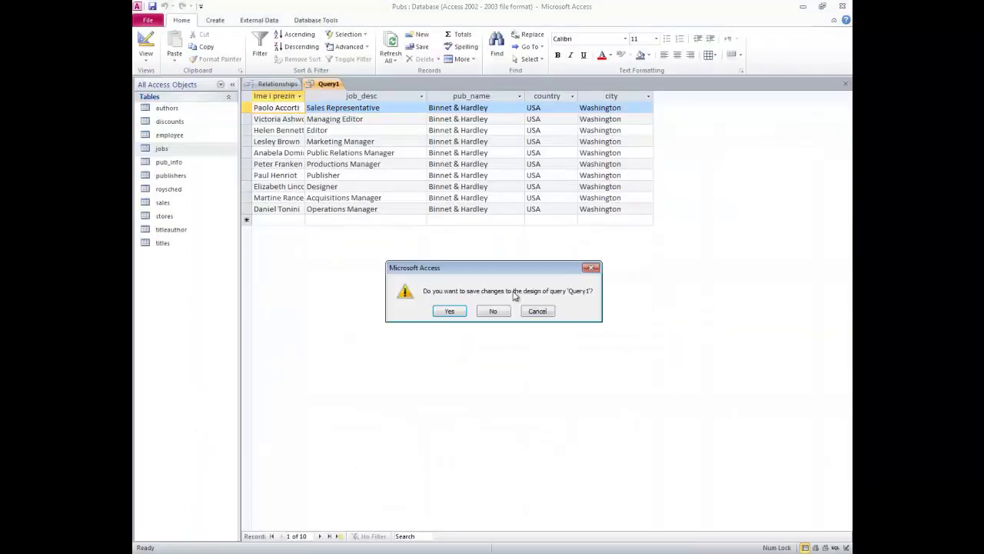
click(447, 312)
text(upit)
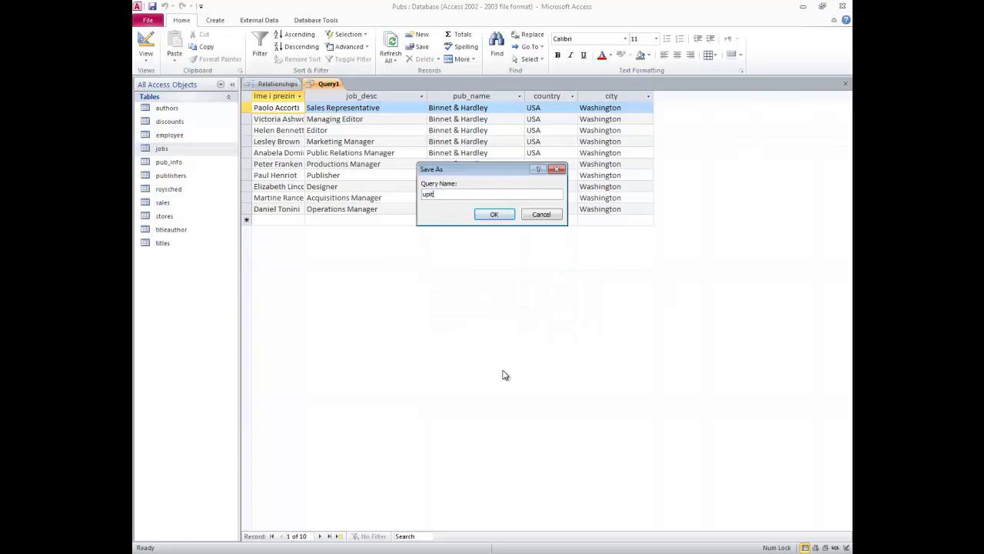
key(Return)
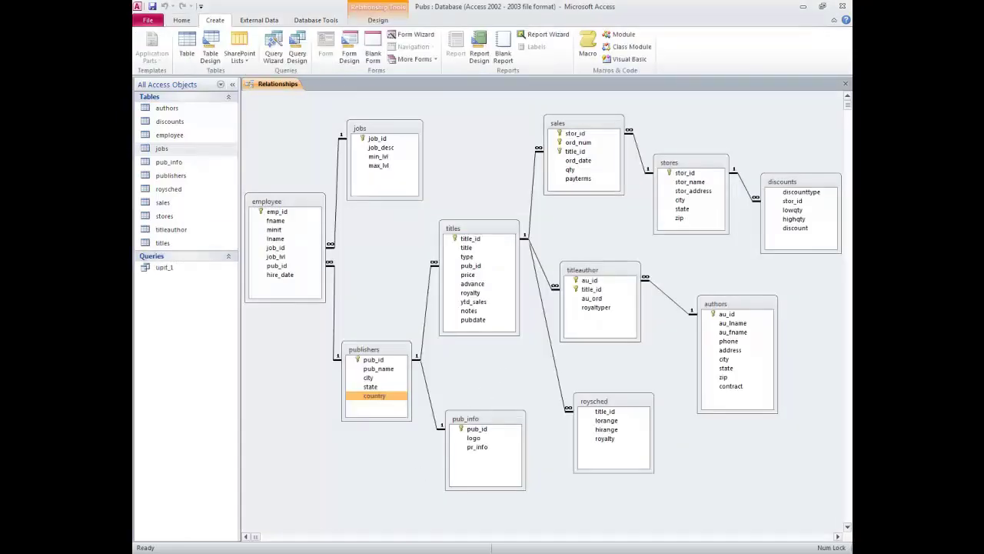
Read task 2 in the Word document, and examine how titleauthor and authors are linked through au_id in the Access relationships diagram
key(alt+Tab)
scroll(426, 253, down, 1)
scroll(426, 252, down, 1)
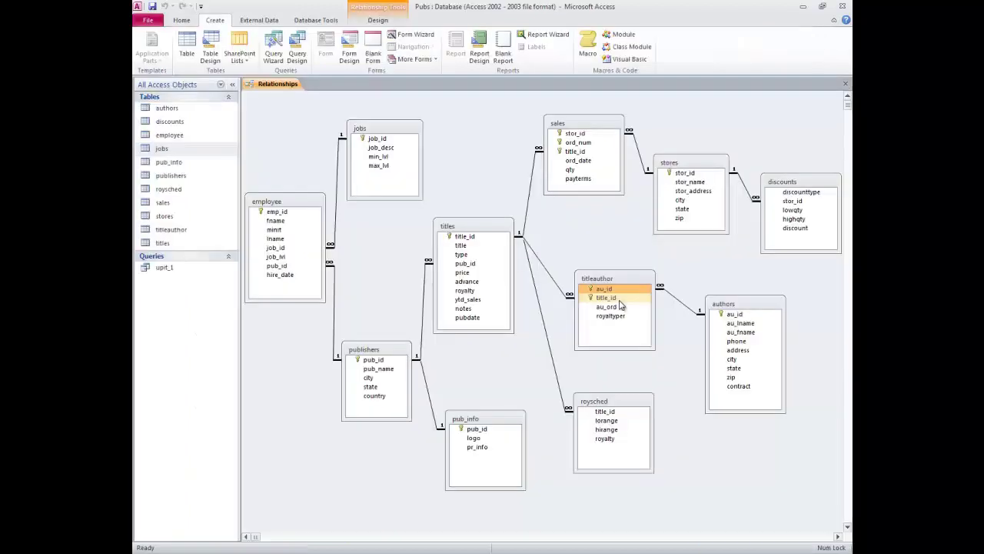
click(620, 290)
drag(610, 290, 715, 309)
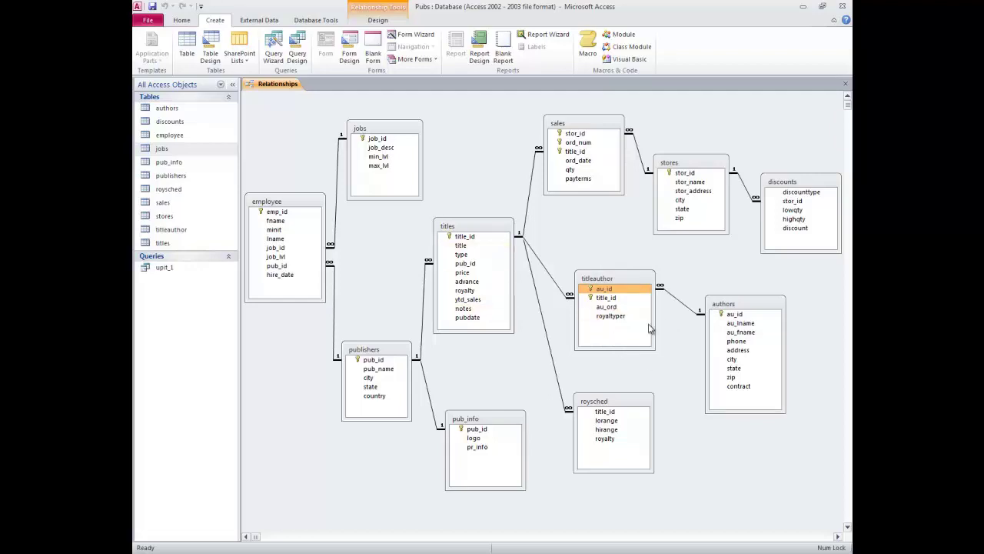
click(588, 289)
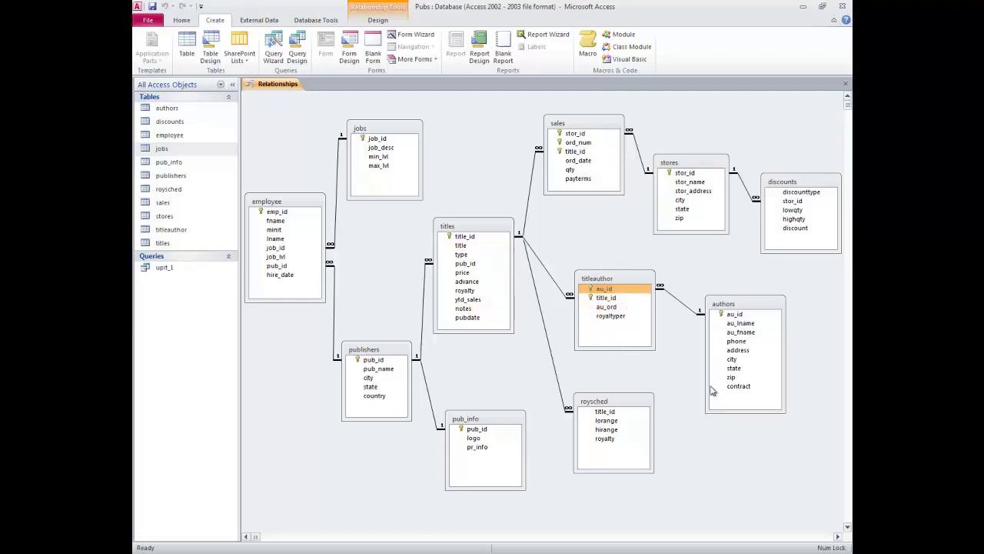
click(734, 314)
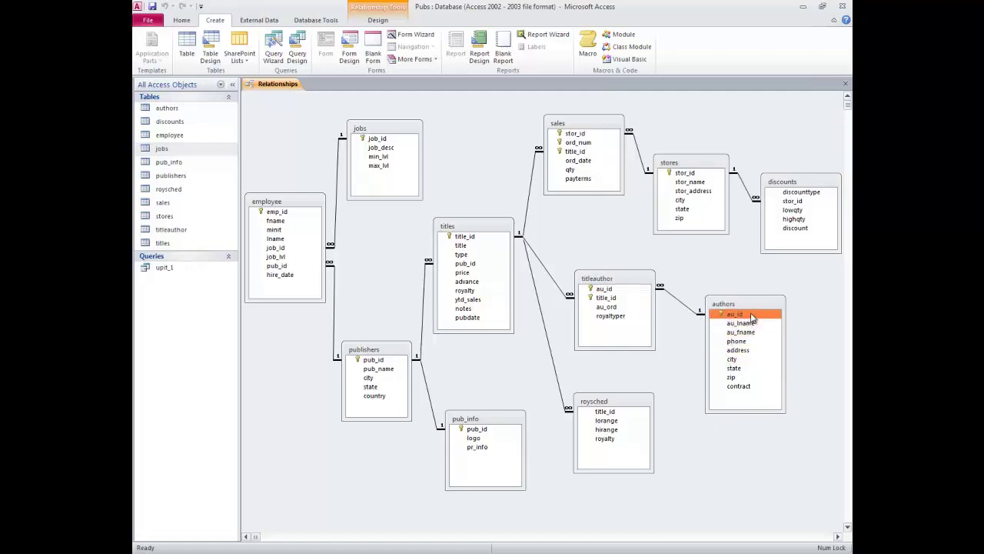
click(599, 293)
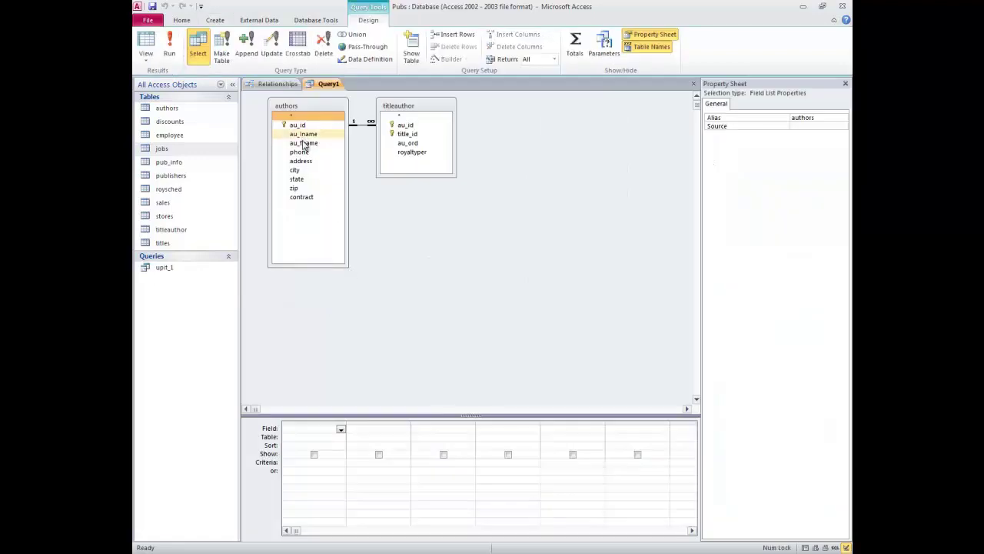
Add au_fname and au_lname from authors and au_id from titleauthor to the new query
double_click(305, 144)
double_click(304, 134)
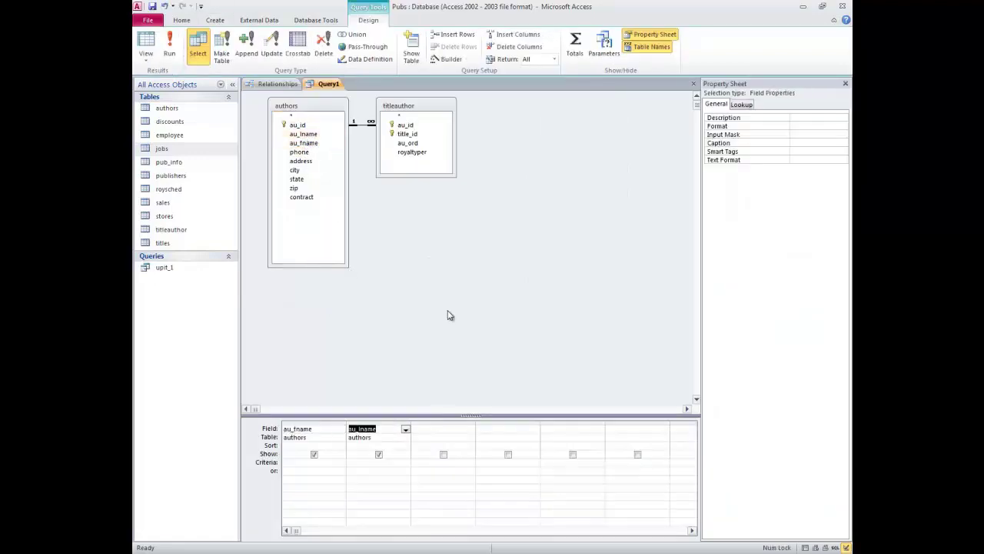
double_click(405, 127)
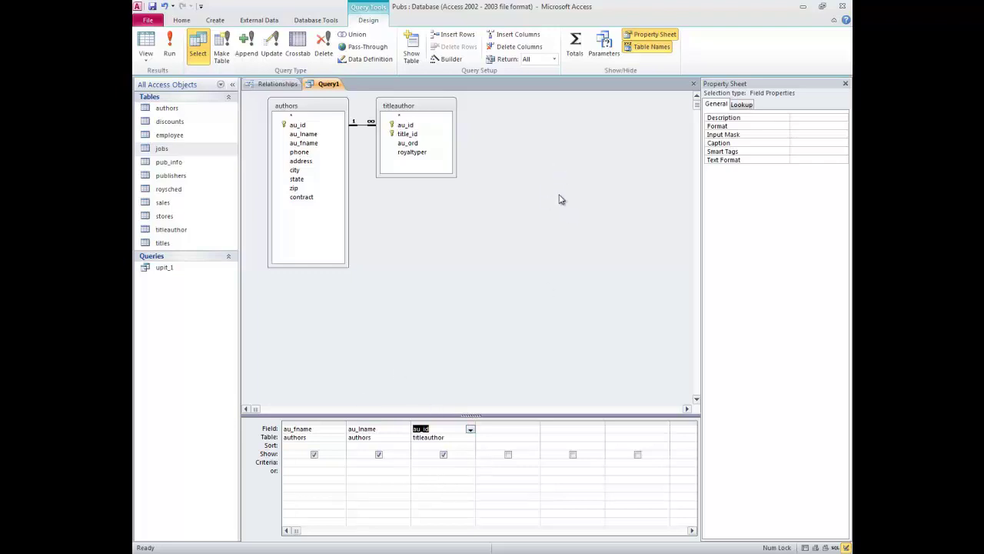
Turn on totals for the query and set the au_id column's total to Count
click(575, 47)
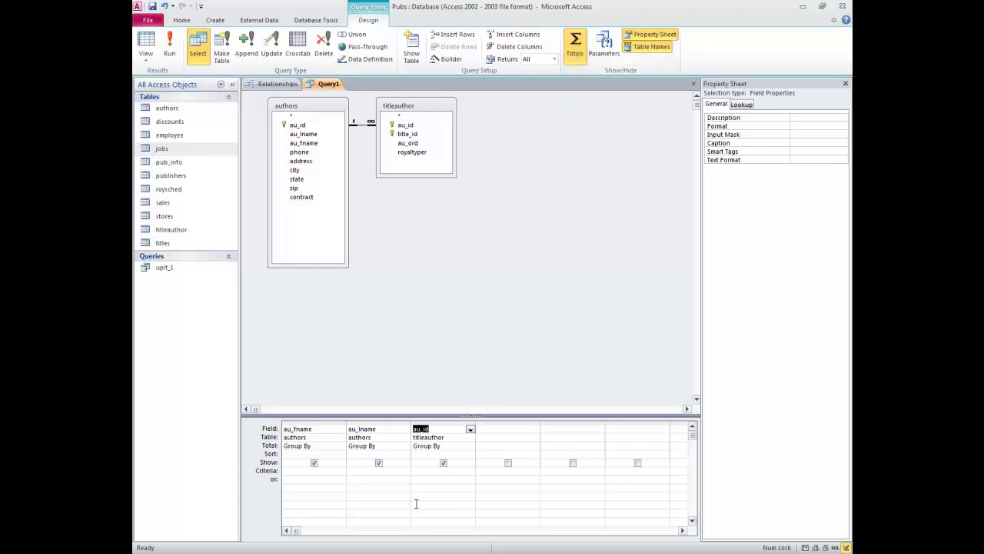
click(462, 445)
click(470, 446)
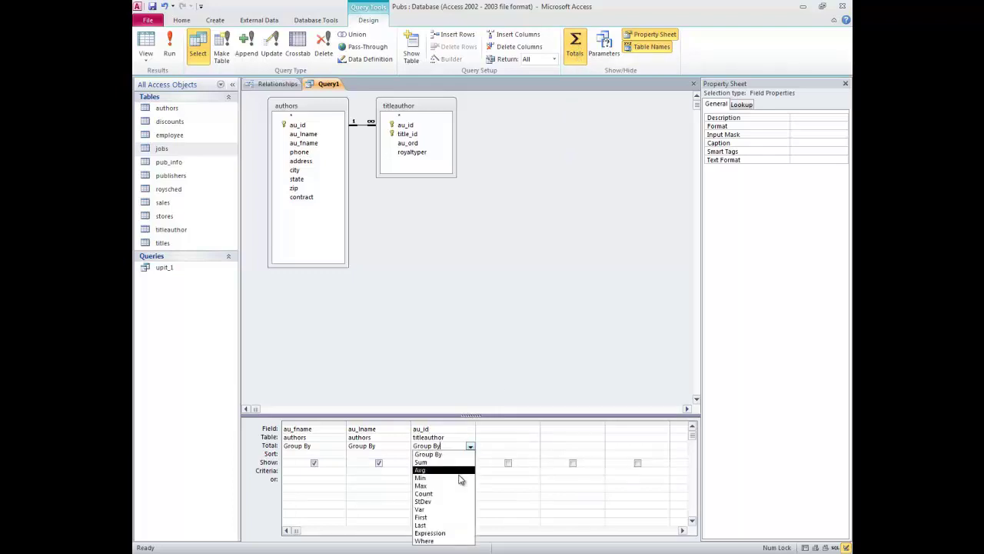
click(458, 494)
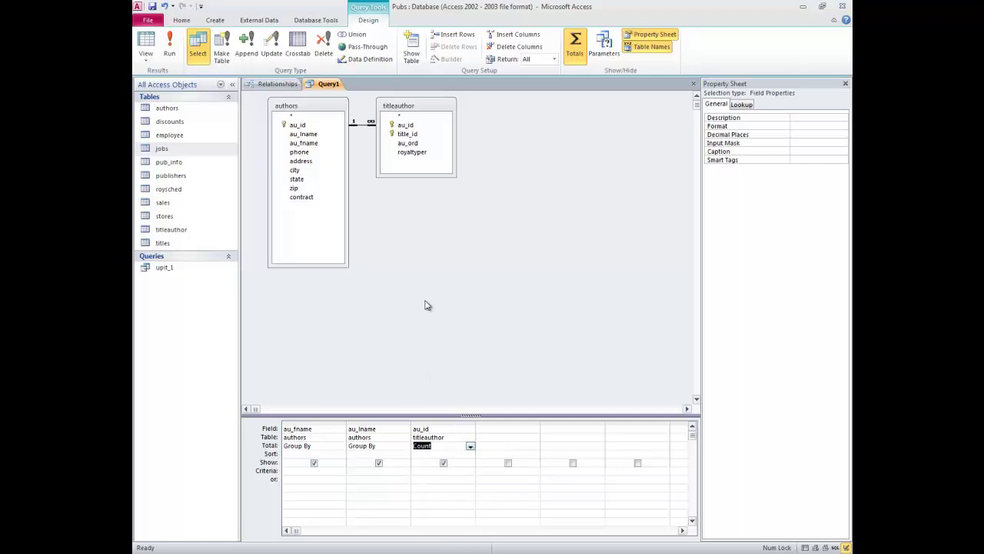
Run the query to review the title counts per author, and check task 2's sorting requirement in the Word document
click(169, 46)
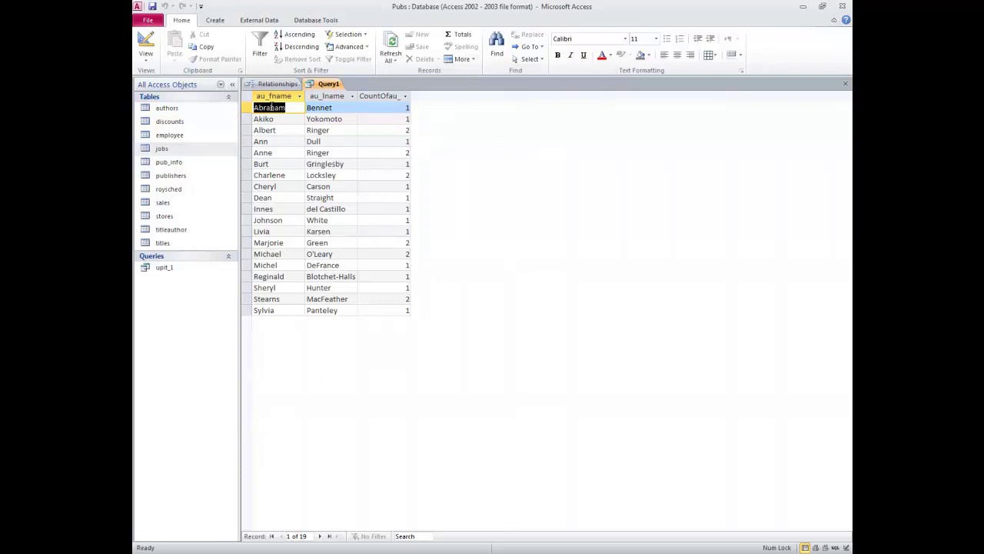
click(145, 45)
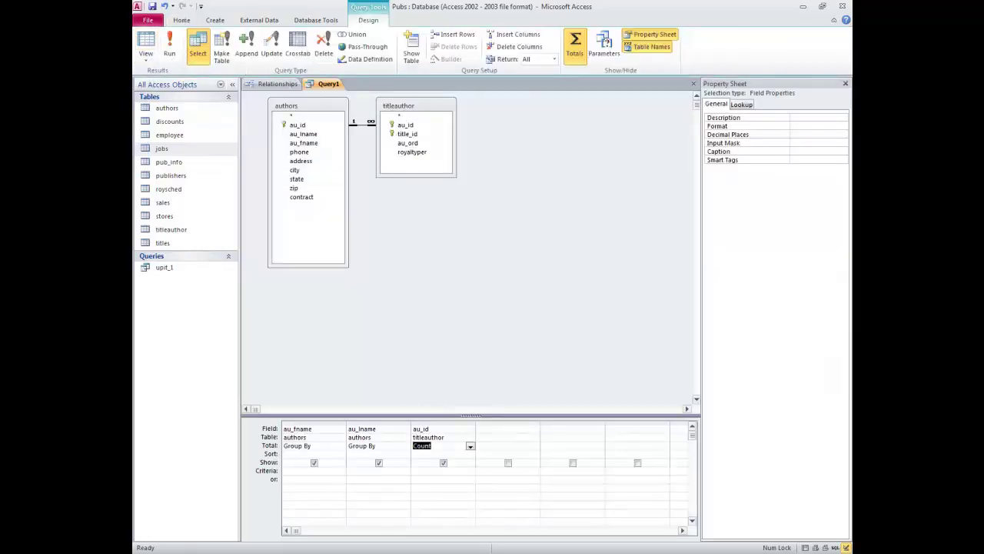
key(alt+Tab)
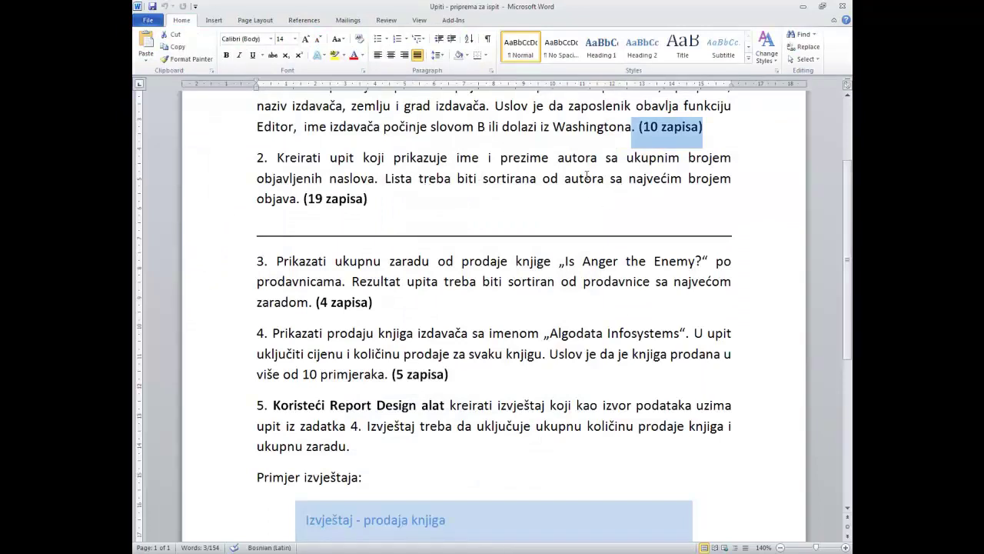
key(alt+Tab)
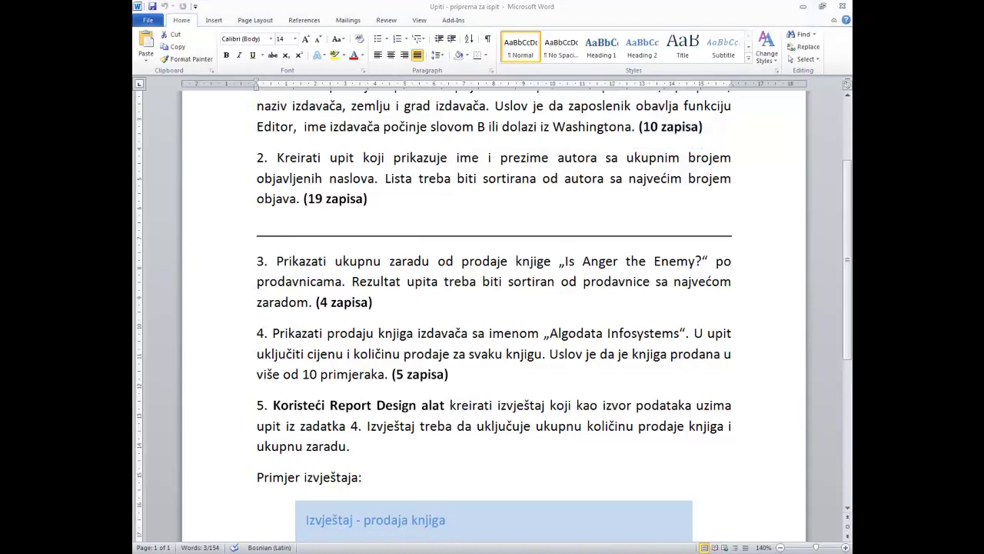
Sort the au_id count column in descending order in Access, and run the query to compare it with task 2 in Word
click(467, 454)
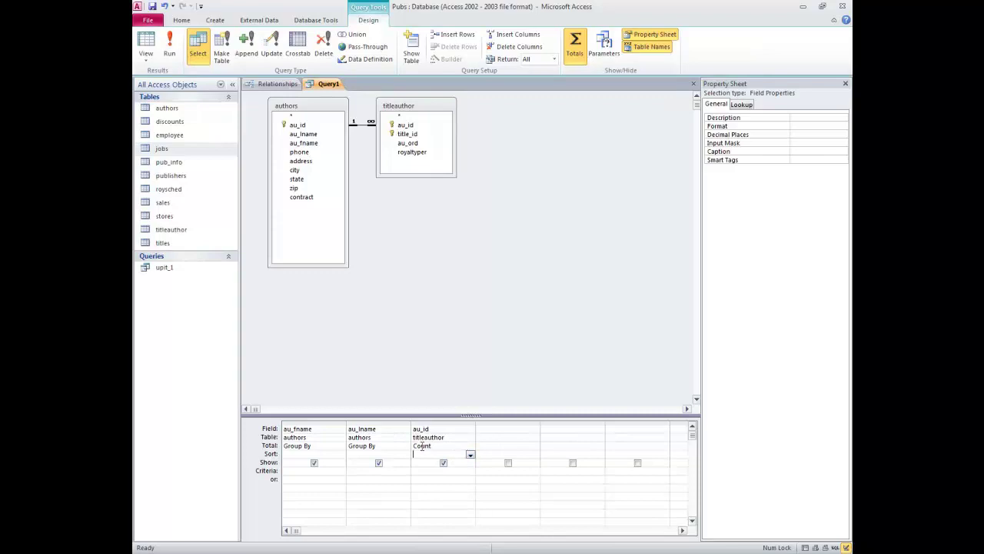
click(470, 454)
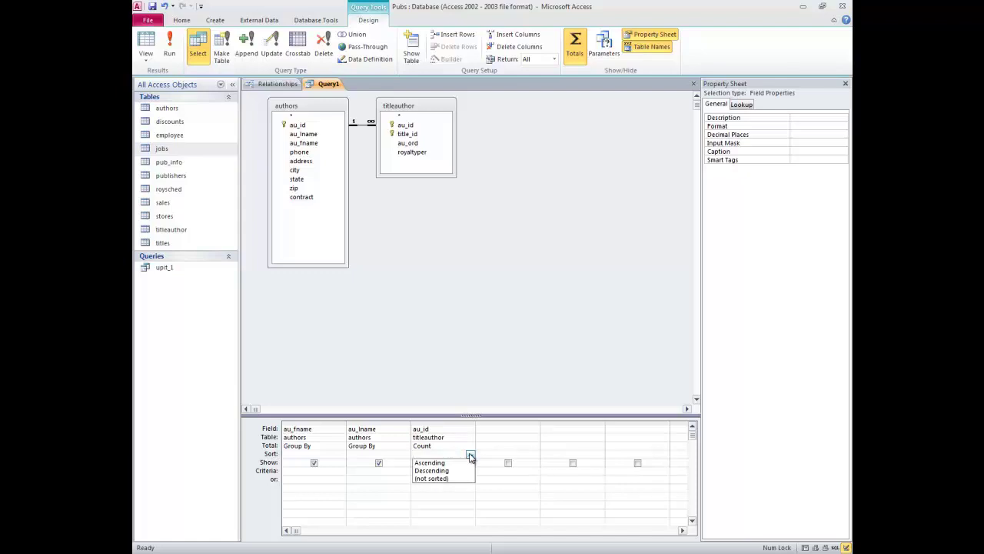
click(434, 471)
click(169, 47)
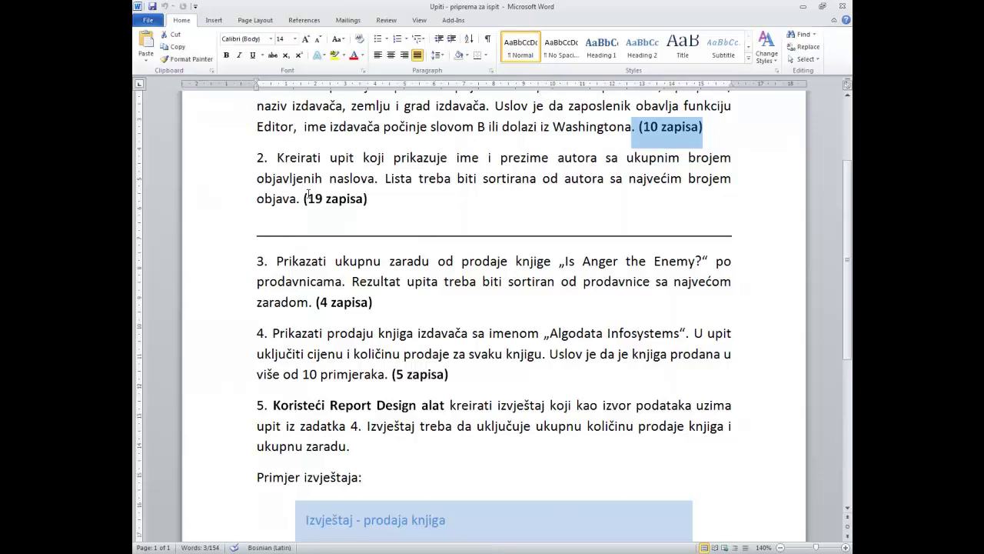
key(ctrl+b)
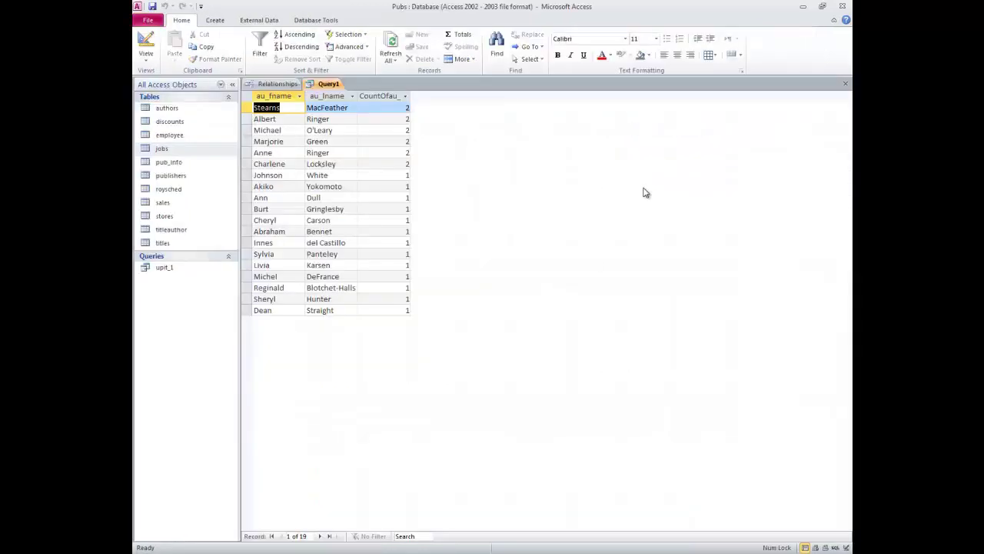
Close the query and save it as upit_2
click(846, 85)
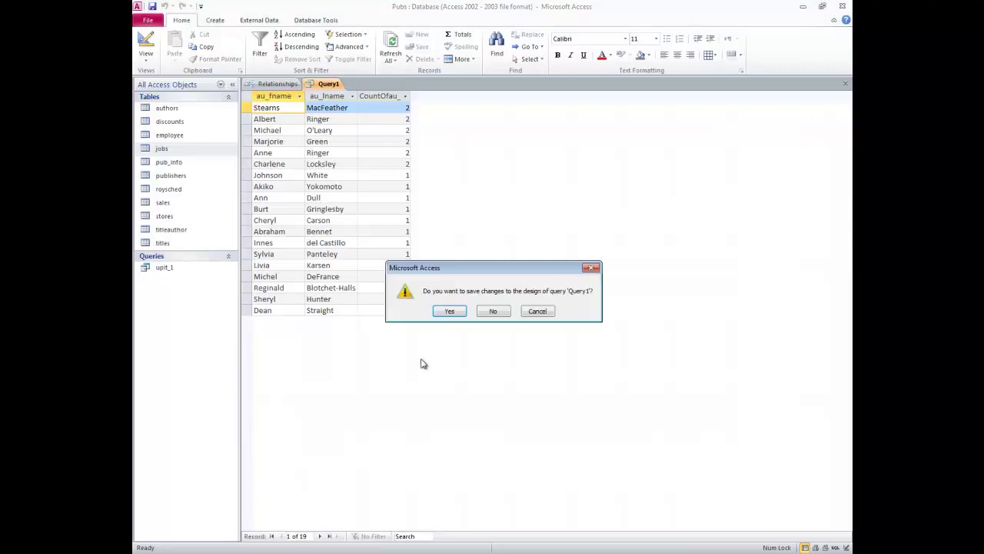
click(449, 311)
text(upit_2)
key(Return)
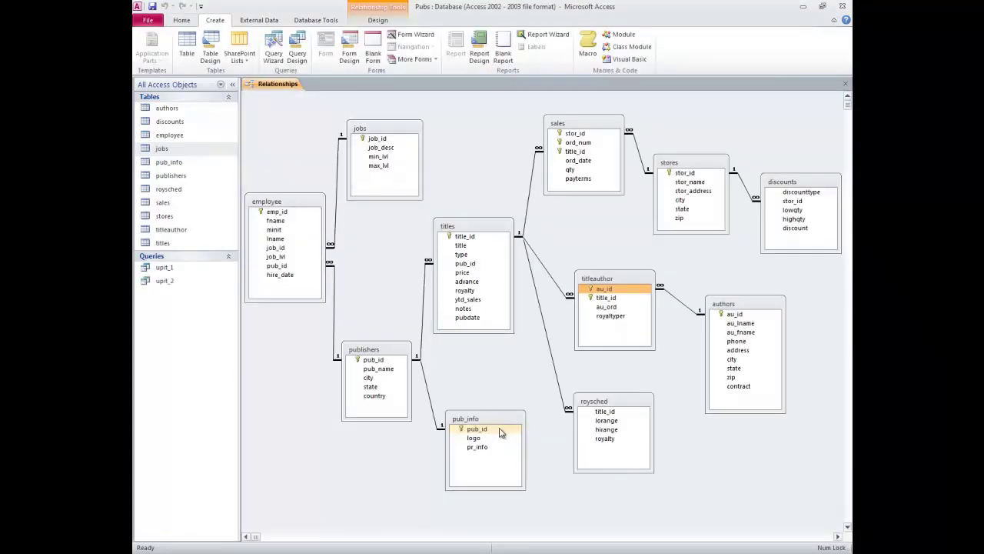
Switch to the Word document and read the requirements of task 3 and the tasks that follow it
key(alt+Tab)
scroll(421, 251, up, 2)
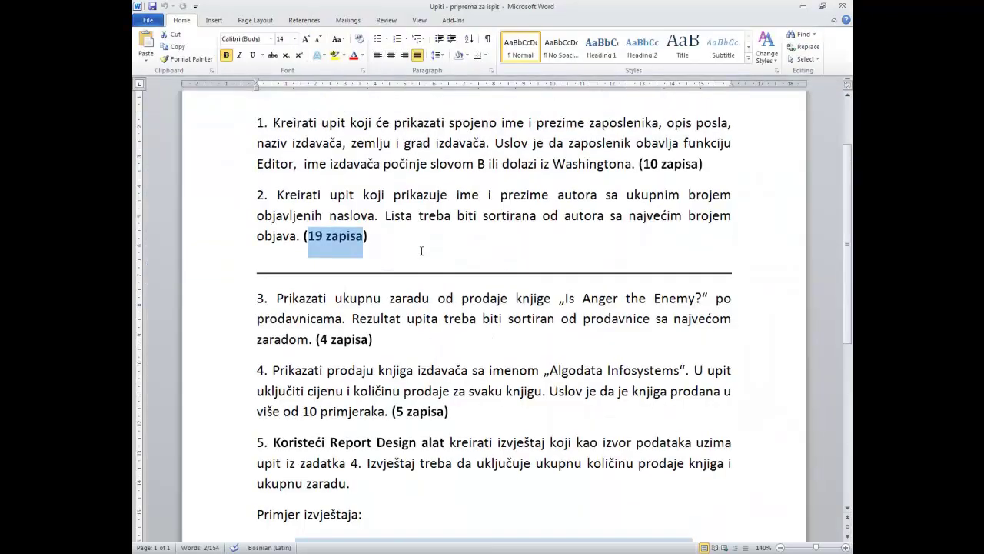
scroll(422, 251, up, 1)
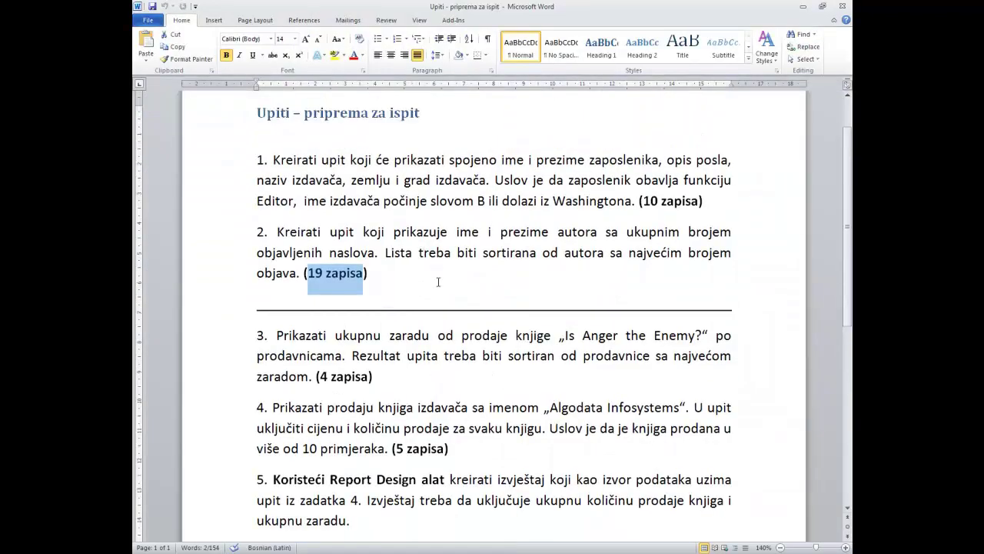
click(370, 274)
scroll(433, 317, down, 1)
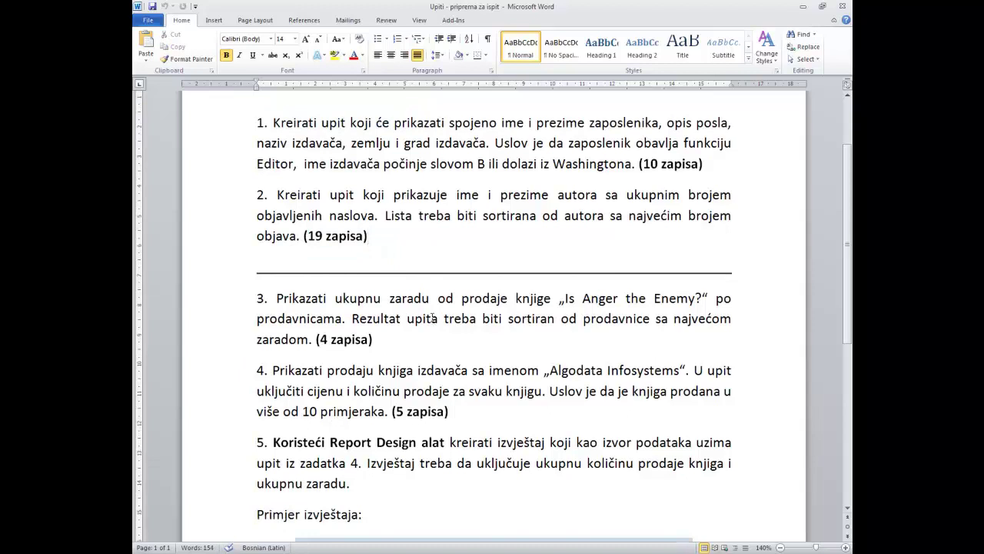
scroll(393, 306, down, 4)
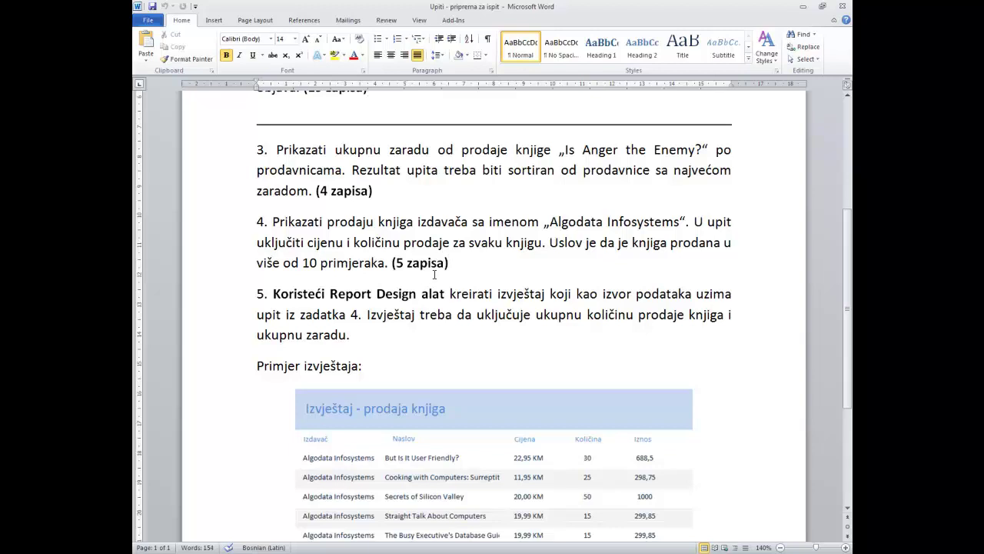
Create a new design query in Access with the titles, sales and stores tables, and enlarge the sales and stores field lists
key(alt+Tab)
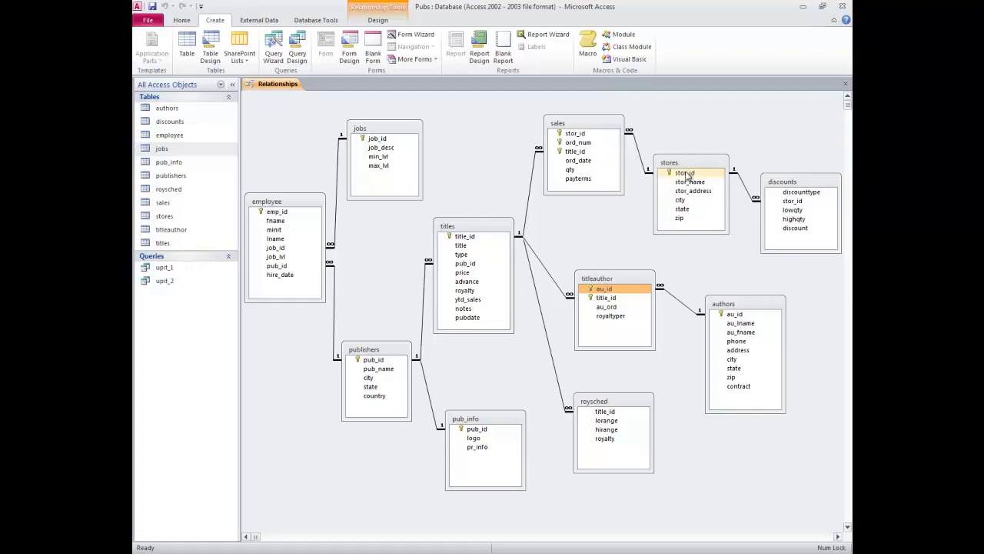
click(296, 55)
drag(483, 382, 550, 216)
double_click(479, 318)
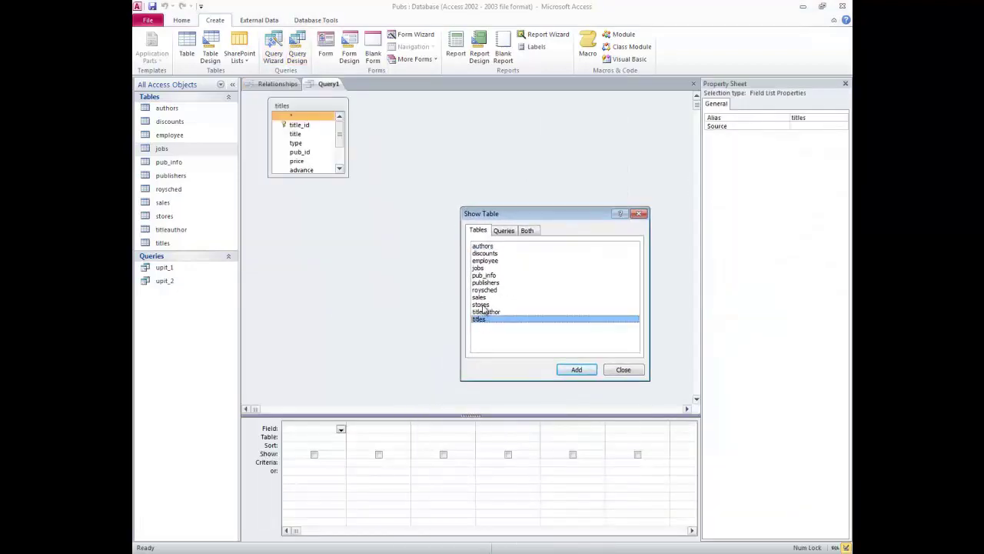
double_click(479, 296)
double_click(481, 305)
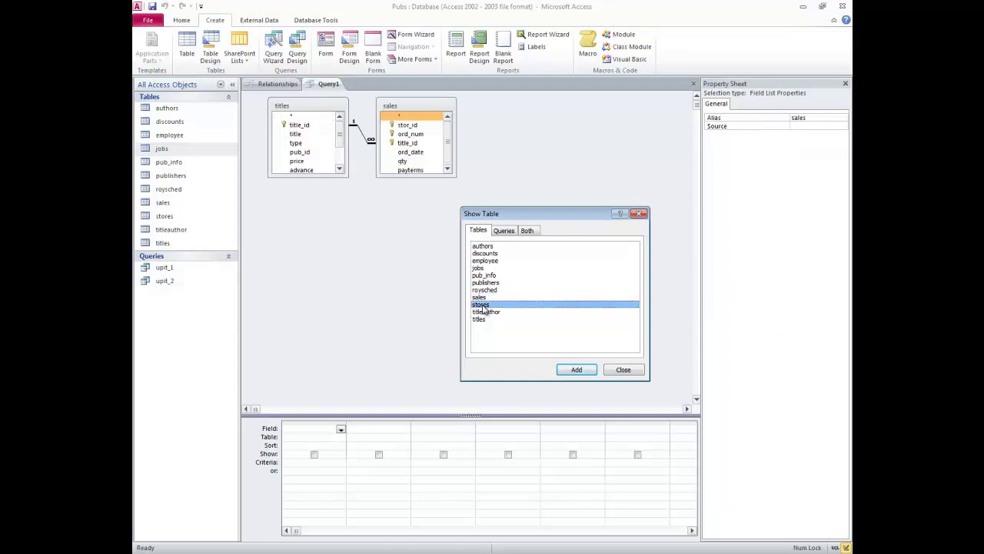
click(622, 370)
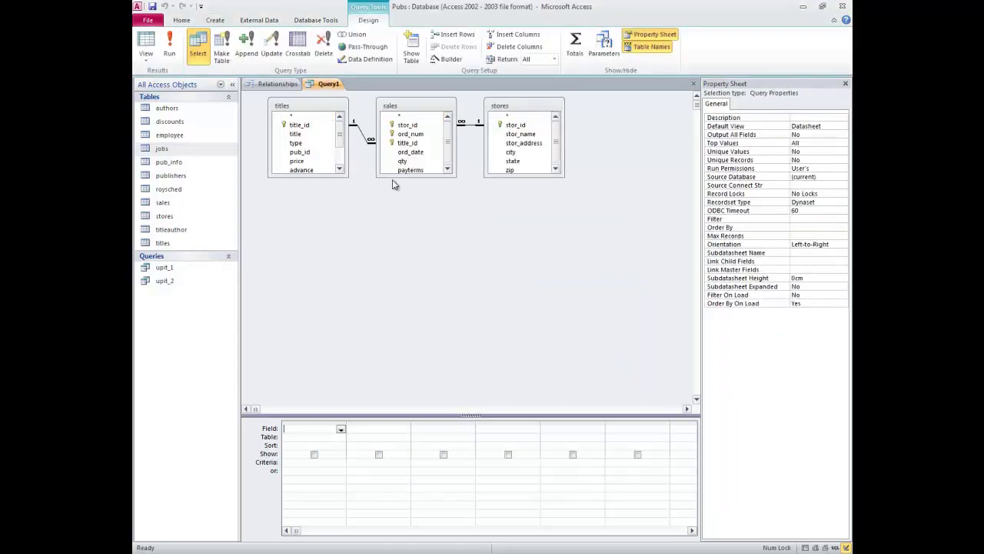
drag(402, 176, 407, 223)
drag(530, 178, 529, 216)
Copy the book title "Is Anger the Enemy?" from task 3 in Word and return to the Access query
key(alt+Tab)
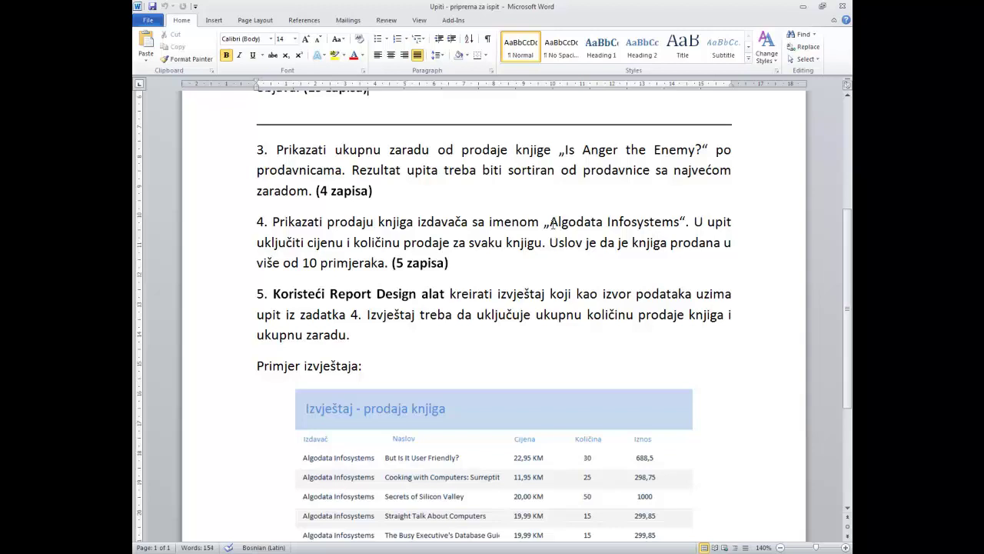
drag(565, 150, 700, 150)
key(ctrl+c)
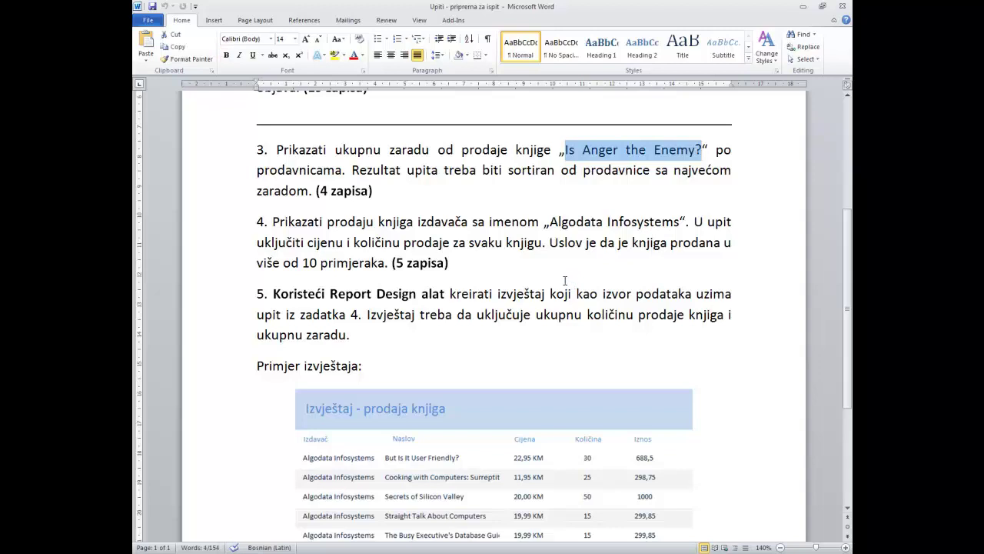
key(alt+Tab)
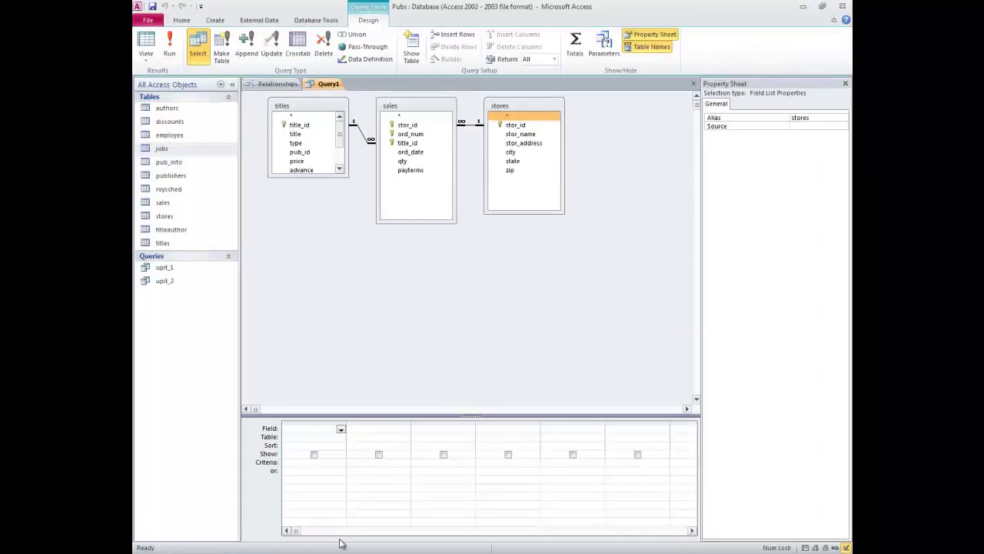
Add the title field from titles to the query with the quoted criterion "Is Anger the Enemy?"
drag(296, 134, 291, 430)
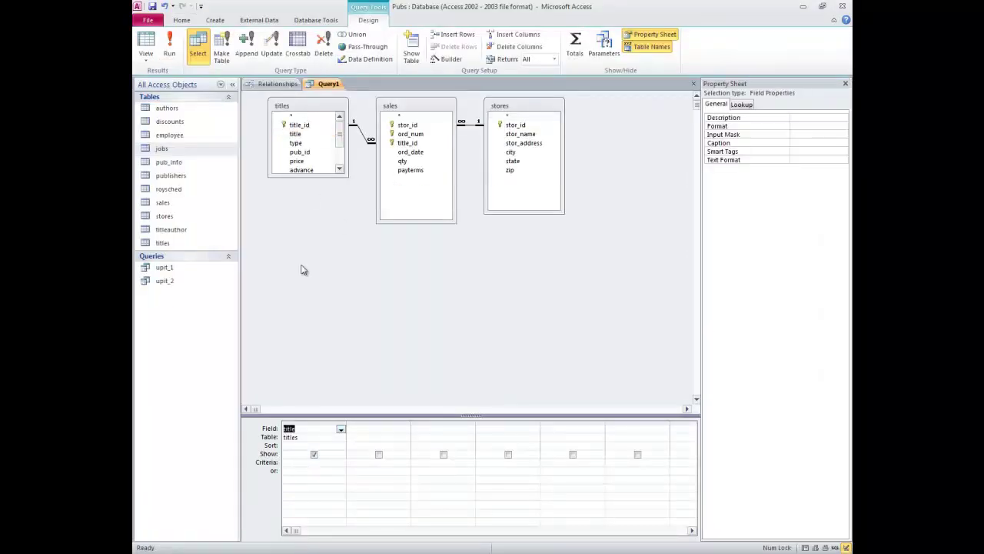
click(306, 462)
key(ctrl+v)
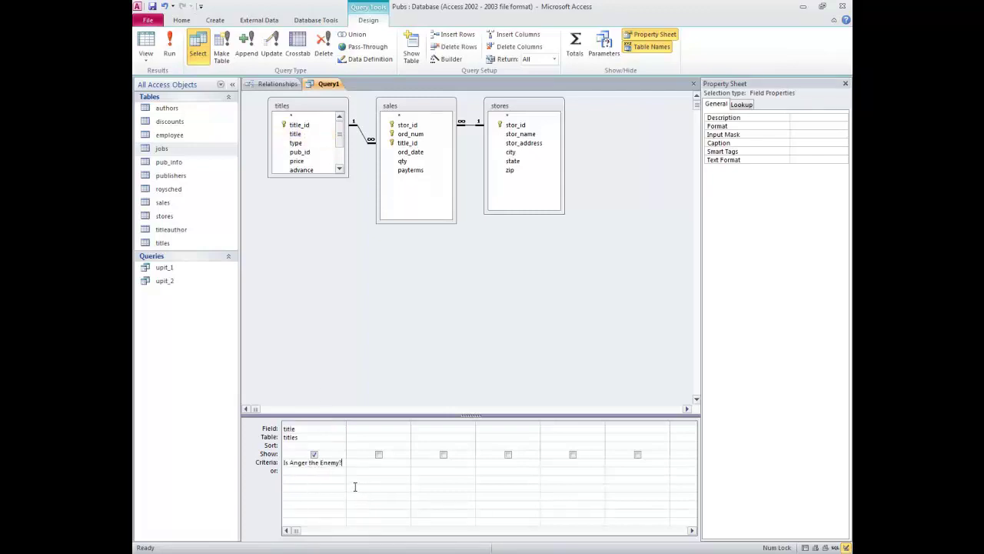
click(284, 466)
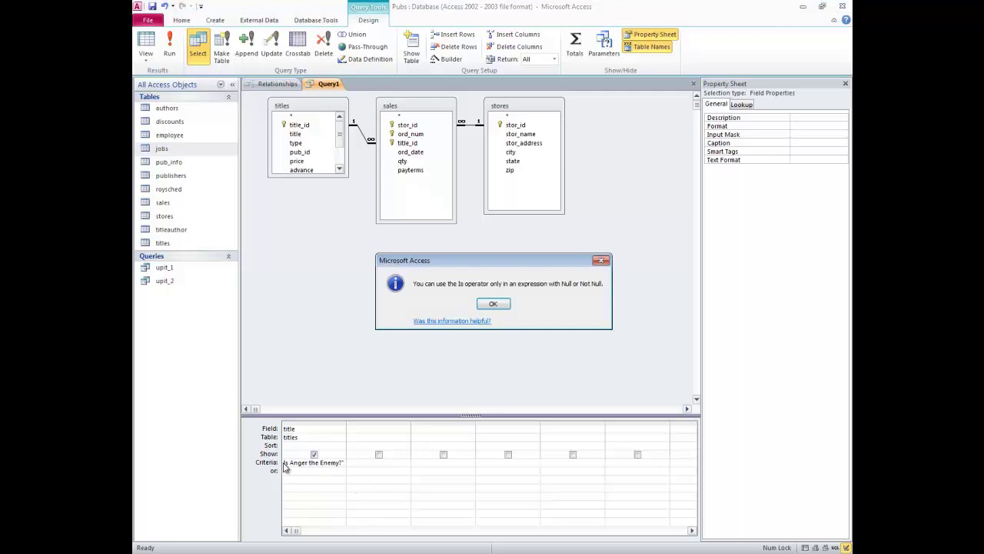
click(493, 304)
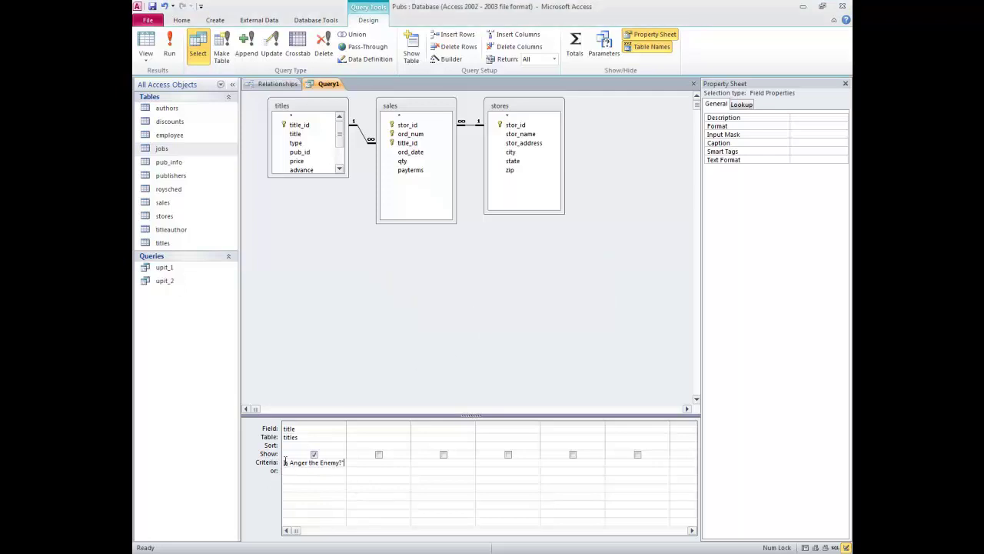
click(390, 324)
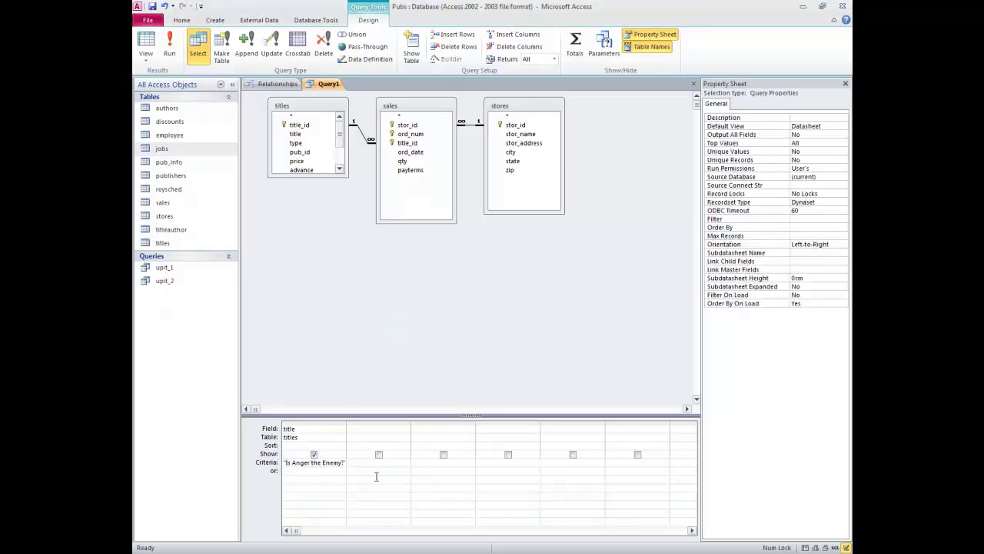
Add stor_name from stores as the query's second column and enlarge the titles field list to locate the price field
key(alt+Tab)
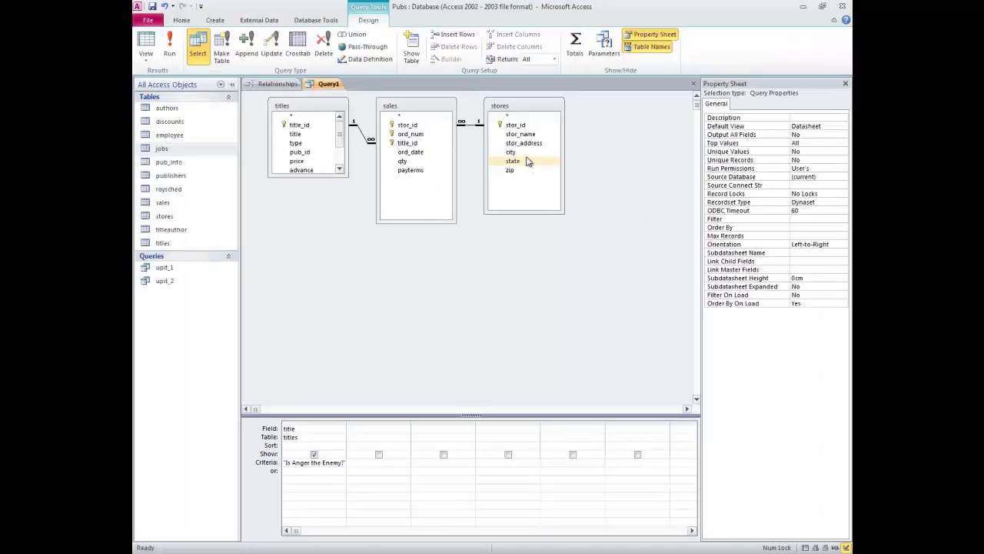
double_click(520, 134)
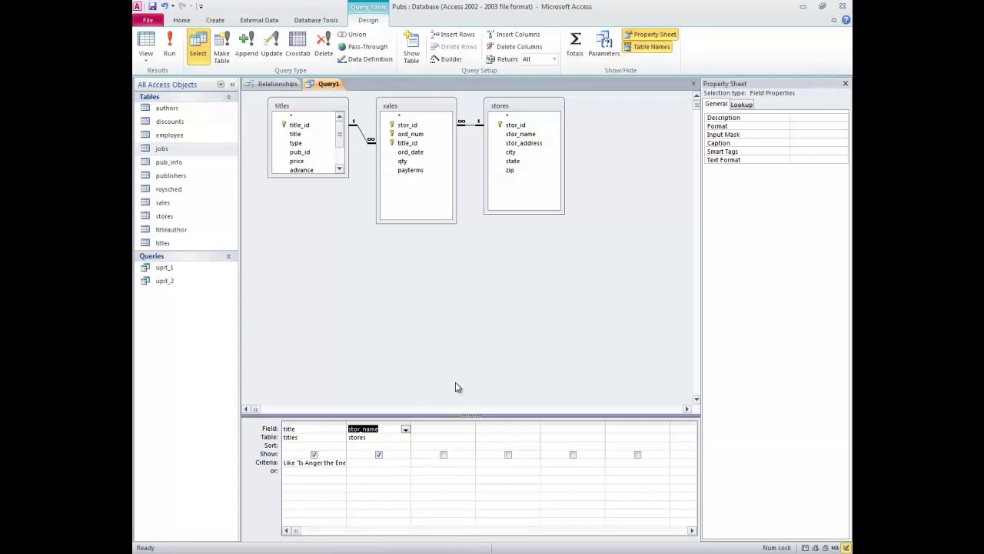
drag(318, 175, 316, 228)
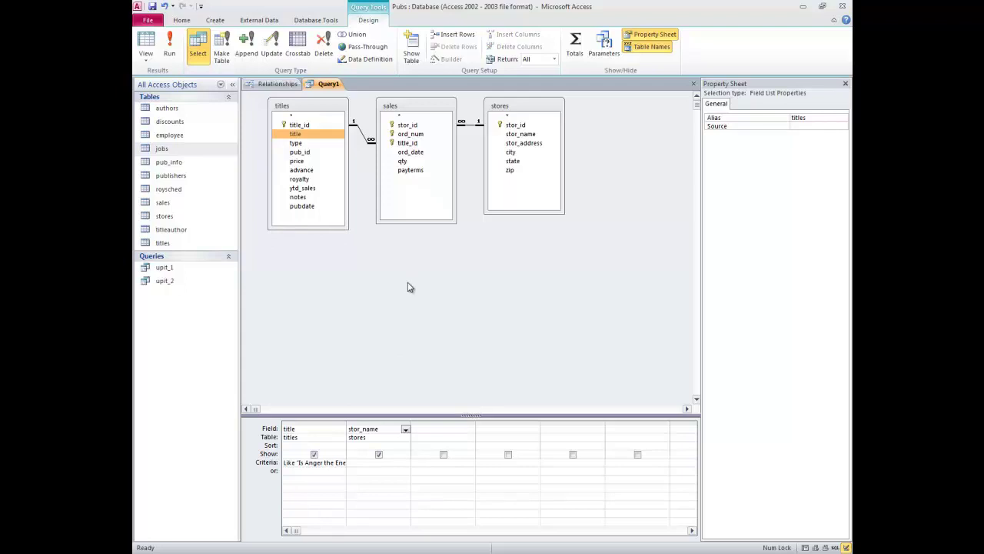
click(300, 163)
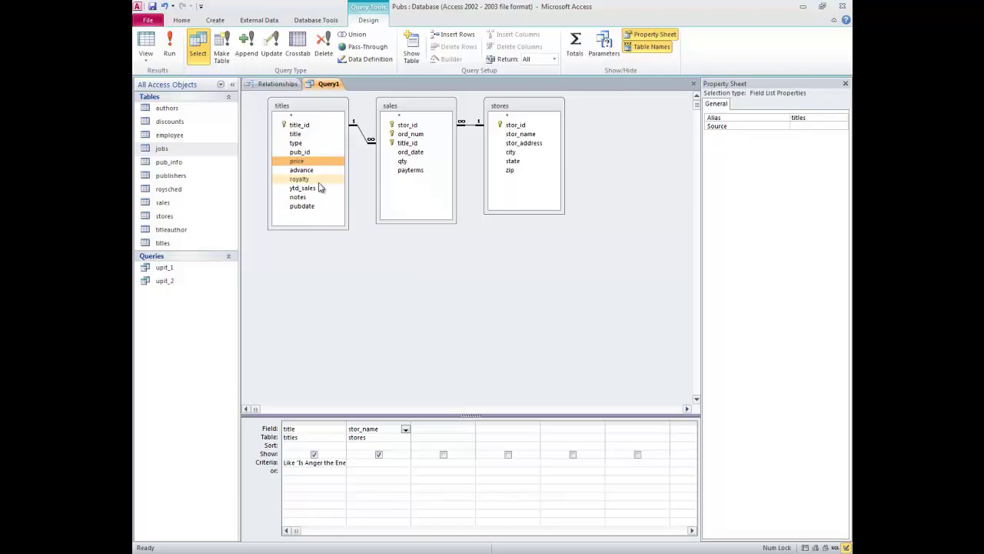
click(404, 162)
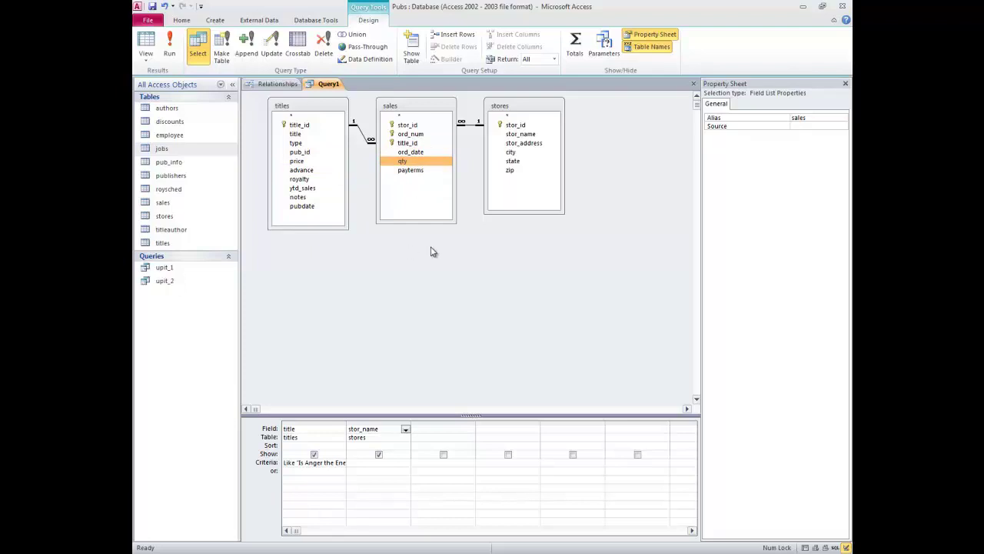
Build the calculated field [titles]![price] * [sales]![qty] in the query's third column with the Expression Builder
right_click(446, 433)
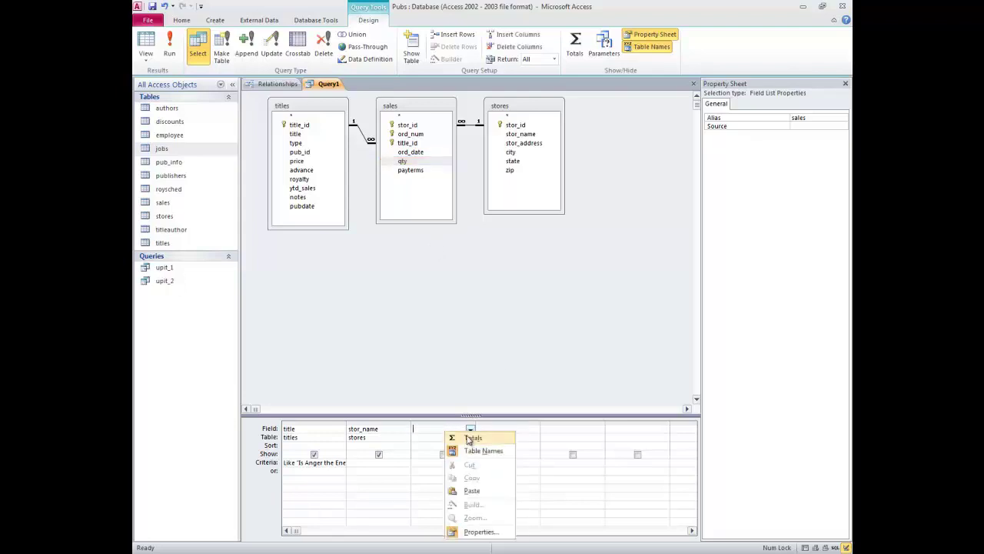
right_click(470, 430)
click(452, 430)
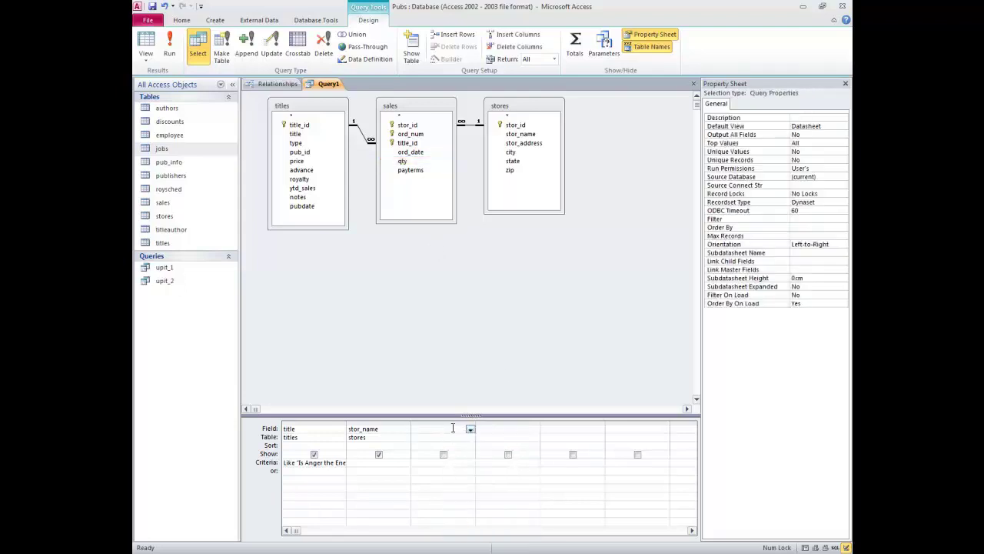
right_click(455, 429)
click(479, 501)
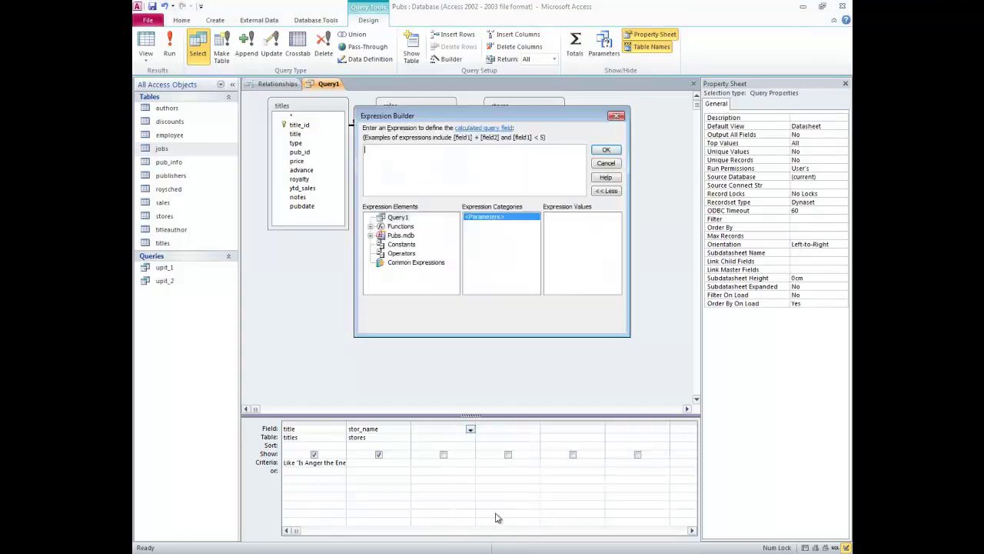
click(370, 235)
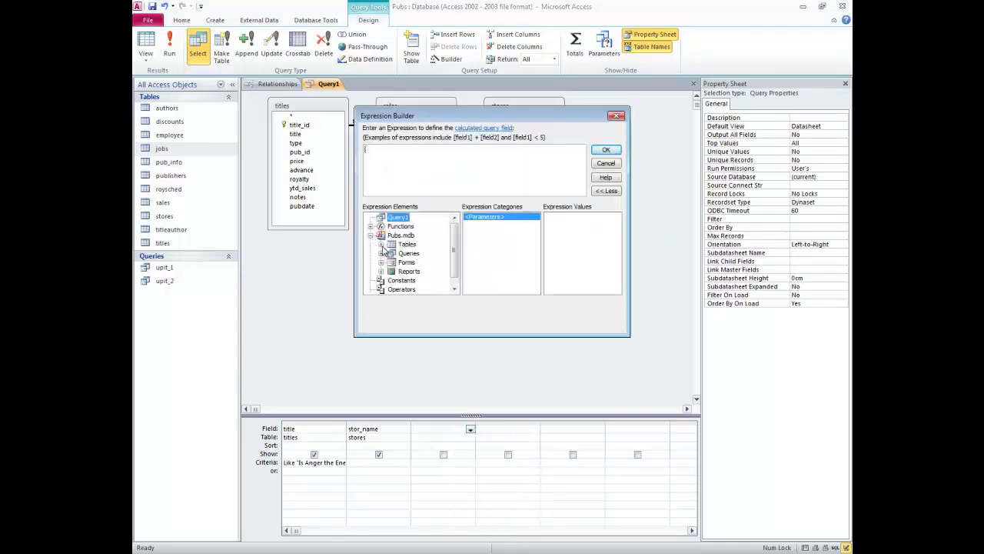
click(381, 244)
drag(454, 253, 454, 271)
click(416, 280)
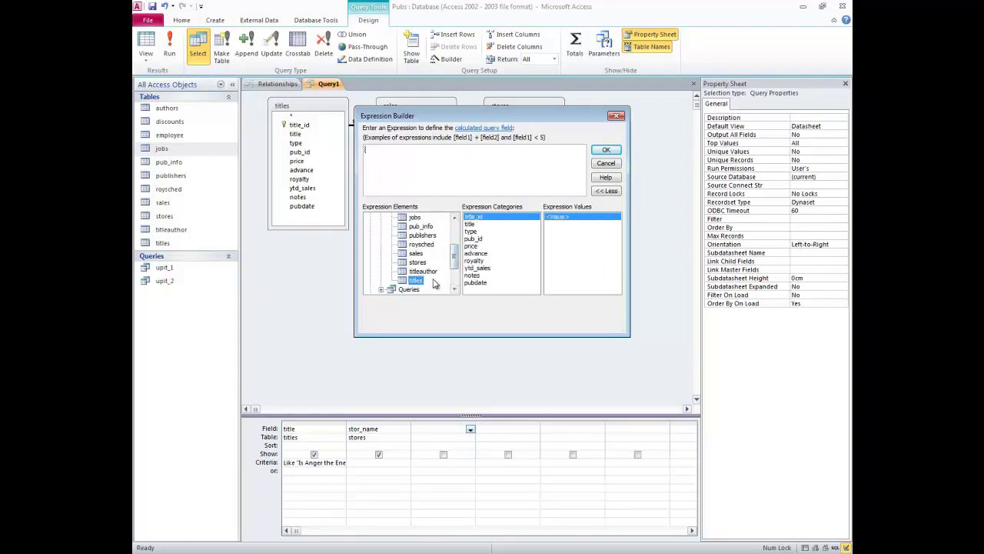
double_click(472, 247)
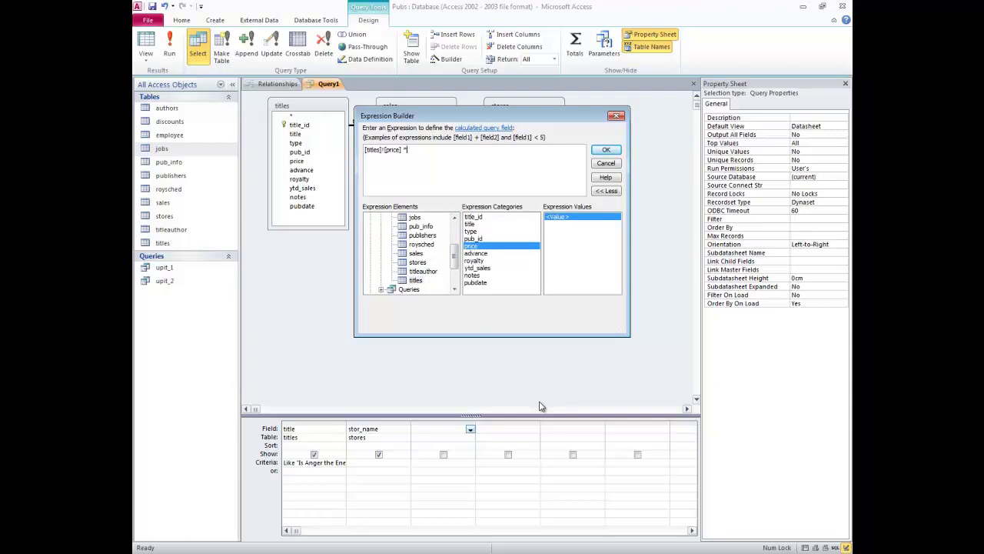
click(416, 254)
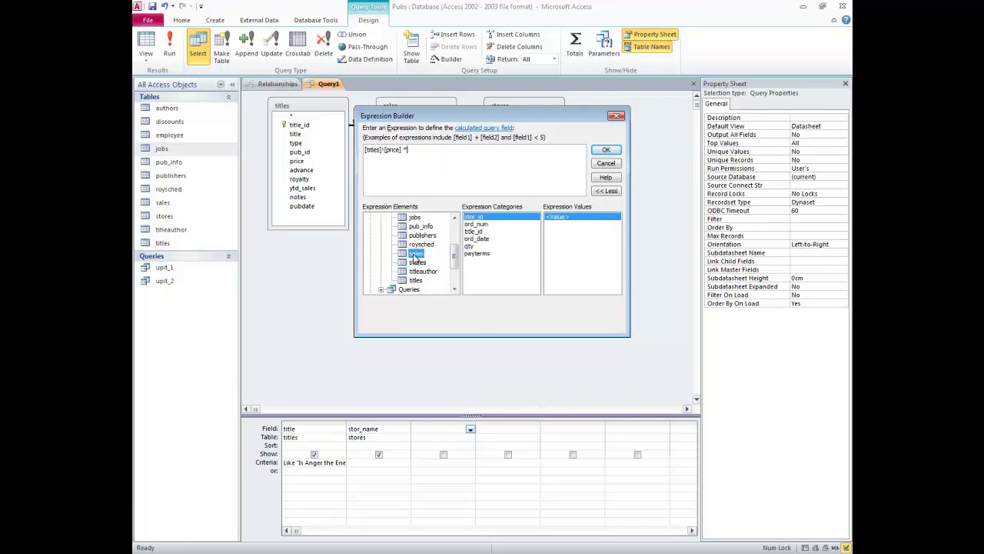
double_click(471, 246)
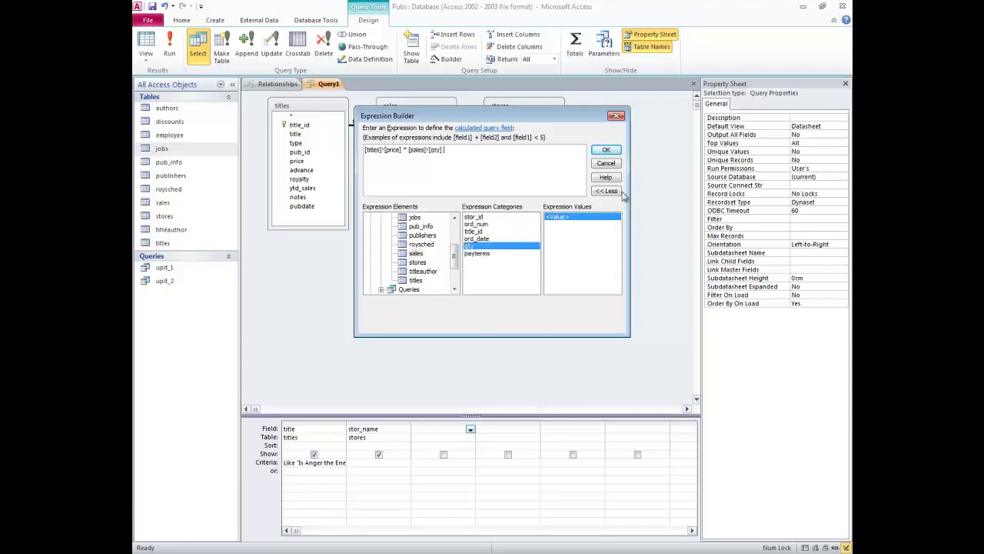
click(606, 150)
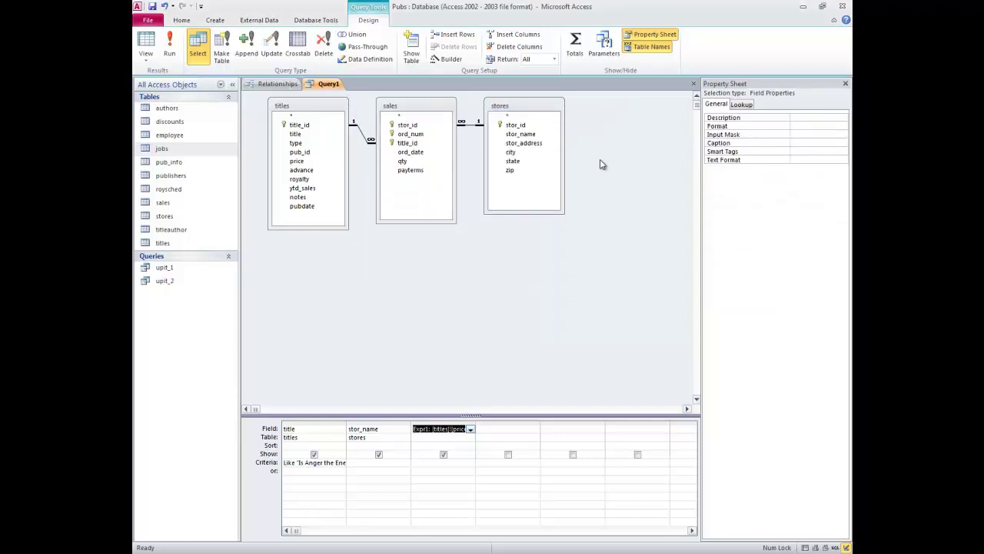
Rename the calculated price-times-quantity column to Zarada
double_click(421, 428)
text(Zarada)
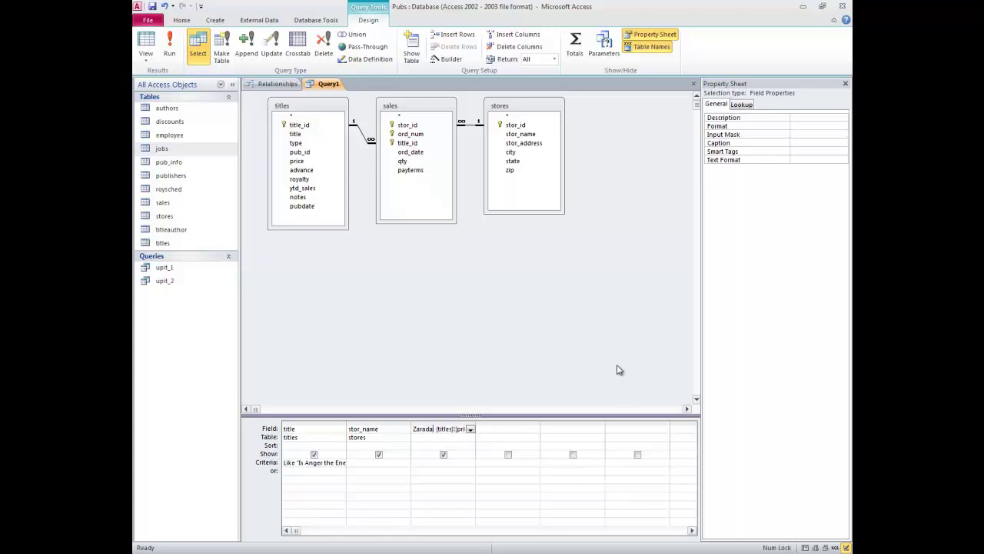
click(560, 307)
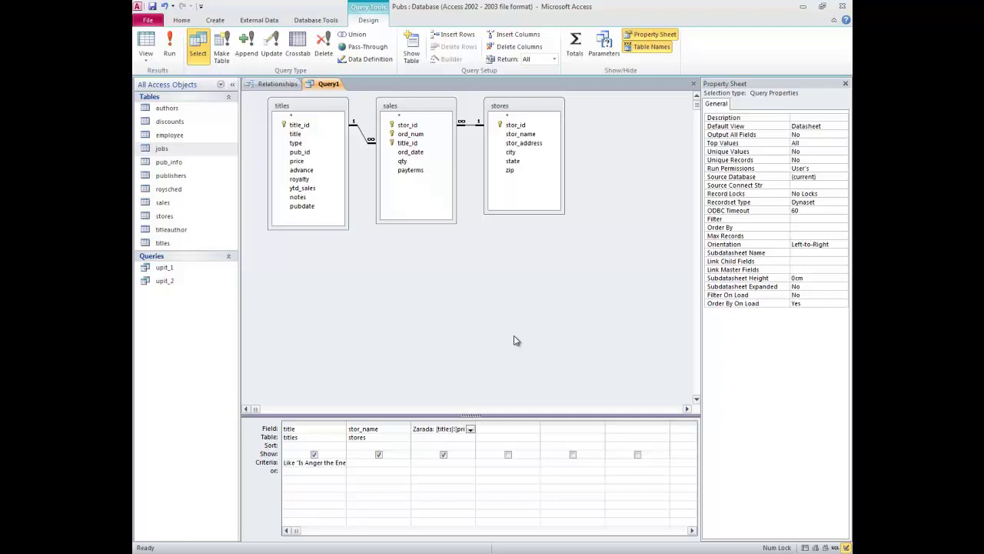
Turn on totals for the query and set the Zarada column's total to Sum
click(574, 48)
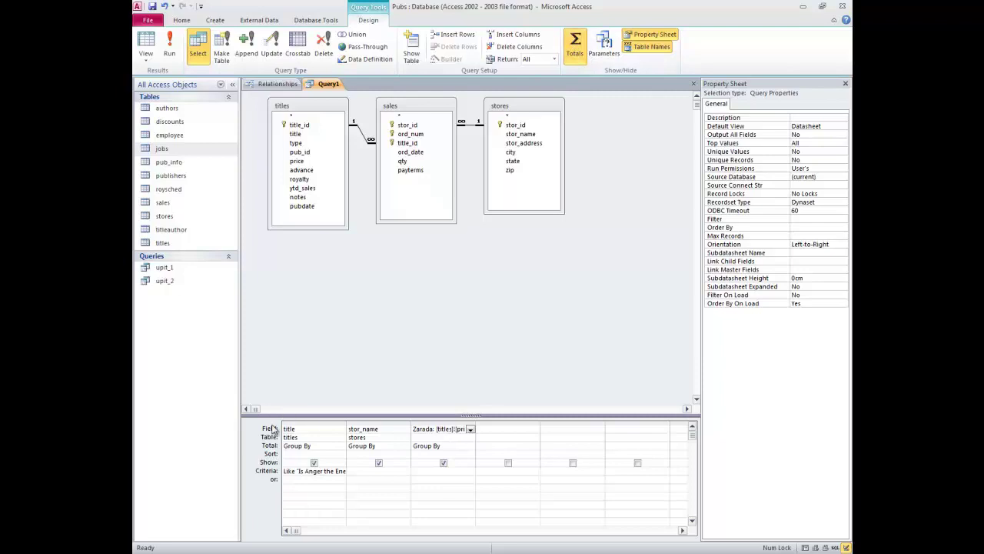
click(464, 447)
click(470, 446)
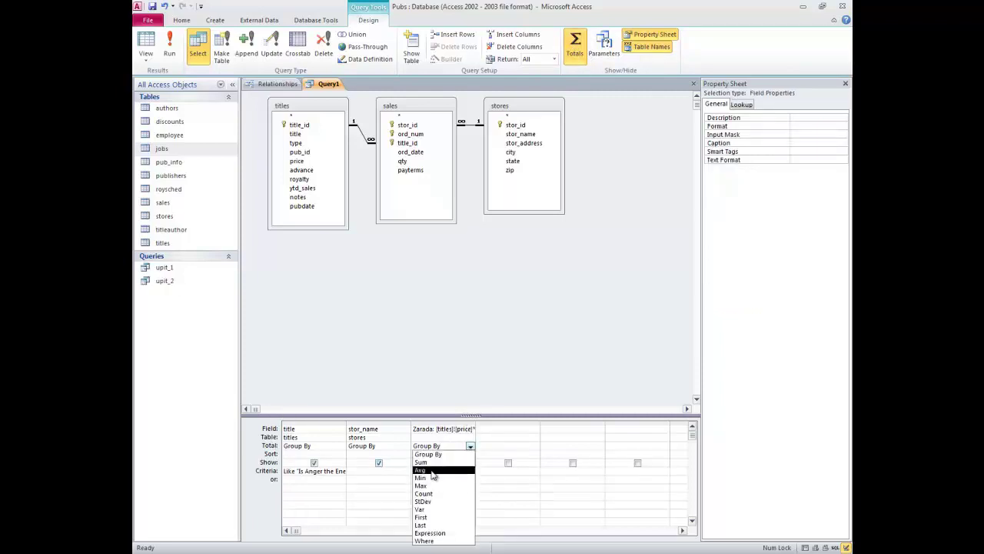
click(437, 462)
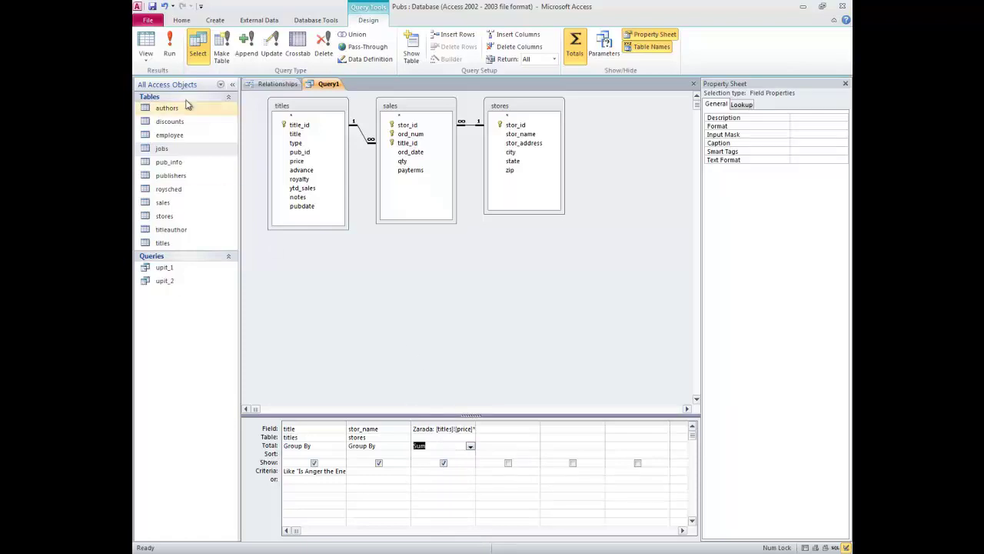
Run the query and widen the stor_name column to examine each store's name and its Zarada value
click(170, 45)
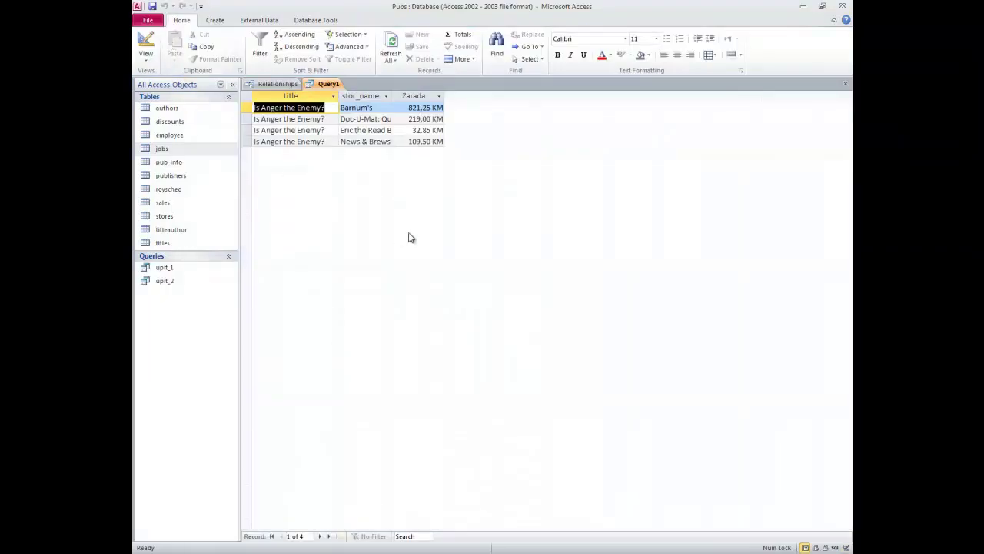
click(387, 96)
click(477, 265)
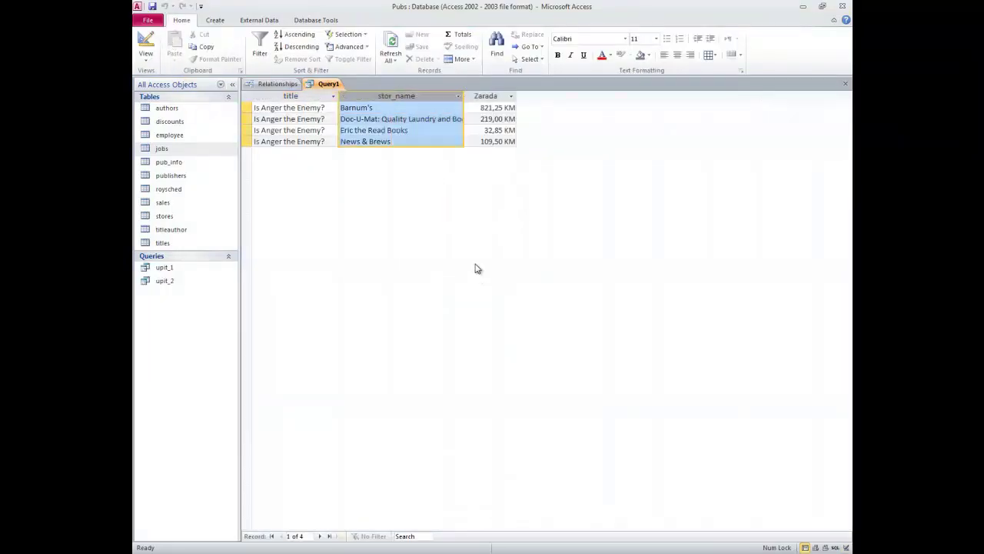
click(367, 108)
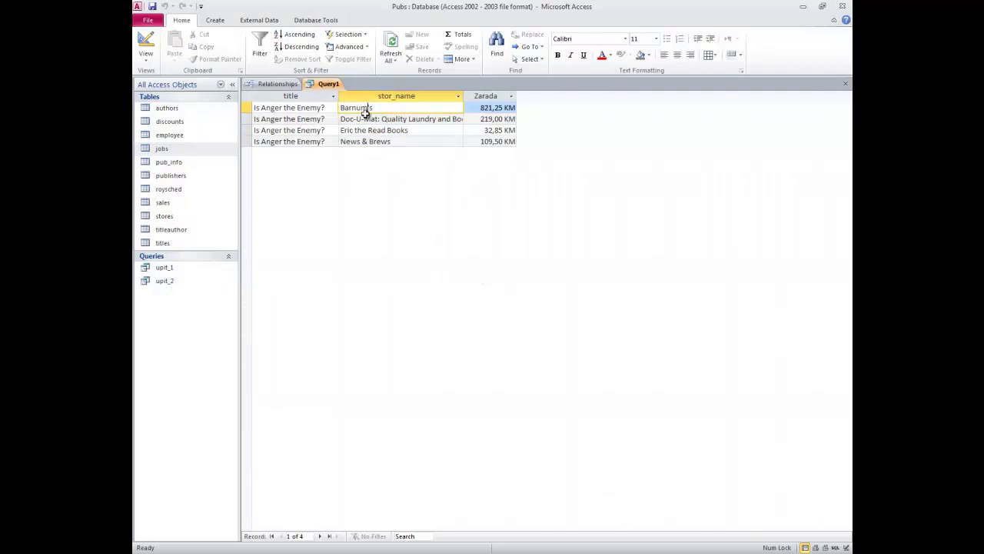
click(365, 119)
click(366, 130)
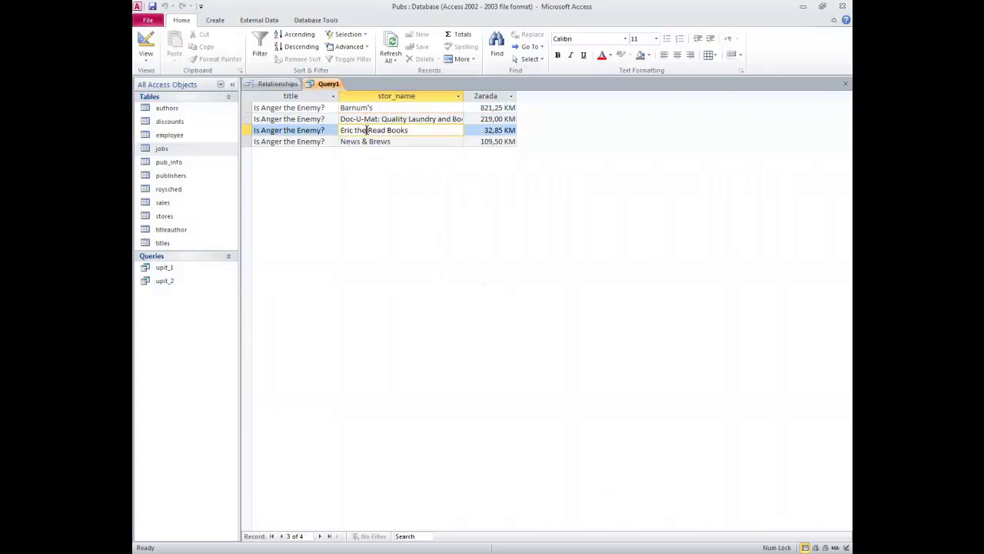
click(367, 141)
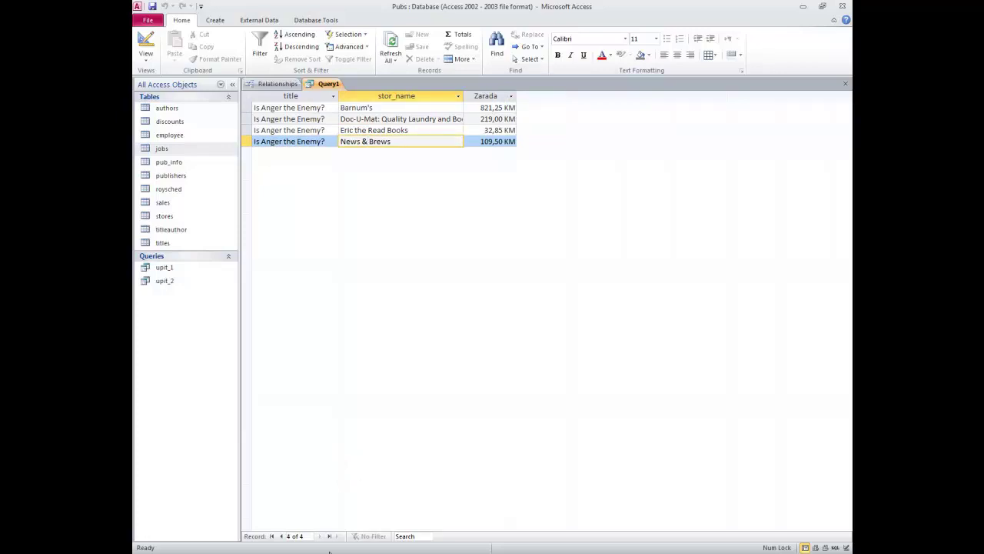
Check task 3's sorting requirement in the Word document, then sort the Zarada column descending in the query design and rerun it
key(alt+Tab)
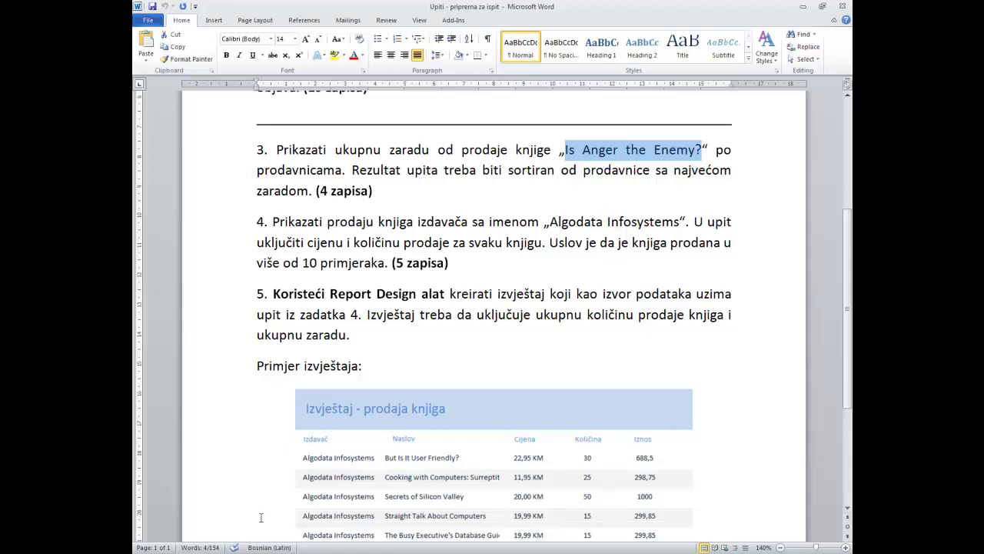
key(alt+Tab)
right_click(328, 84)
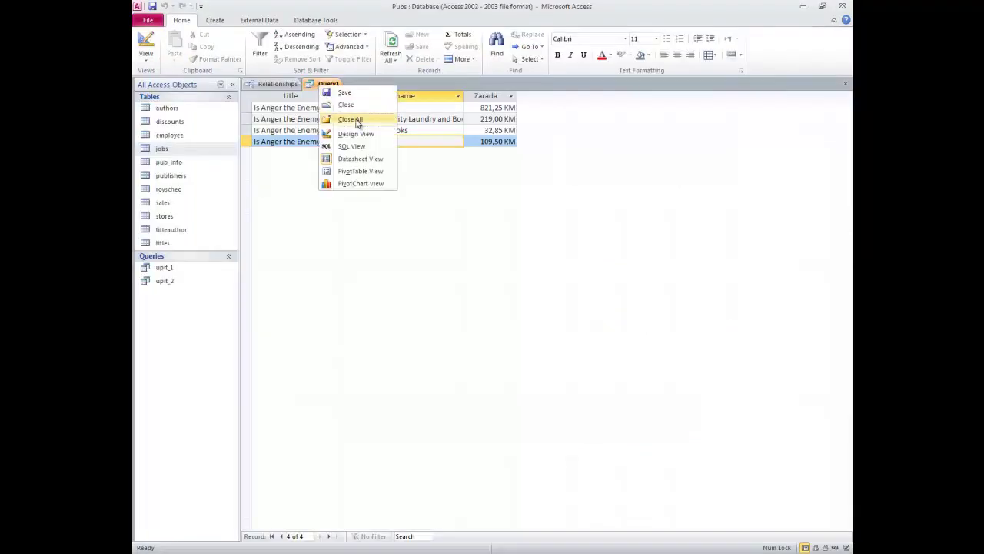
click(354, 134)
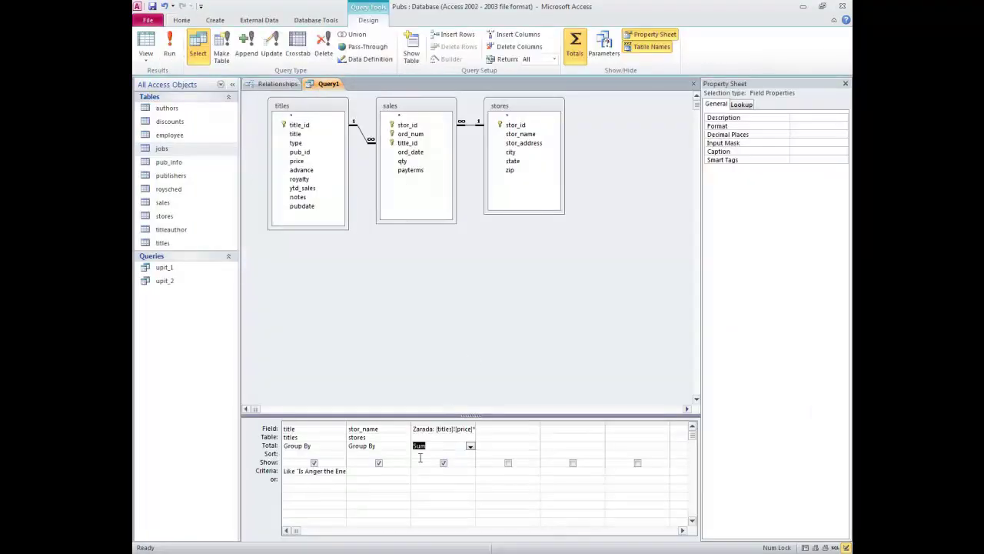
click(465, 453)
click(471, 454)
click(446, 470)
click(169, 48)
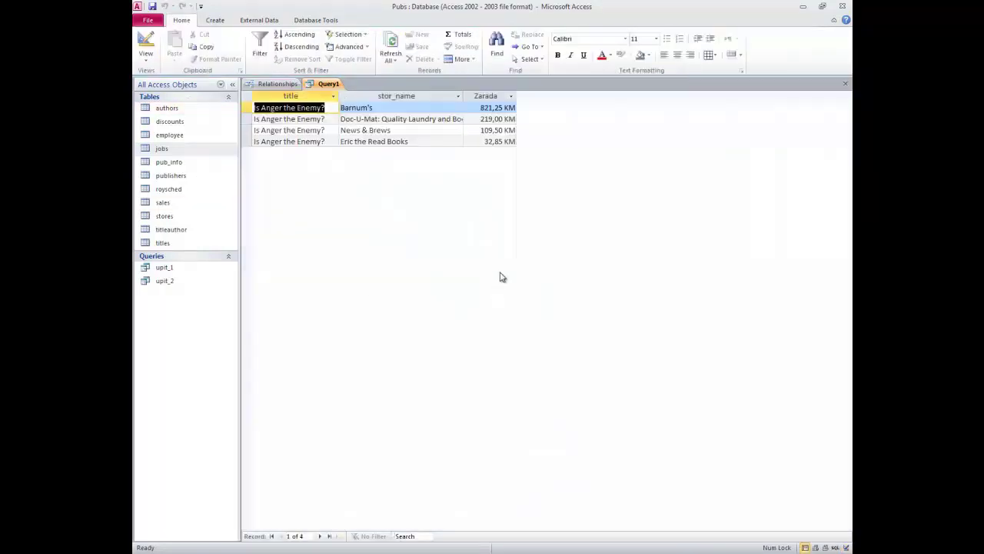
Close the query and save it as upit_3
click(845, 83)
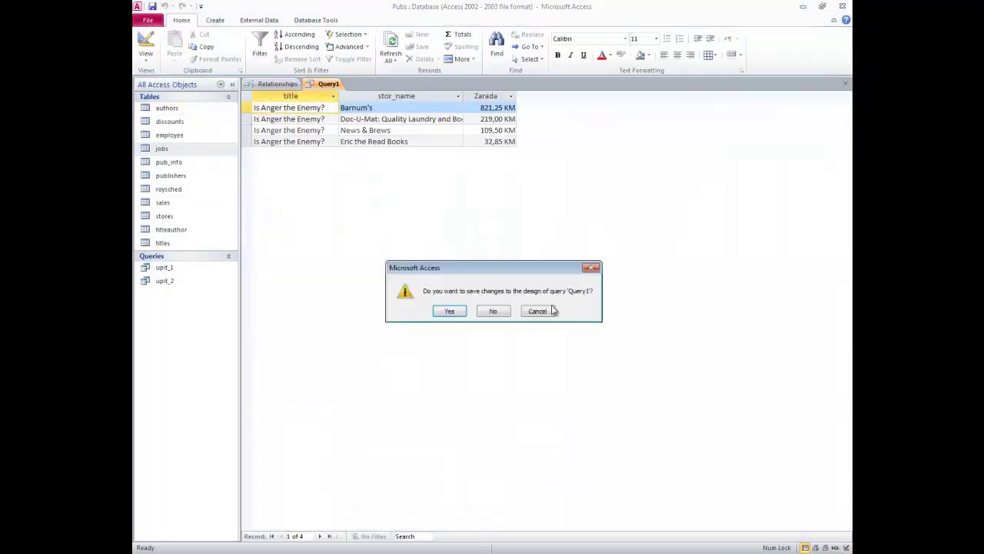
click(450, 312)
text(upit_3)
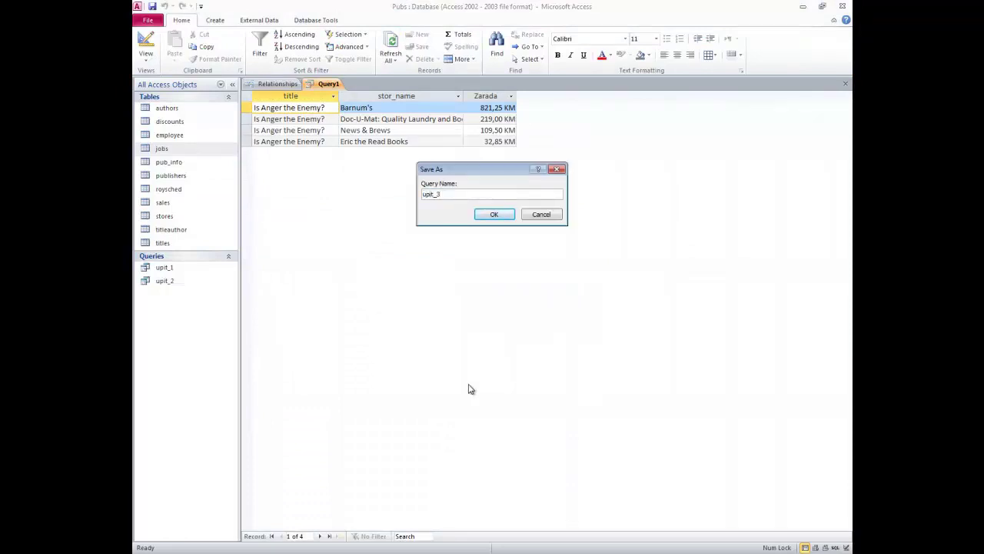
key(Return)
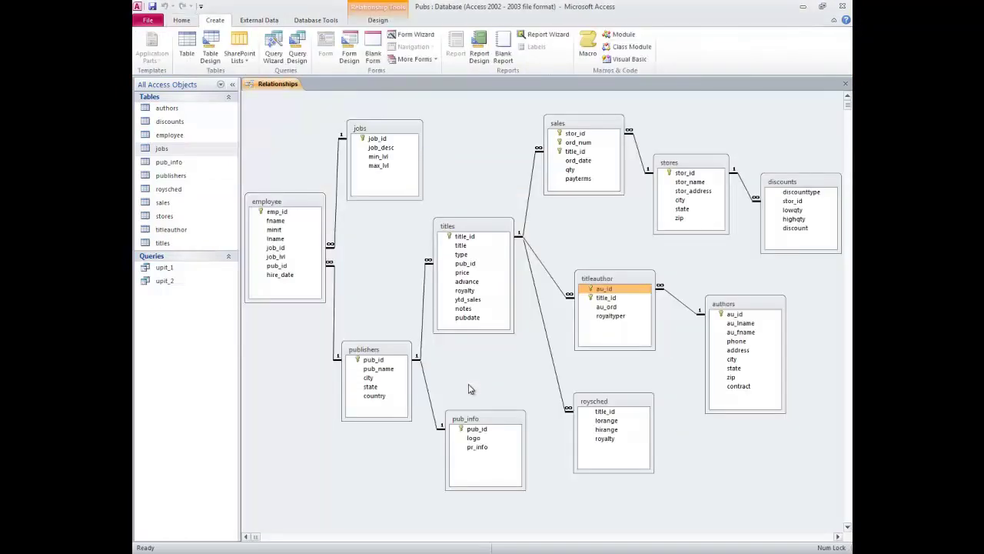
Read task 4 in the Word document and create a new query design with the publishers, titles and sales tables
key(alt+Tab)
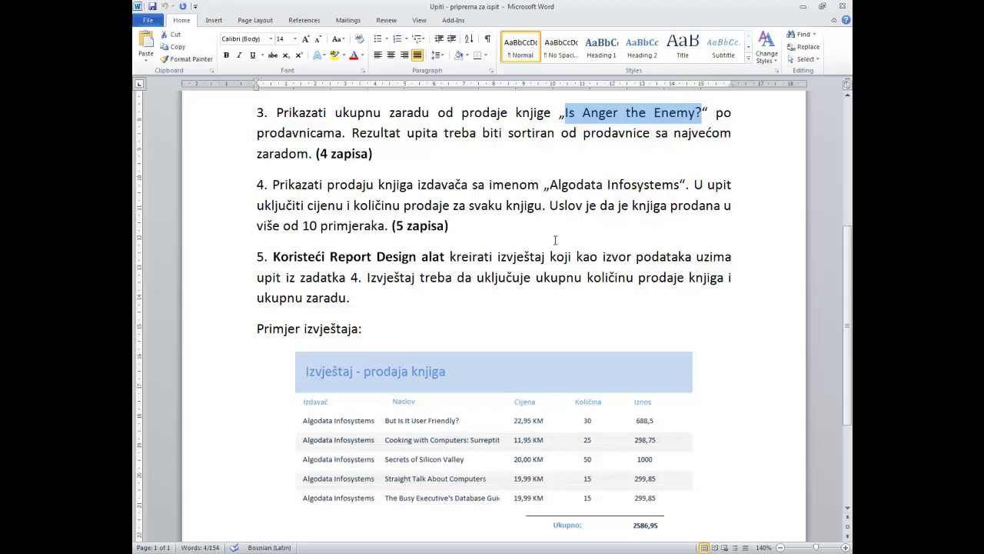
key(alt+Tab)
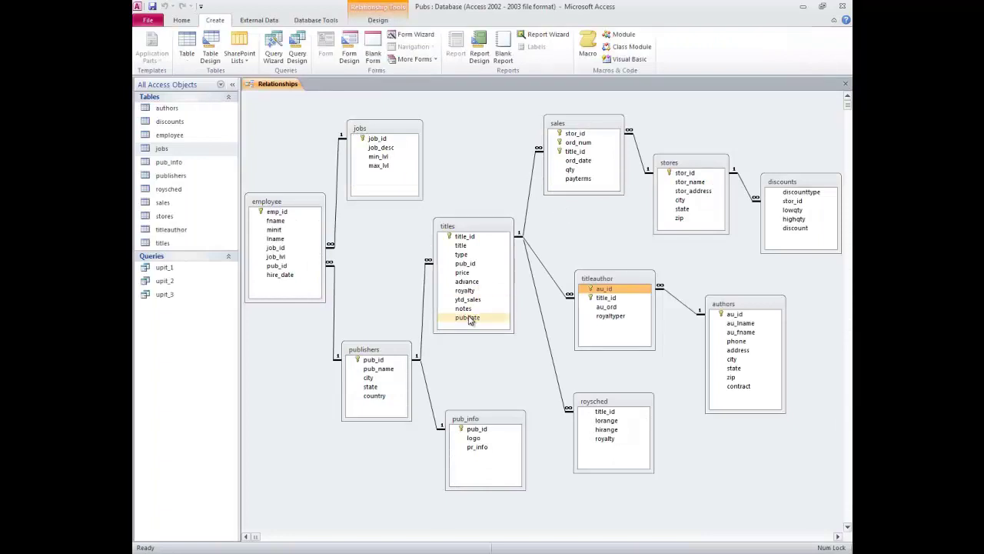
click(462, 274)
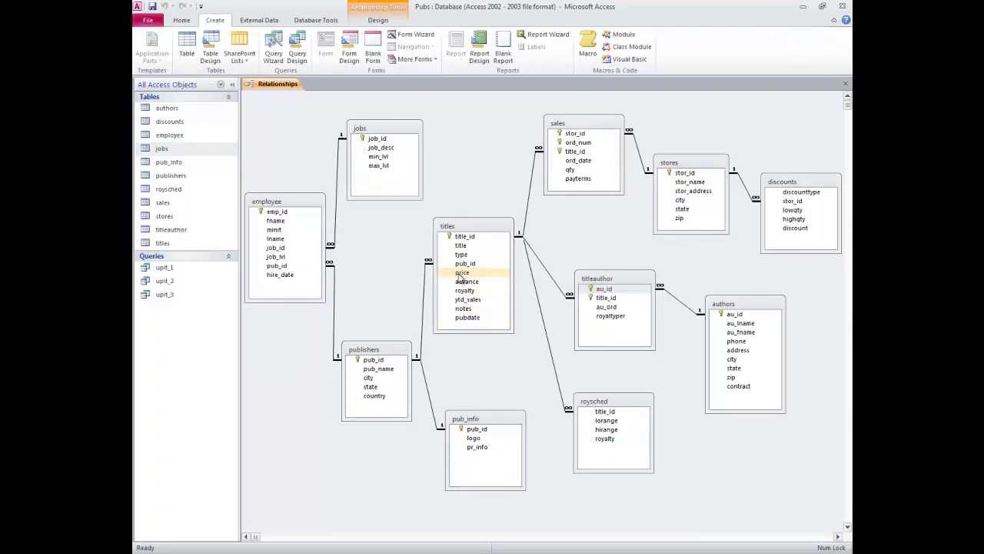
click(577, 170)
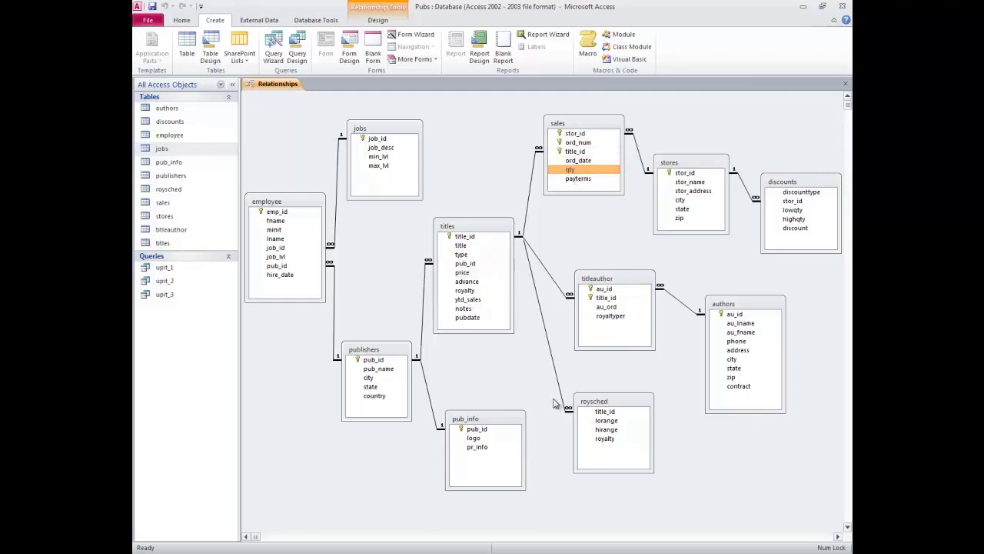
click(297, 50)
drag(485, 386, 529, 171)
double_click(467, 234)
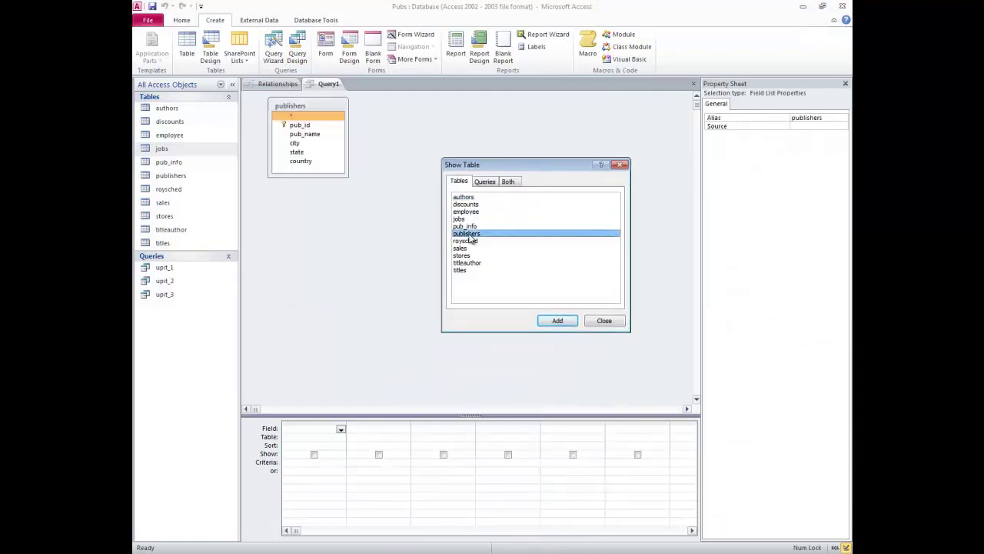
double_click(461, 270)
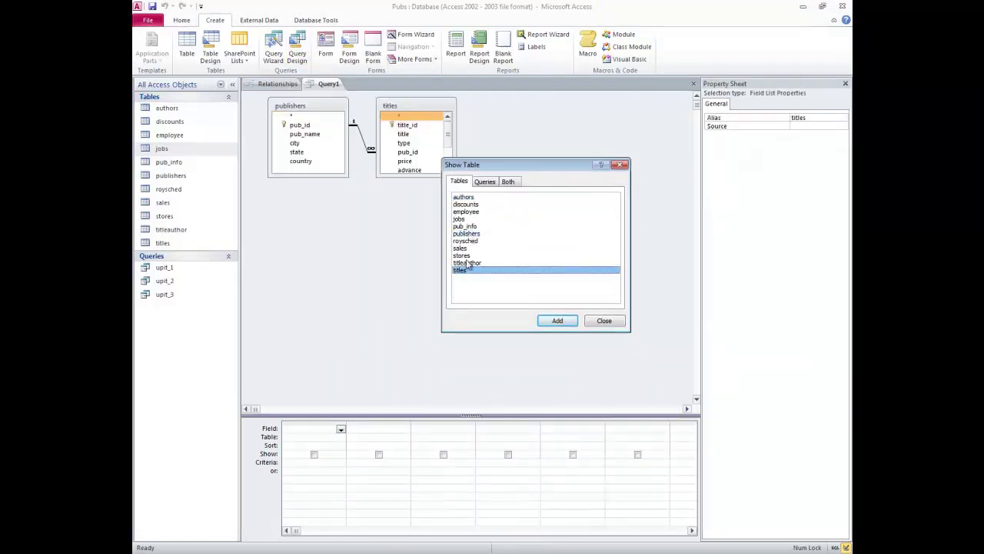
double_click(462, 249)
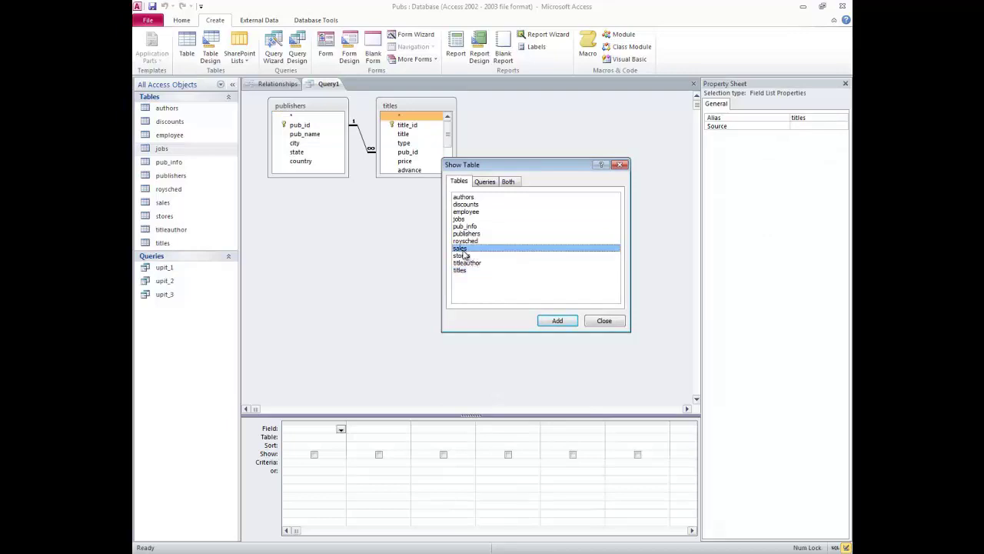
click(602, 321)
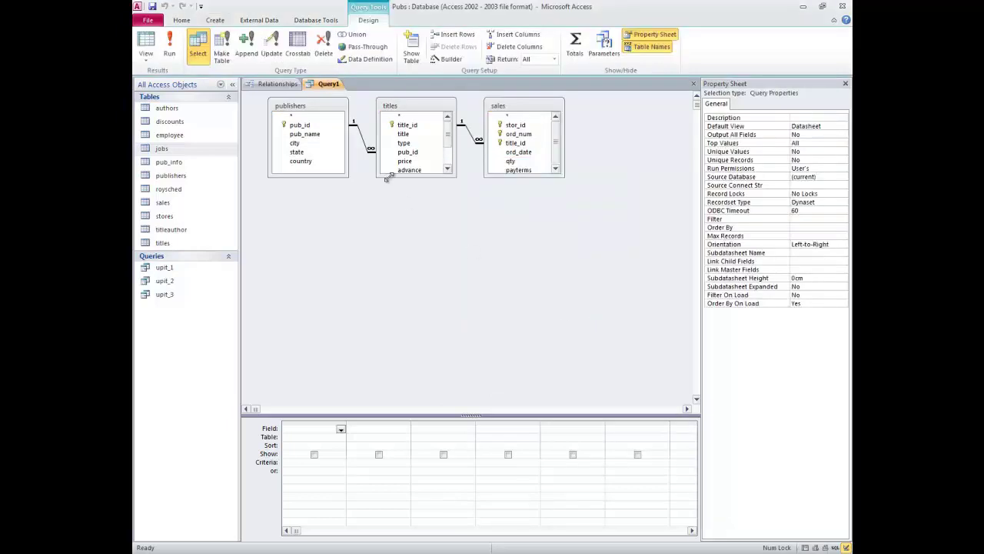
Add pub_name as the first column, using "Algodata Infosystems" copied from task 4 in the Word document as its criterion
drag(419, 177, 417, 216)
double_click(304, 134)
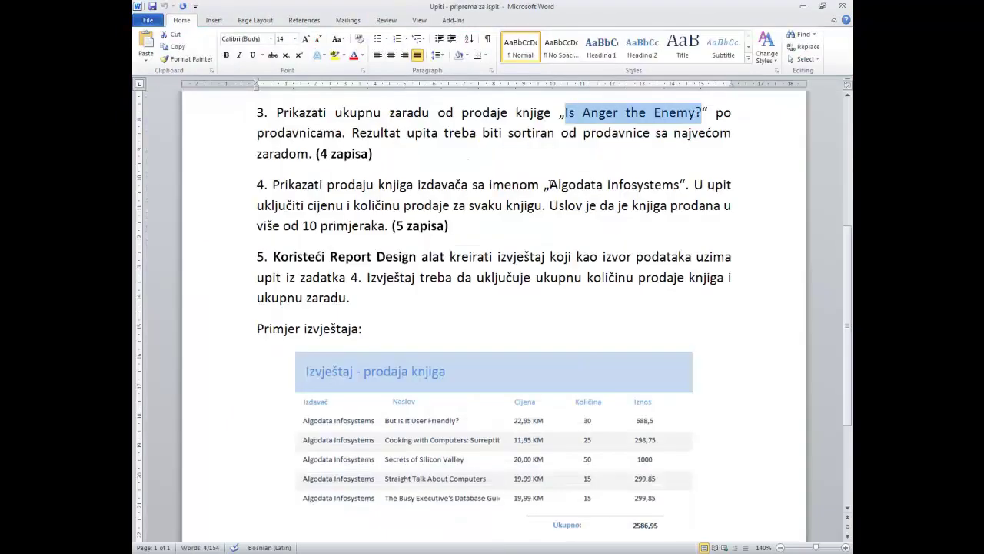
drag(550, 185, 680, 184)
key(ctrl+c)
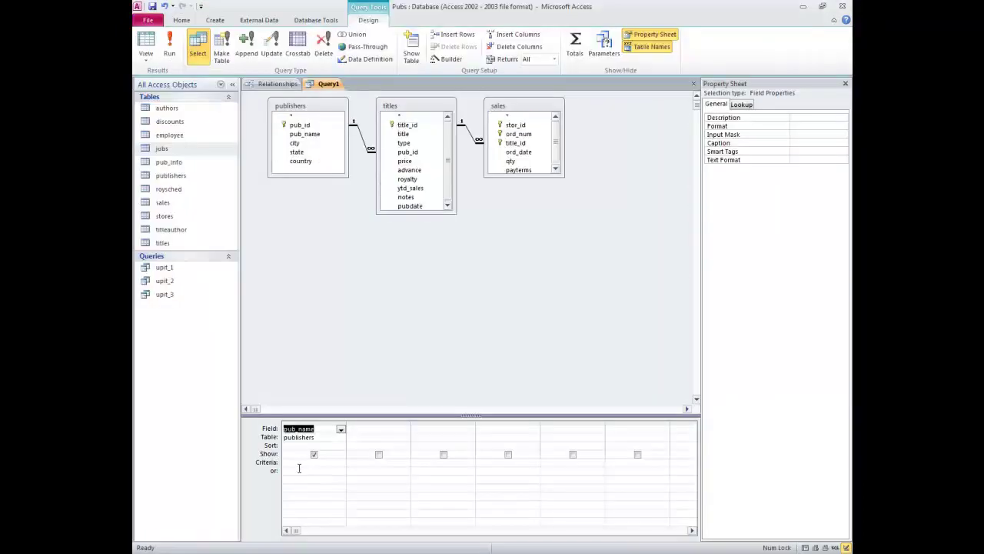
click(299, 468)
key(ctrl+v)
click(395, 315)
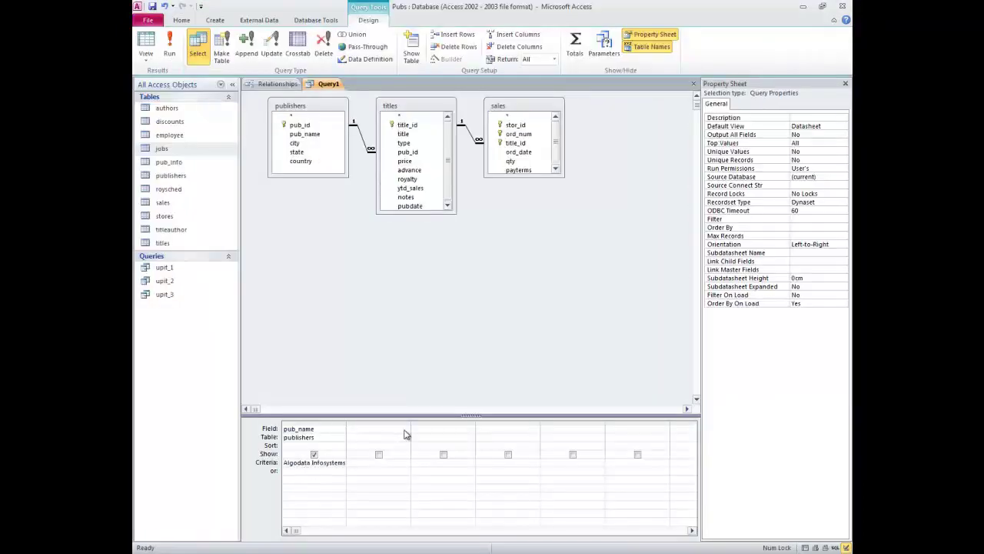
Add price from titles and qty from sales as the query's second and third columns
click(405, 162)
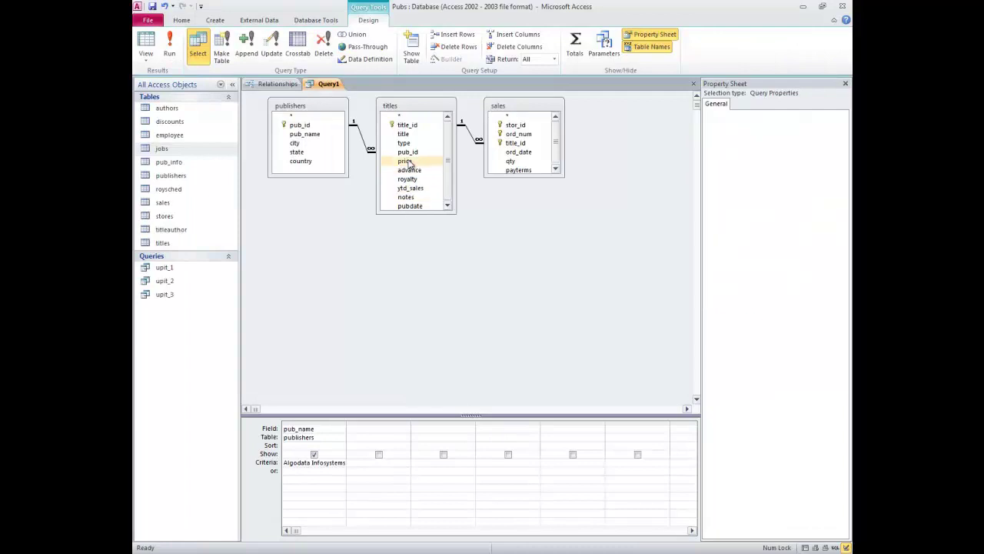
double_click(406, 161)
click(510, 162)
double_click(511, 161)
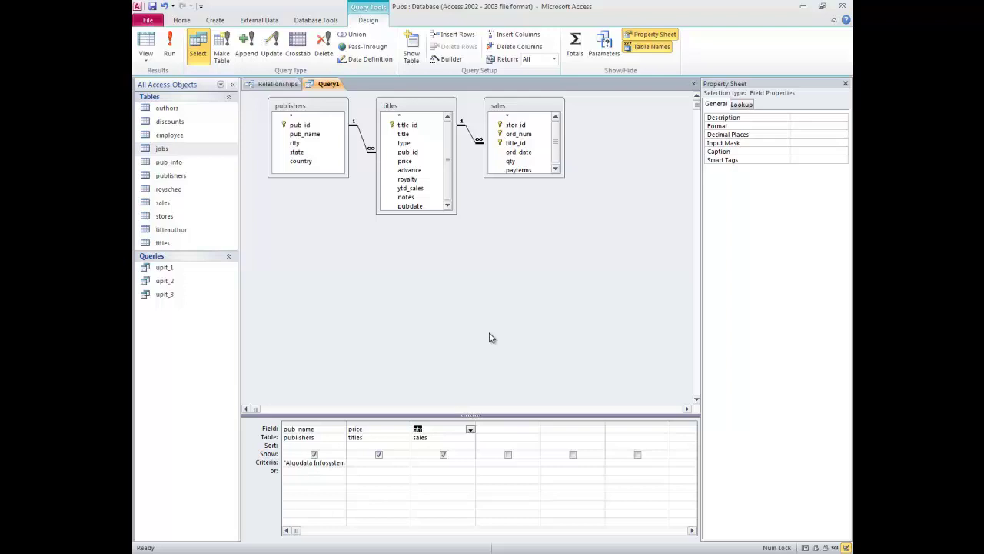
Turn on totals for the query, set the qty column's total to Sum, and run the query
click(573, 54)
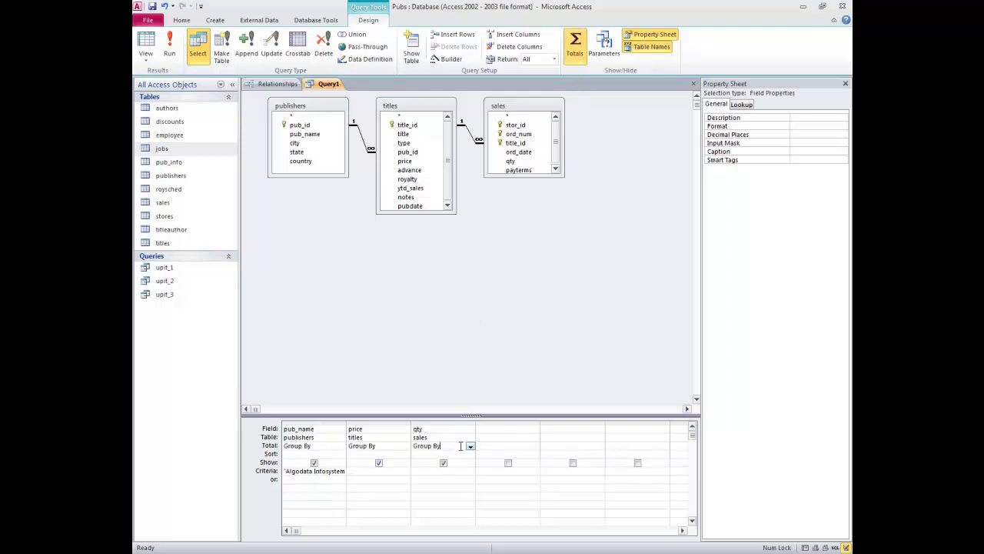
click(470, 446)
click(443, 467)
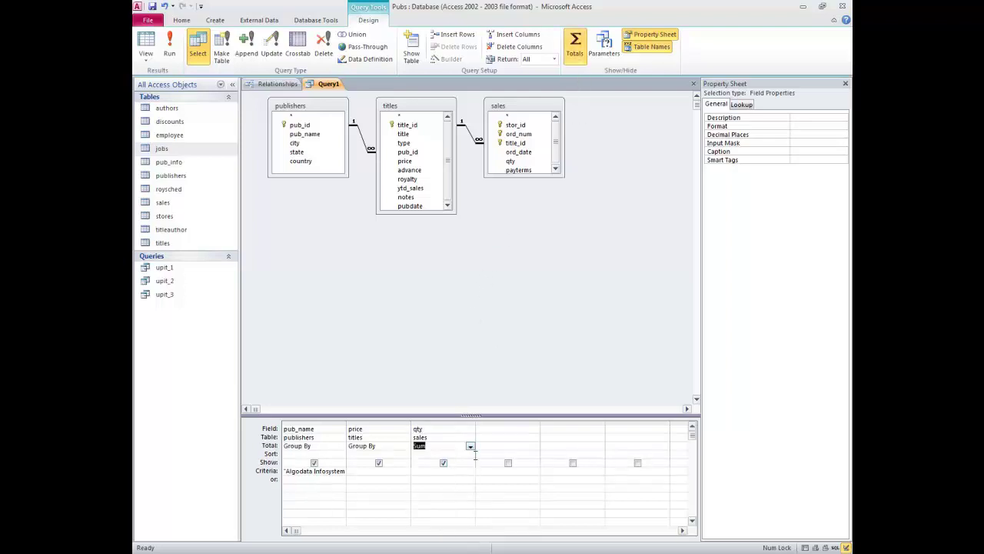
click(472, 358)
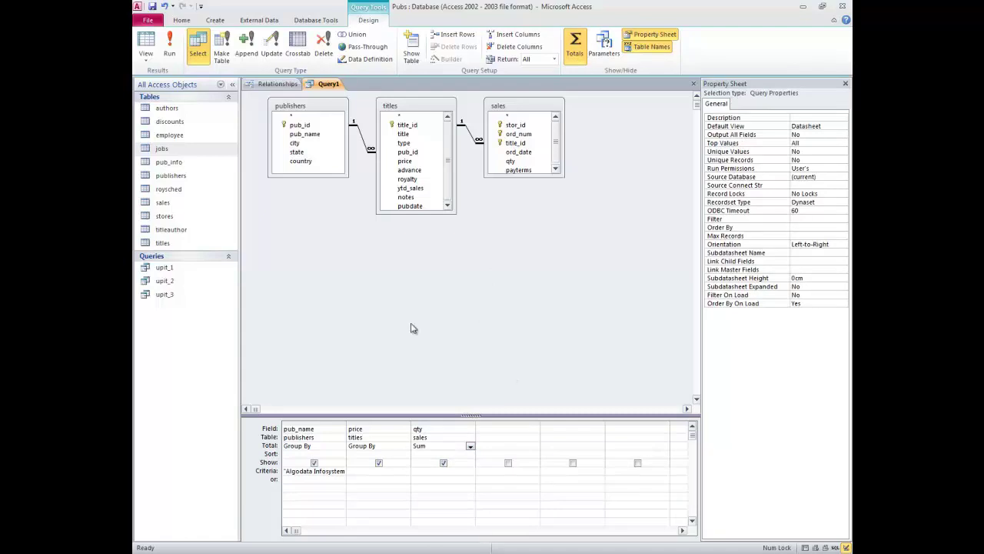
click(170, 47)
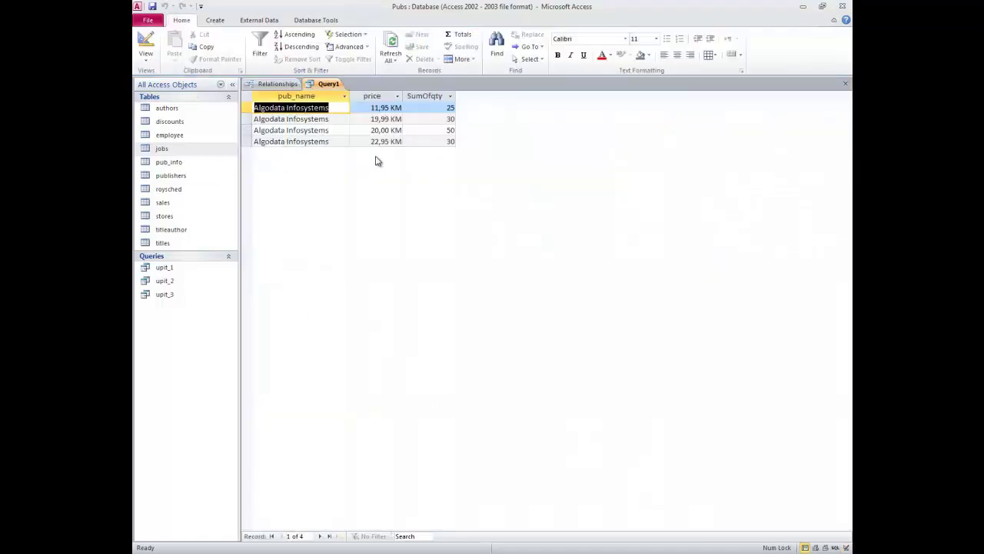
Insert title from titles between pub_name and price, display the results, and widen the title column to show the full book names
right_click(327, 85)
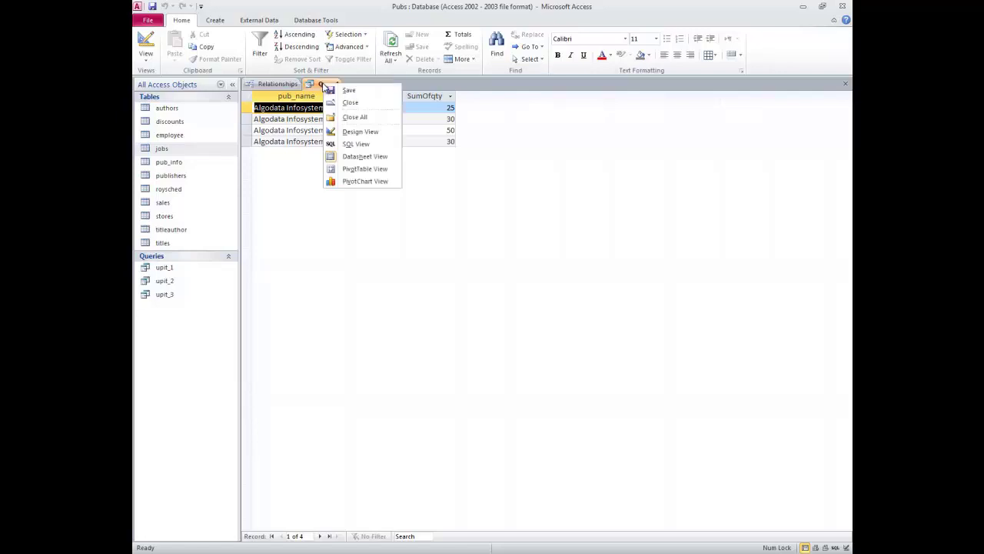
click(358, 132)
drag(403, 134, 350, 424)
click(507, 423)
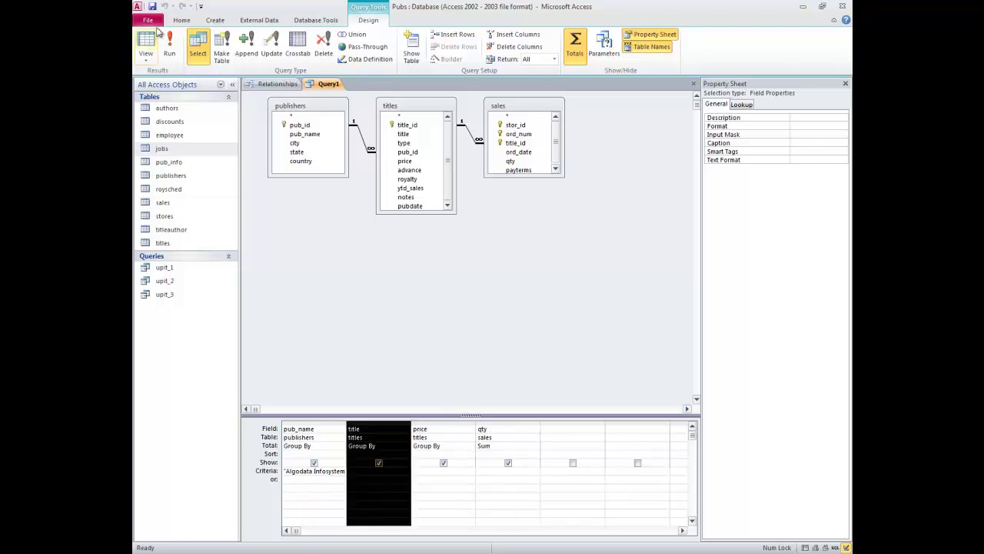
click(145, 45)
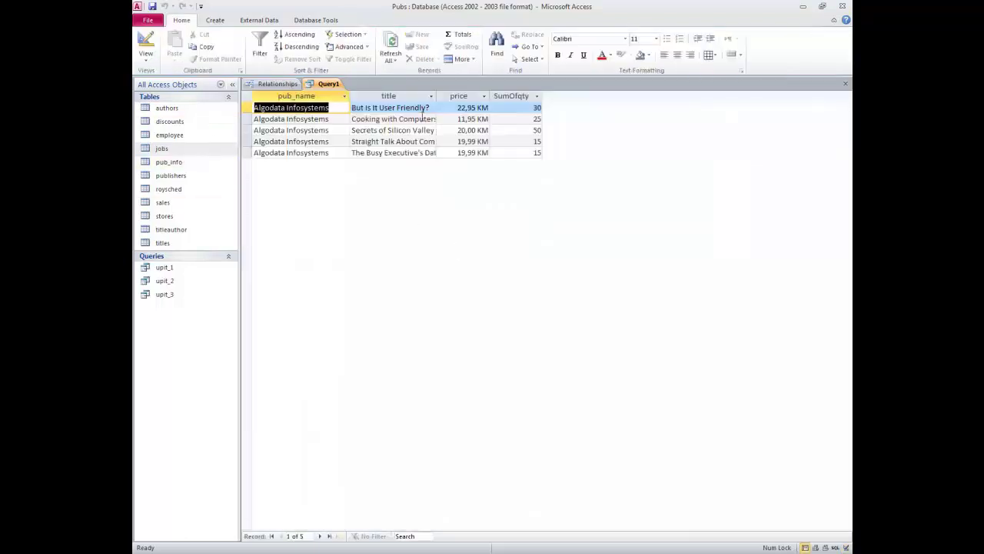
drag(436, 105, 520, 105)
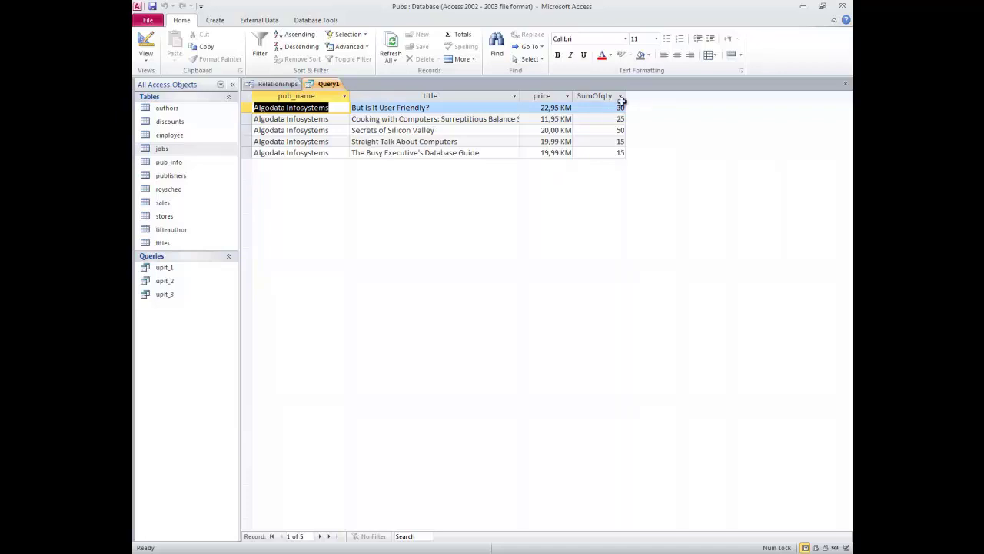
Rename the summed qty column Kolicina in the query's design and run the query
right_click(323, 86)
click(357, 135)
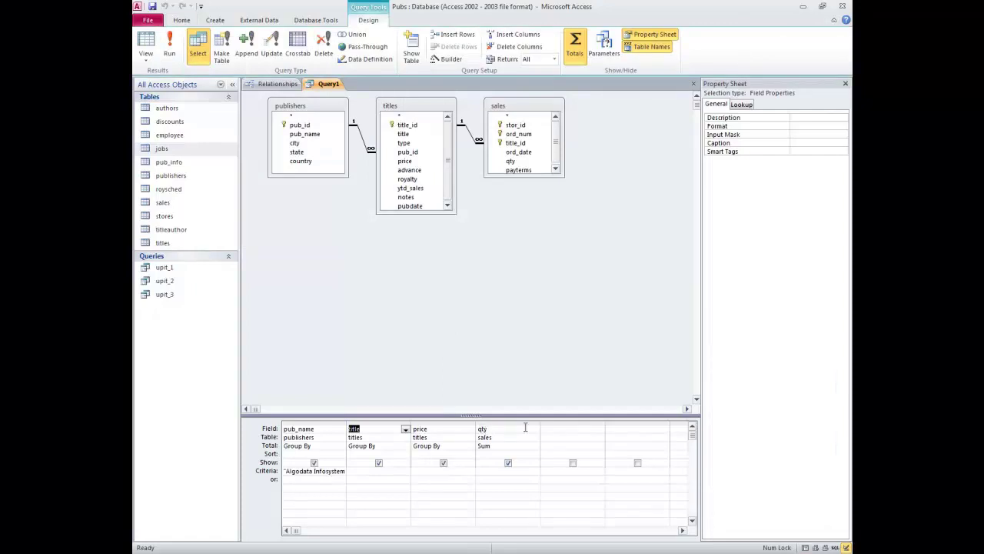
click(527, 429)
right_click(536, 433)
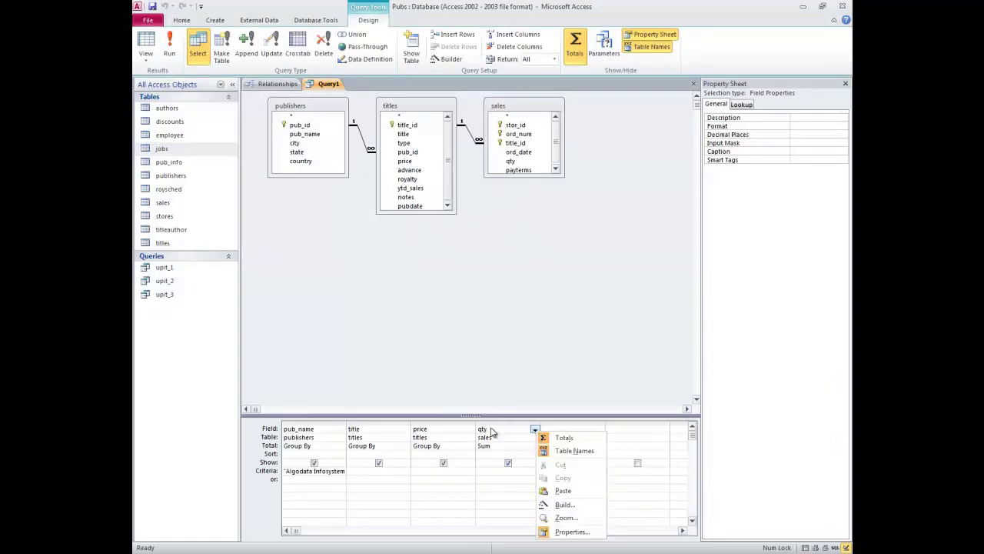
click(480, 432)
text(Kolicina)
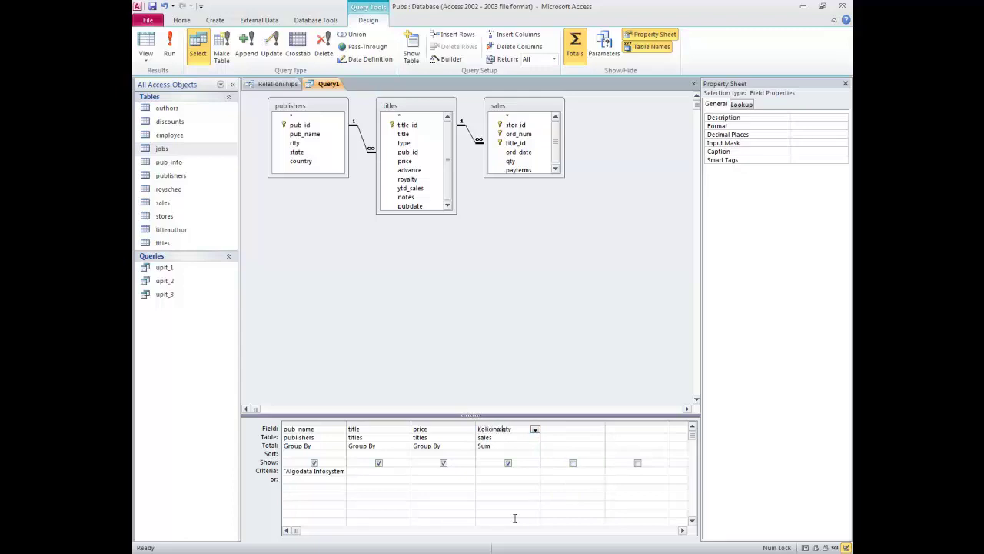
click(170, 50)
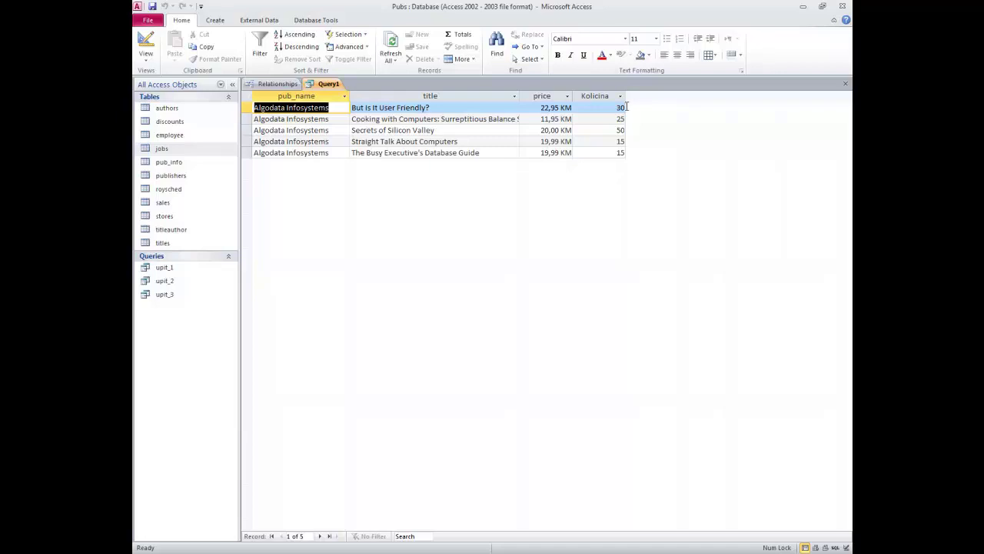
Close the query and save it as upit_4
click(846, 84)
click(449, 311)
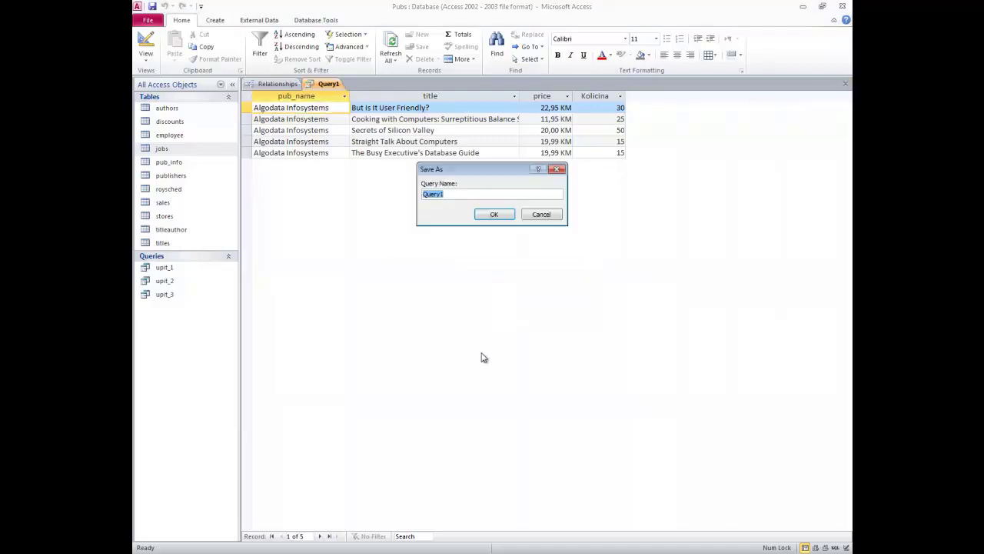
text(u)
key(Return)
Read task 5 and its sample report in the Word document, and start a report in Access design view, about 18.4 cm wide
key(alt+Tab)
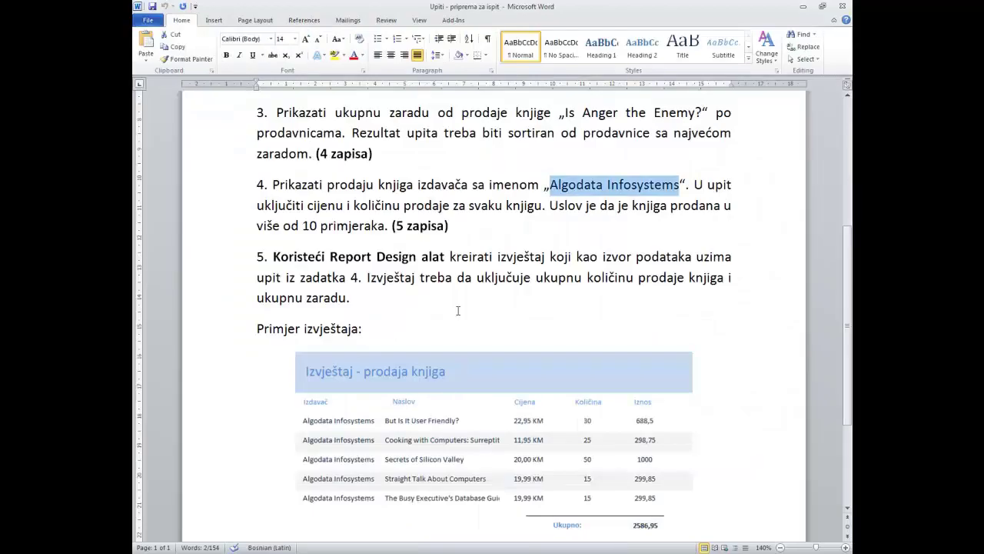
scroll(457, 311, down, 2)
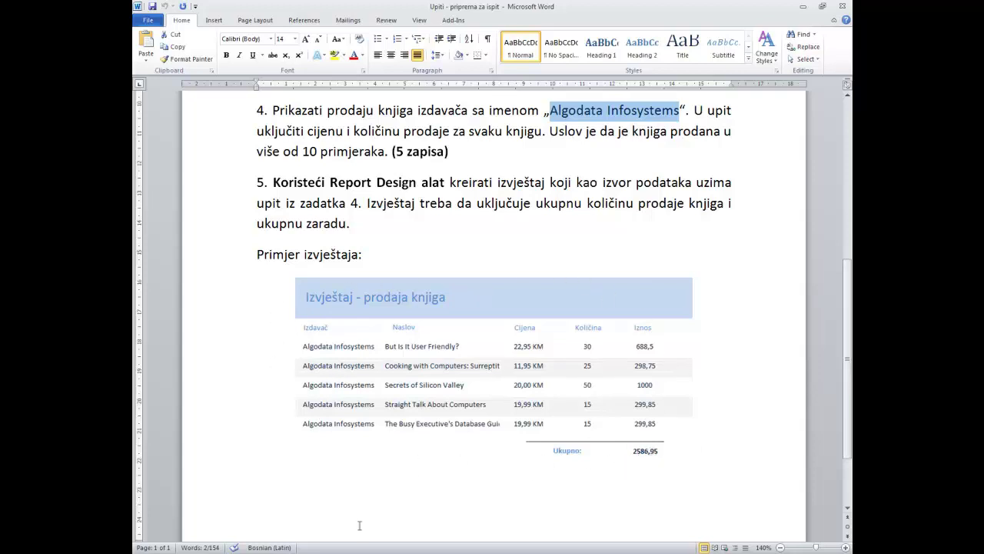
key(alt+Tab)
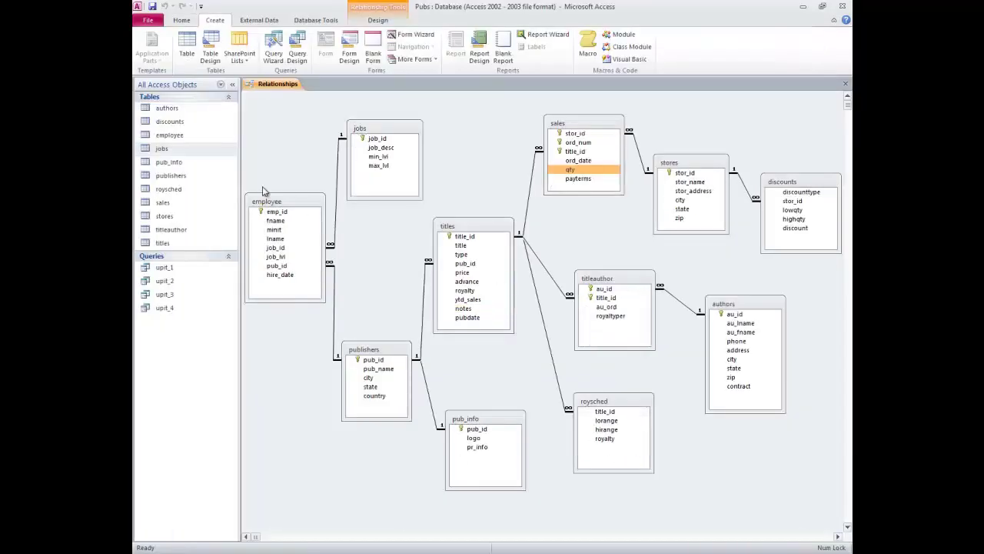
click(480, 52)
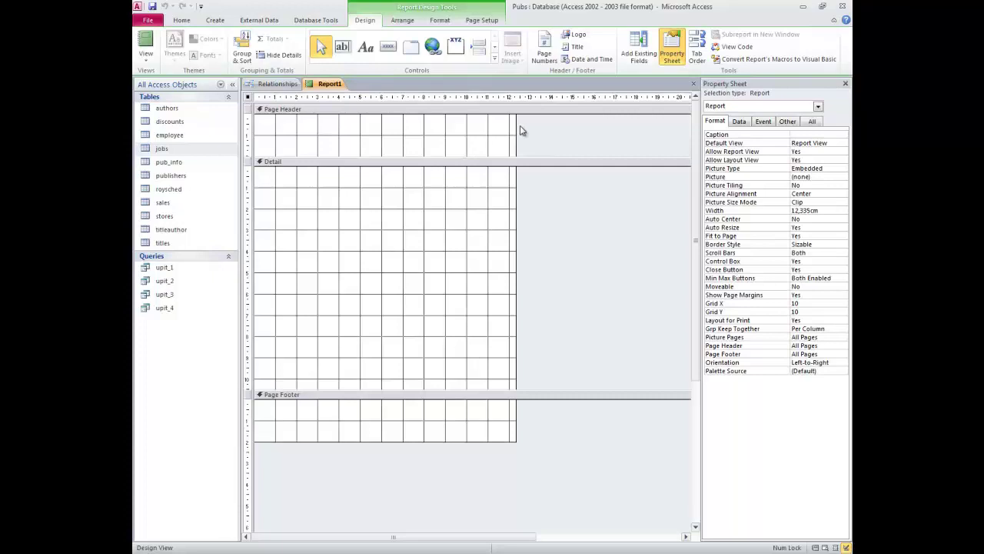
drag(517, 140, 646, 148)
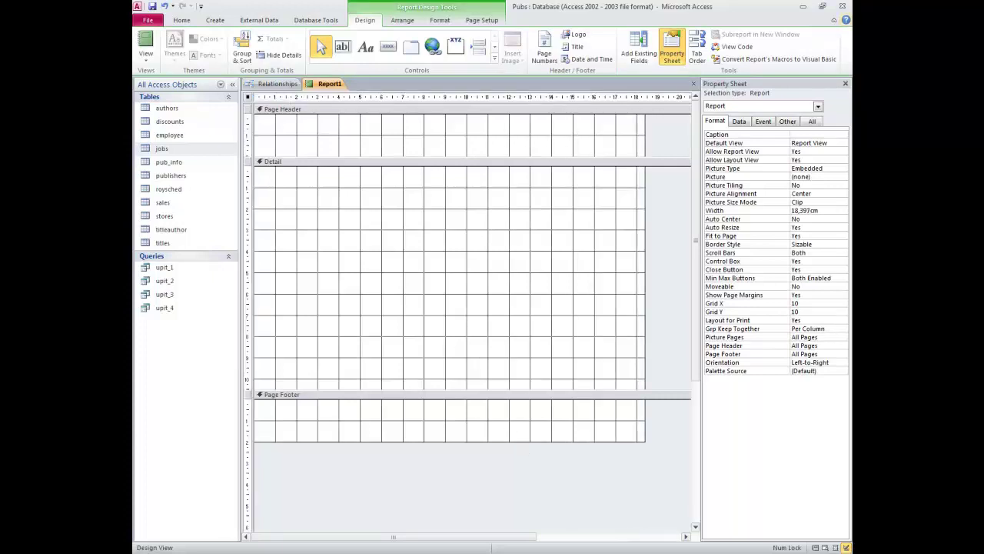
Set the report's record source to upit_4
click(845, 83)
click(671, 53)
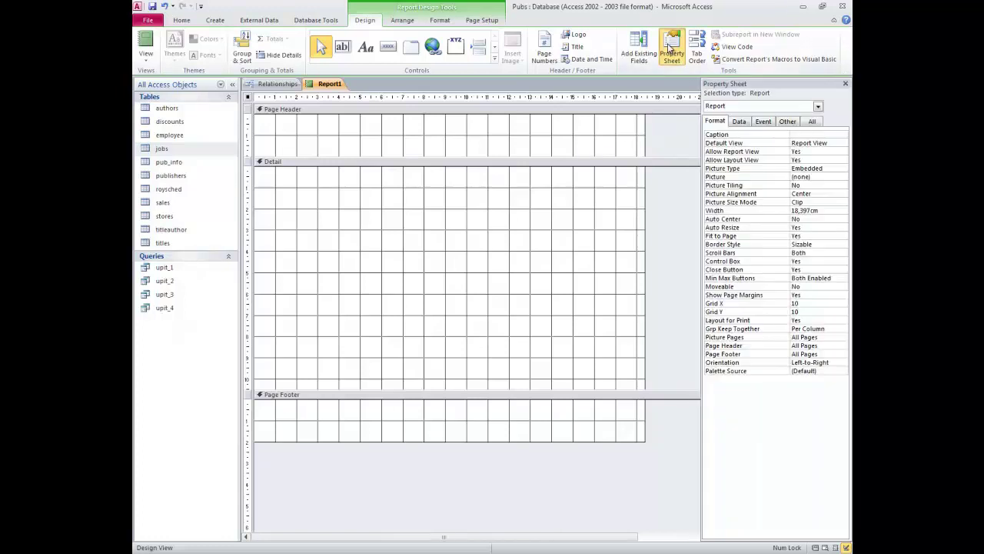
click(740, 122)
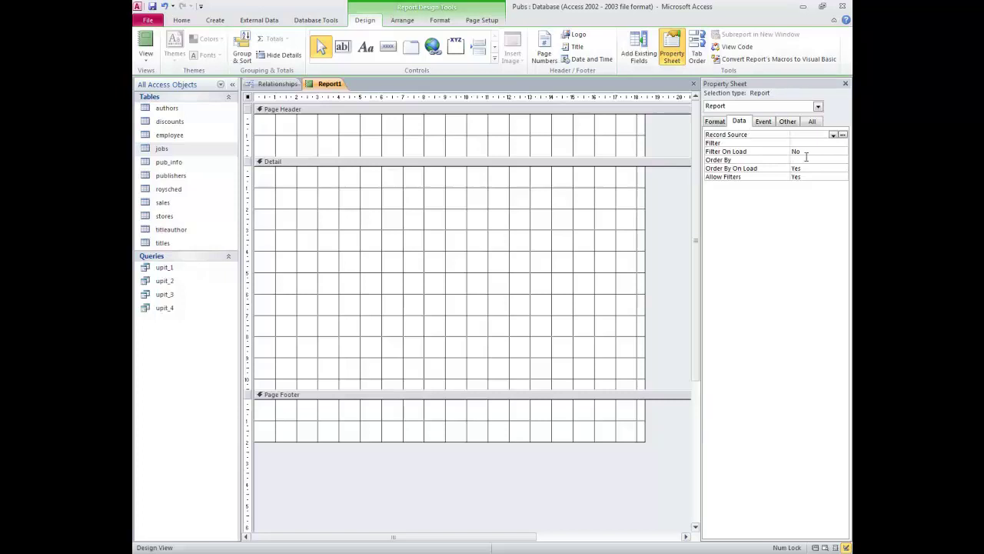
click(833, 134)
click(811, 254)
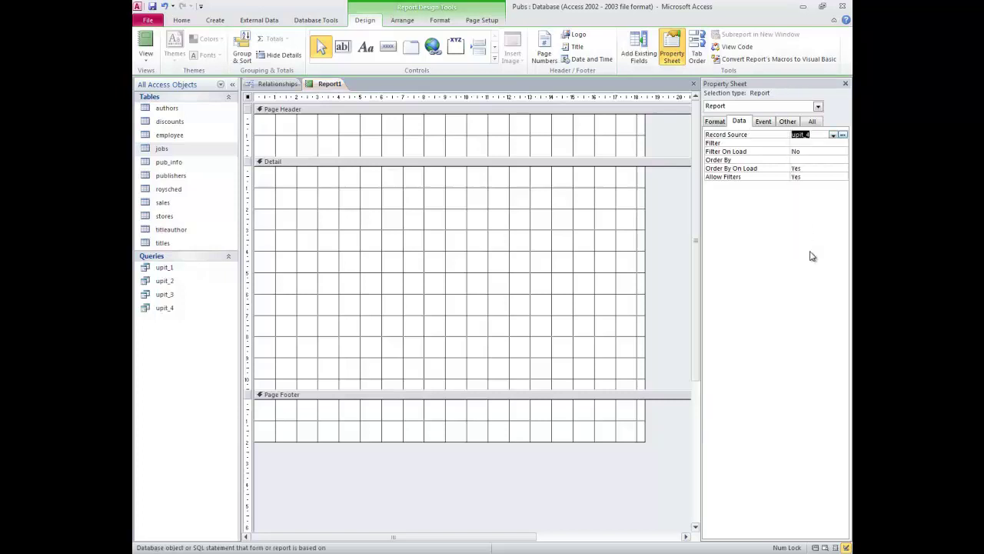
Add the pub_name, title, price and Kolicina fields together to the report's Detail section
click(637, 46)
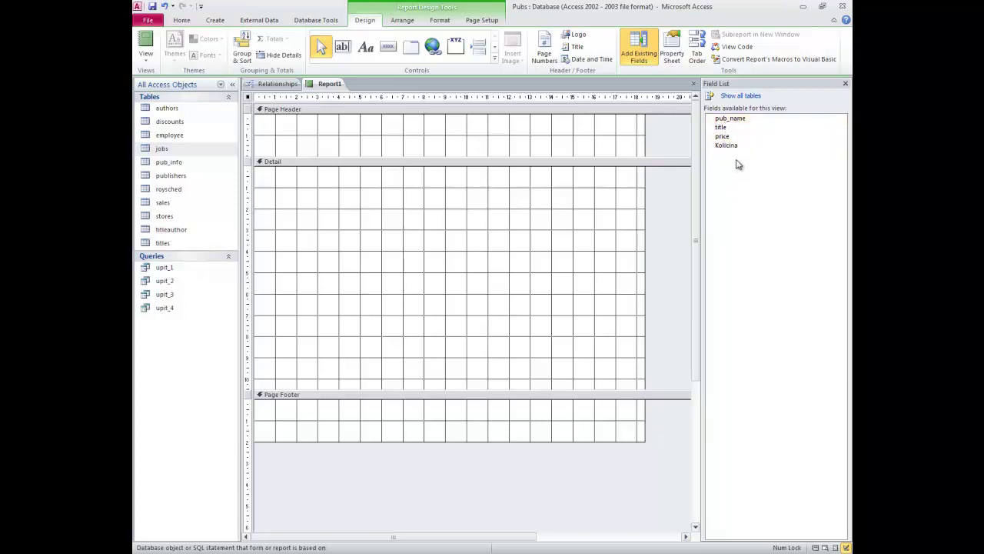
click(723, 122)
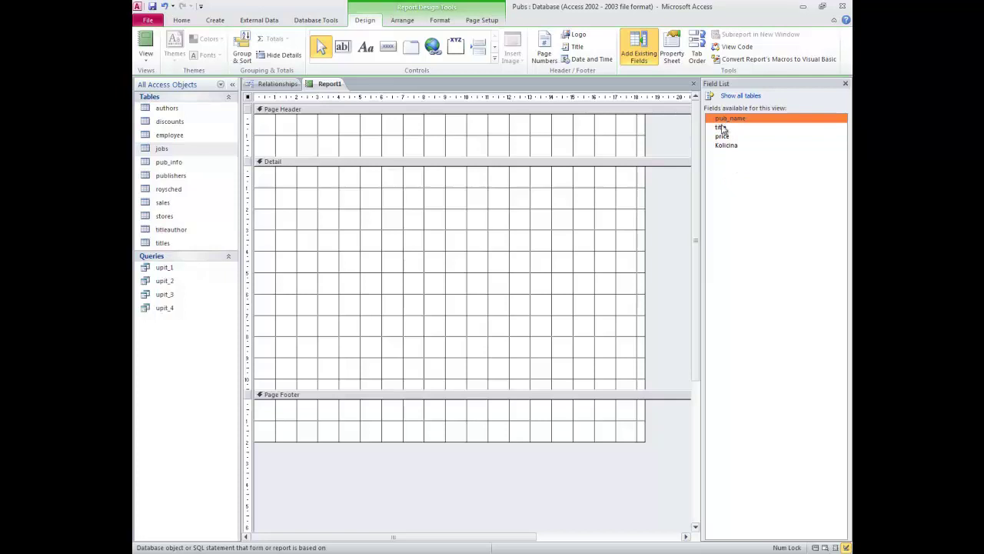
shift+click(722, 147)
drag(736, 123, 335, 202)
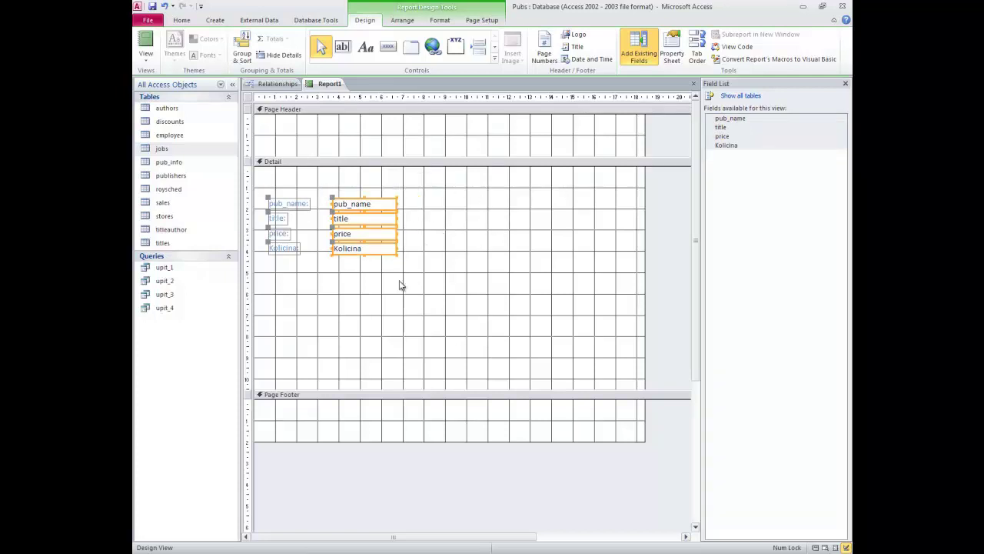
click(352, 283)
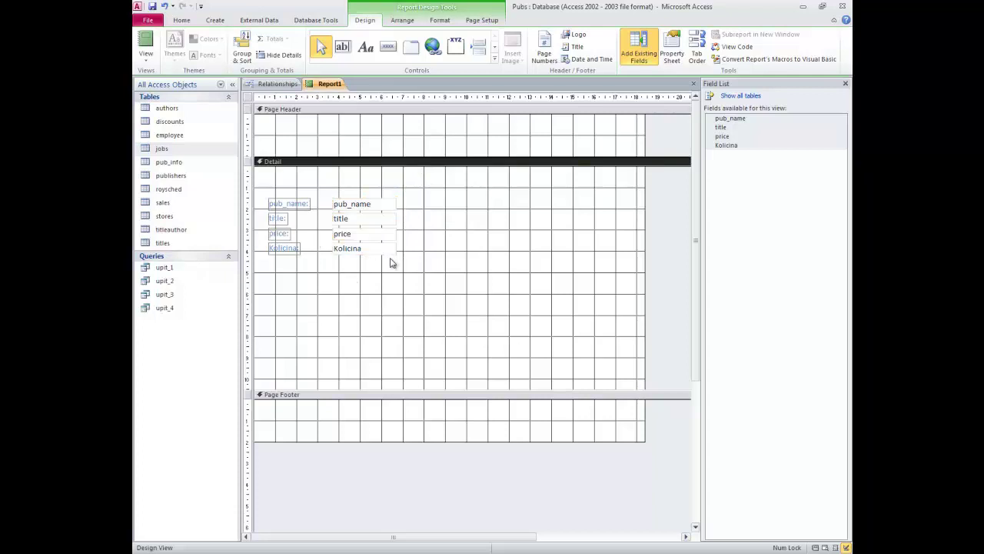
Move the four field labels from Detail into the Page Header and arrange labels and fields in matching columns
drag(280, 313, 286, 187)
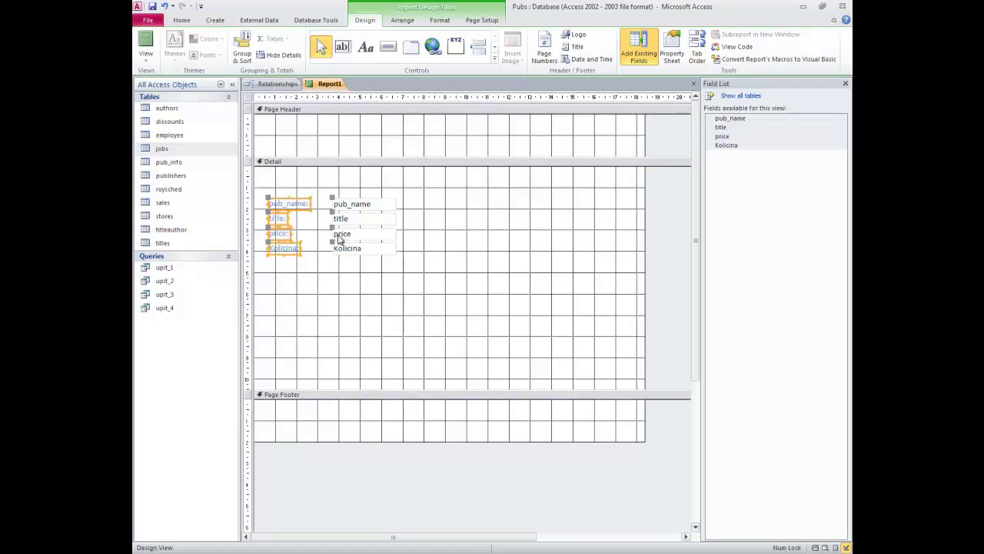
key(Delete)
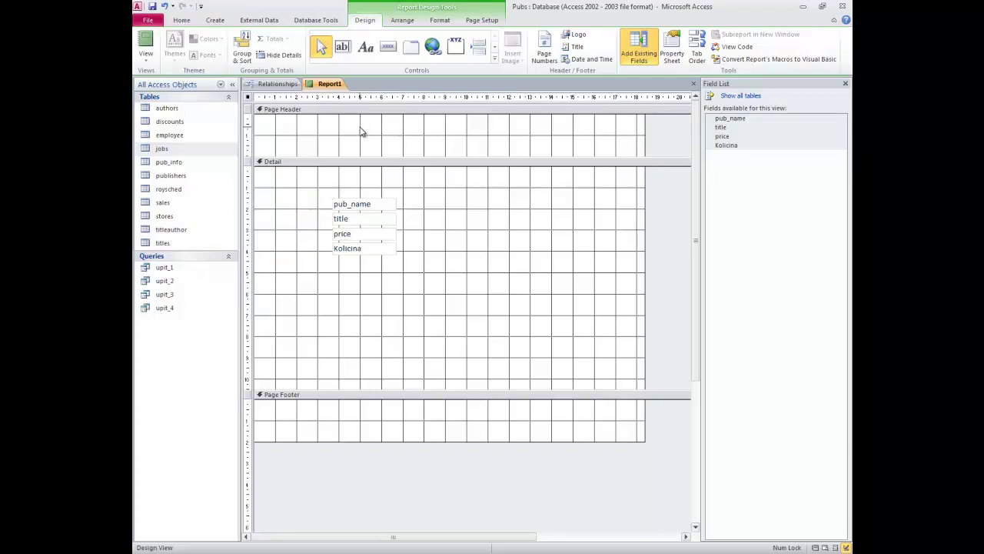
click(363, 133)
key(ctrl+v)
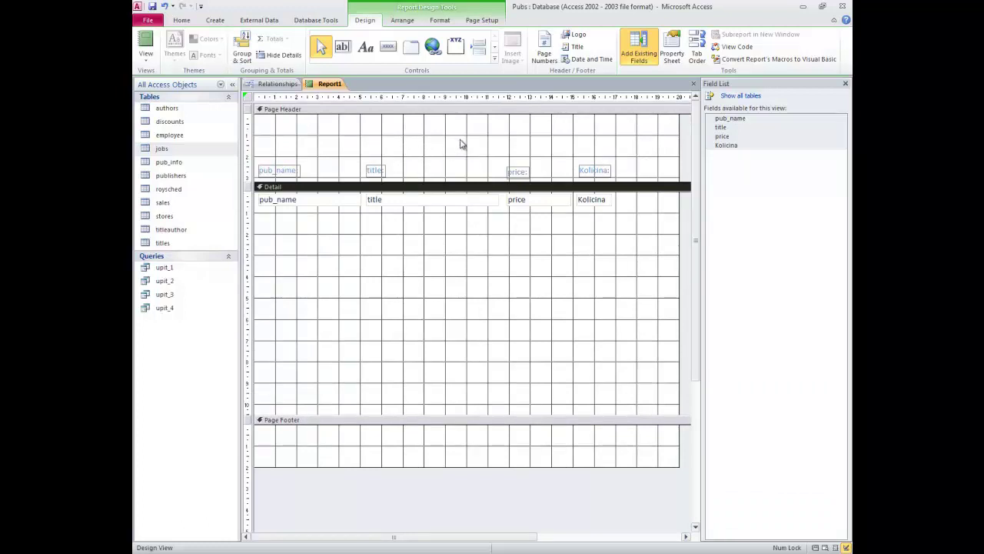
Add the Report Header/Footer sections, move the column labels up in the Page Header and shrink that section to fit them
right_click(458, 129)
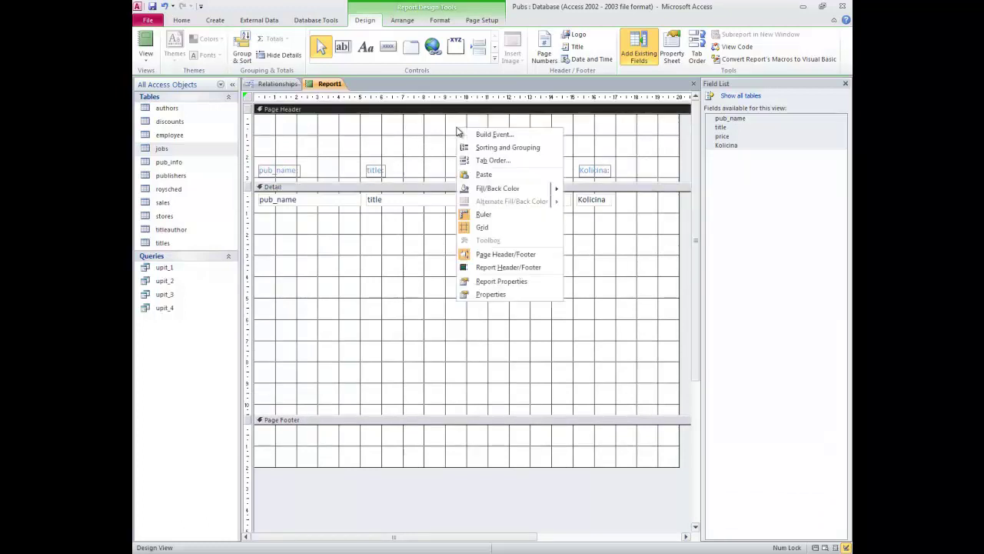
click(487, 269)
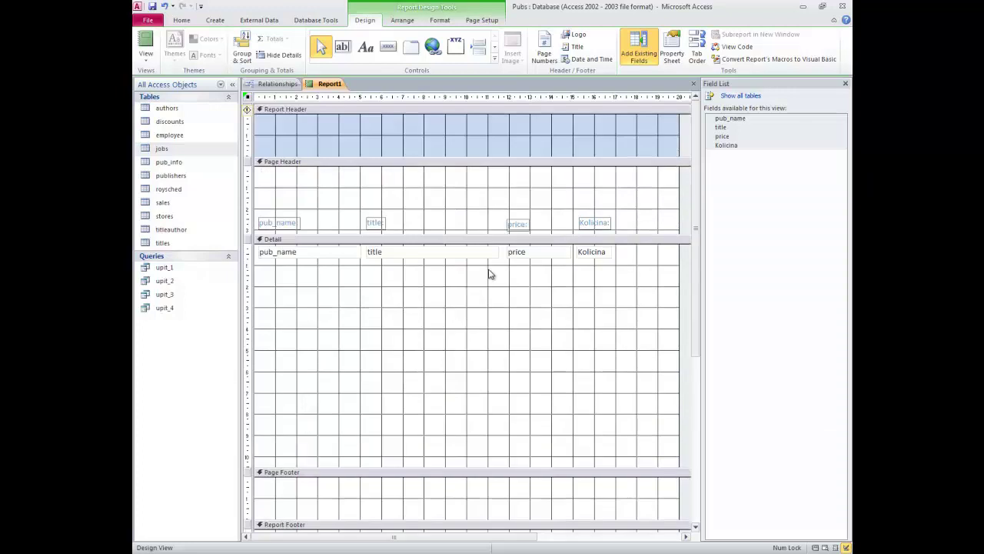
drag(418, 226, 687, 208)
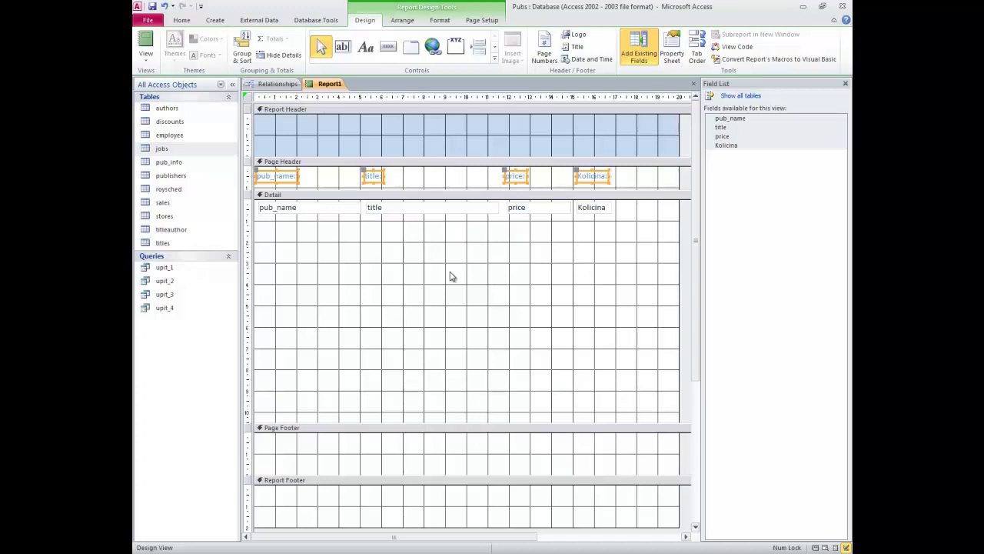
Insert a label reading "Izvještaj - prodaja knjiga" in the Report Header
click(368, 49)
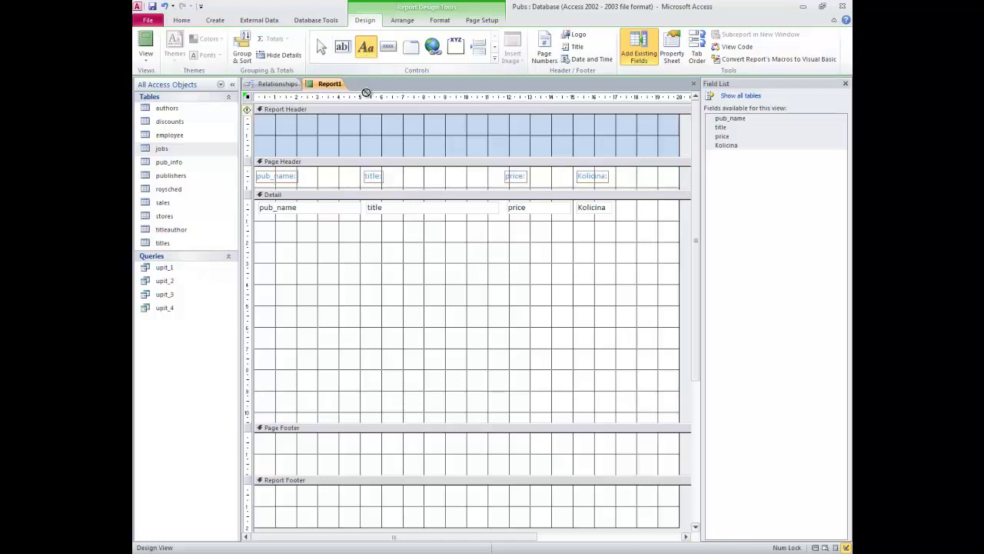
click(271, 129)
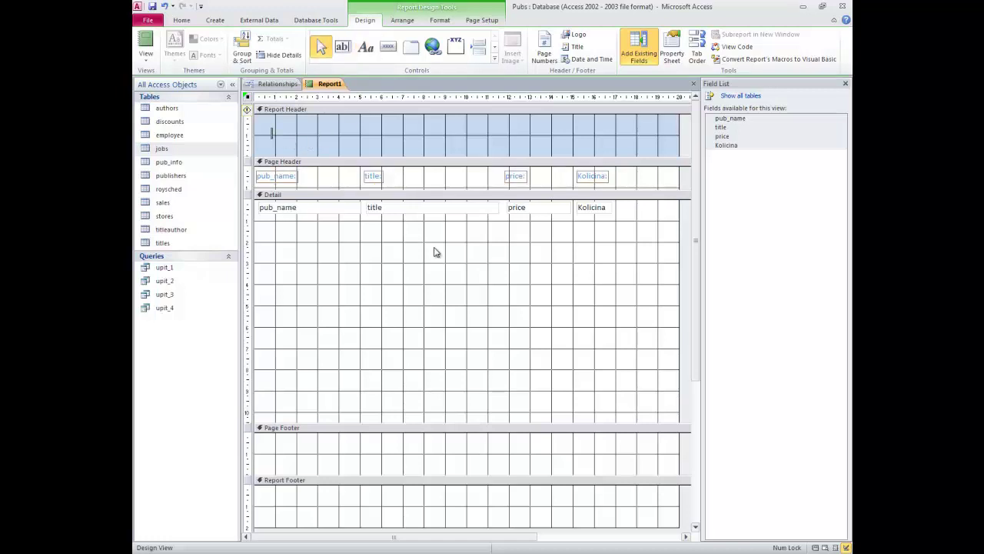
text(Izvještaj - prodaja knjiga)
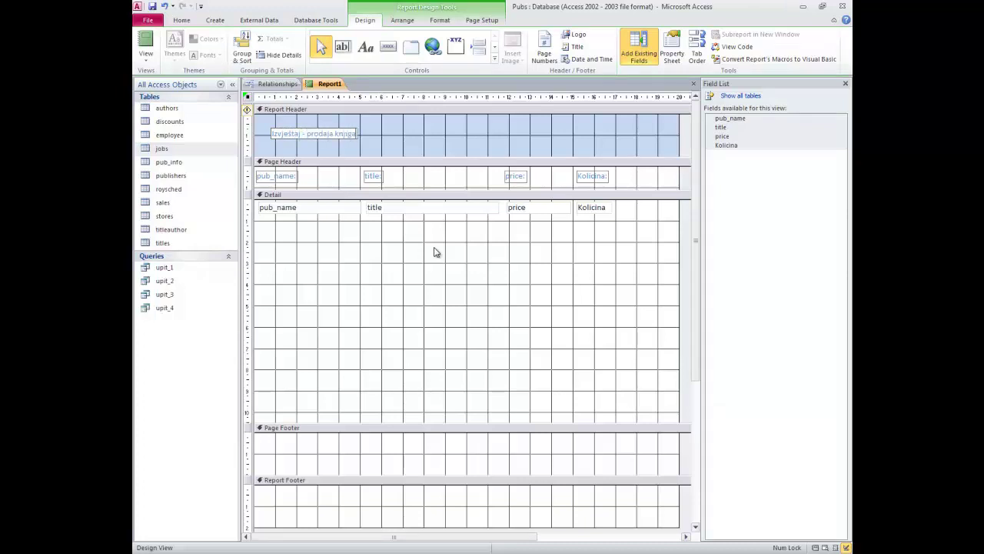
click(437, 287)
Format the title label as 22 pt bold and enlarge its box to fit the whole text
click(332, 132)
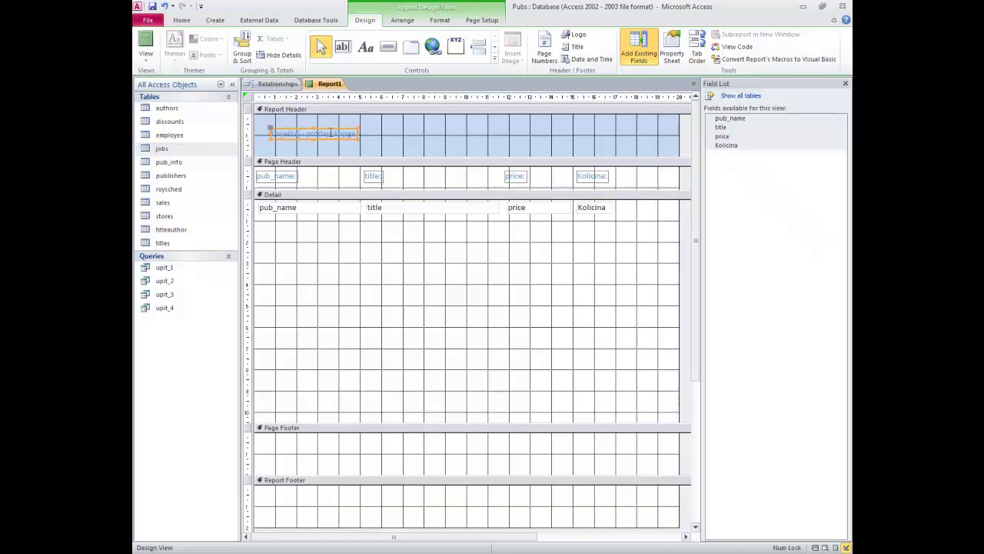
click(440, 20)
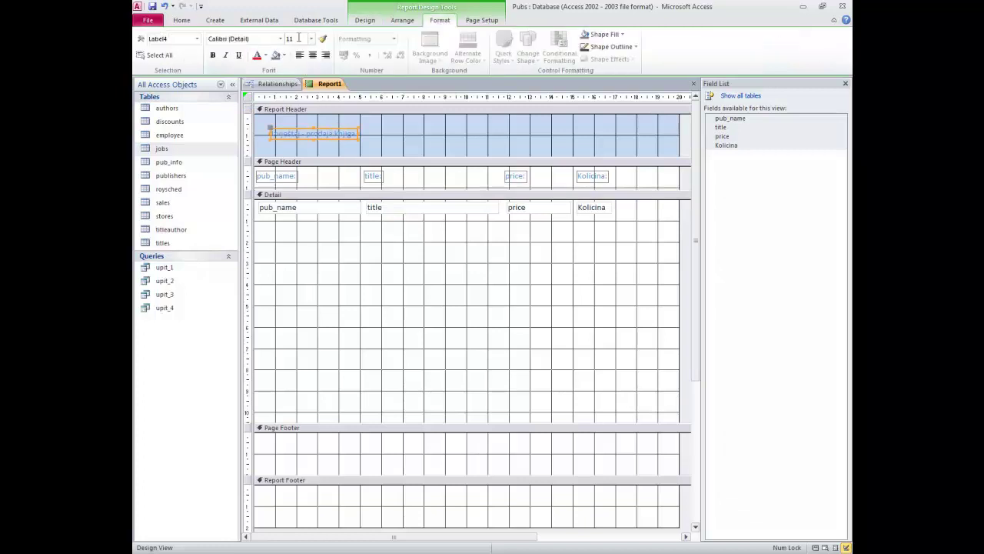
click(311, 39)
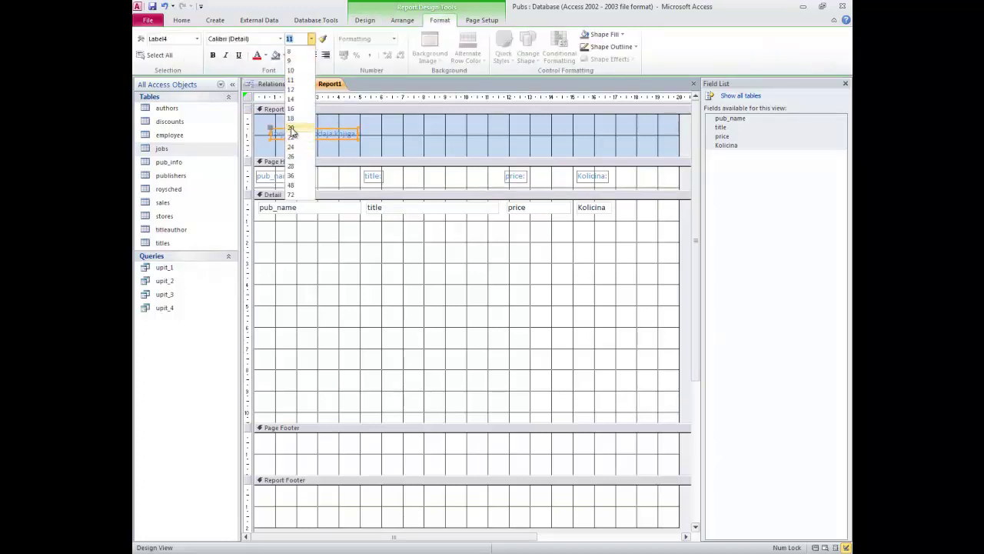
click(291, 138)
click(212, 55)
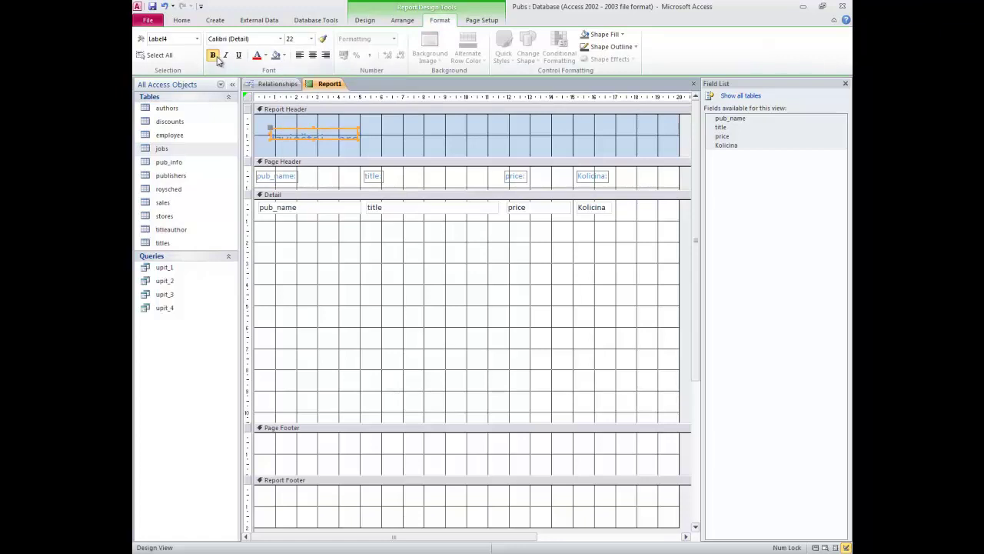
drag(359, 139, 518, 151)
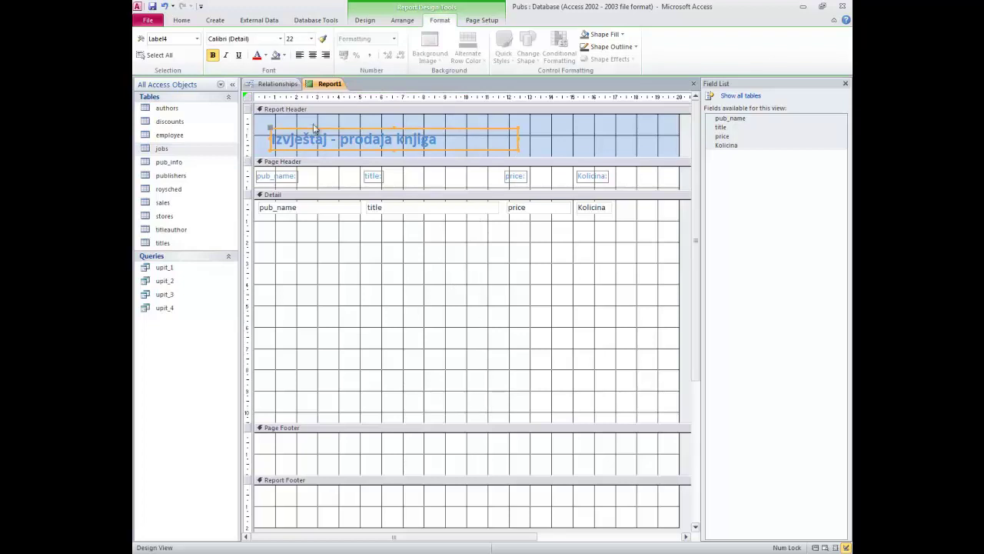
Shrink the Detail section to the height of its field row and collapse the Page Footer completely
click(420, 306)
drag(475, 422, 459, 218)
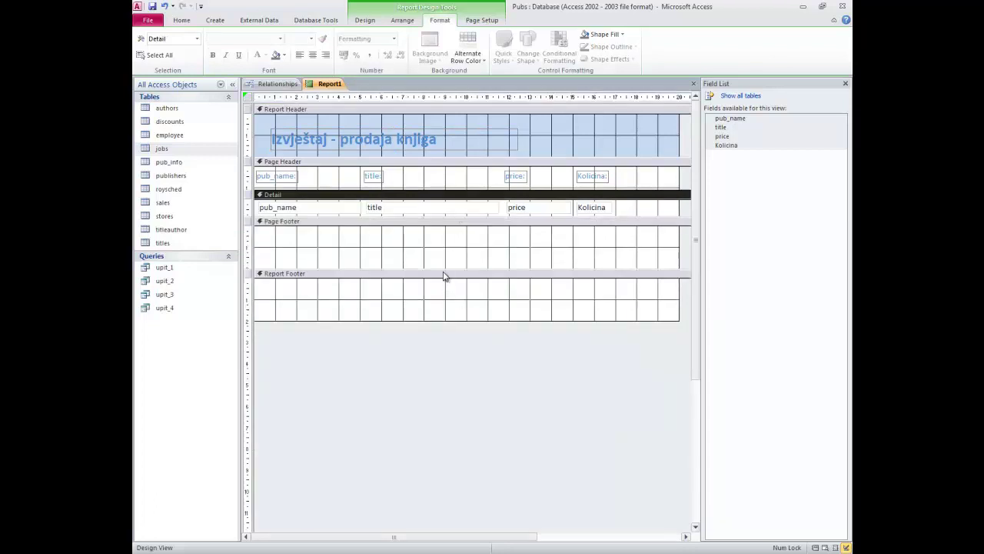
drag(444, 276, 440, 220)
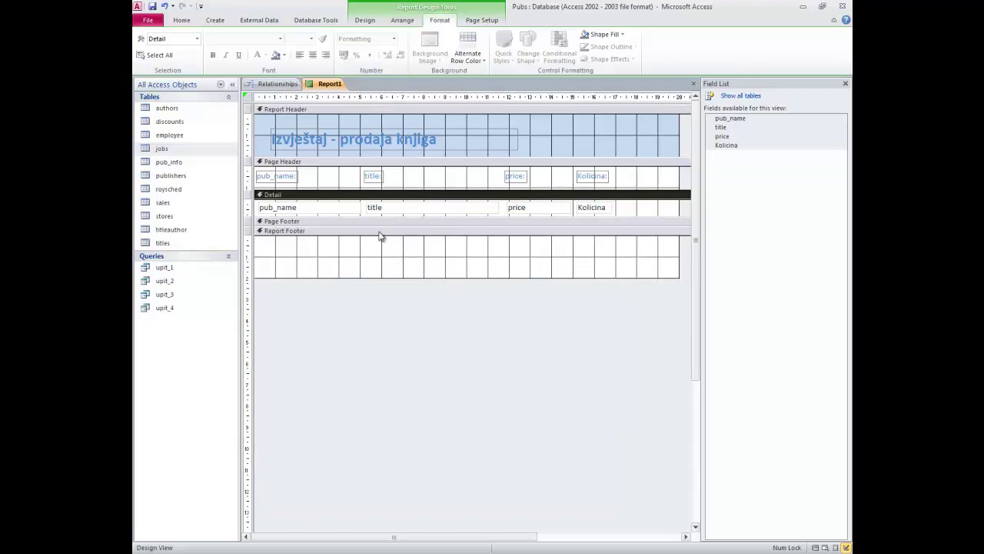
Display the report in Report View and examine the price and Kolicina values of the first book
click(185, 22)
click(148, 42)
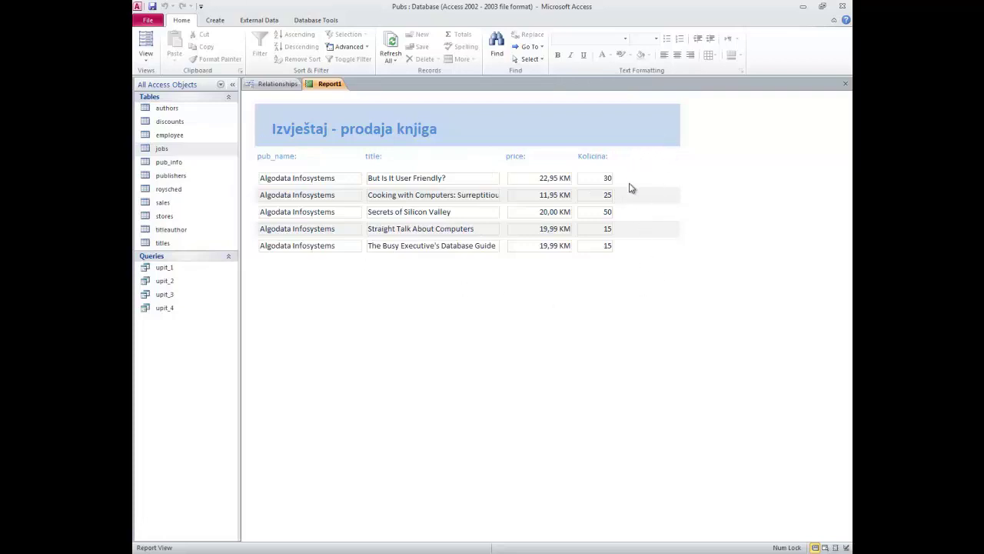
click(527, 180)
double_click(608, 177)
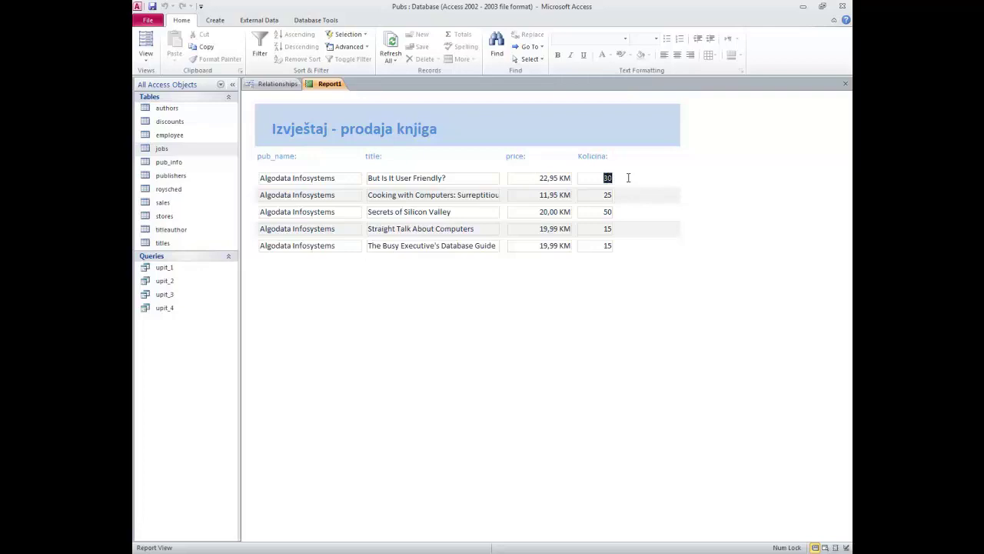
Return the report to Design View, widen it slightly, and insert a text box in the Detail section to the right of Kolicina
click(666, 181)
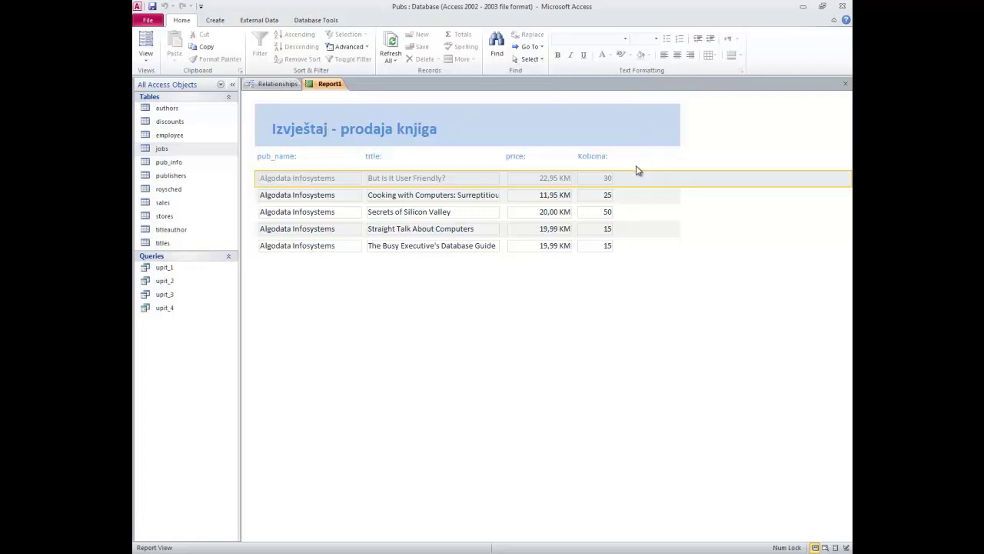
right_click(339, 83)
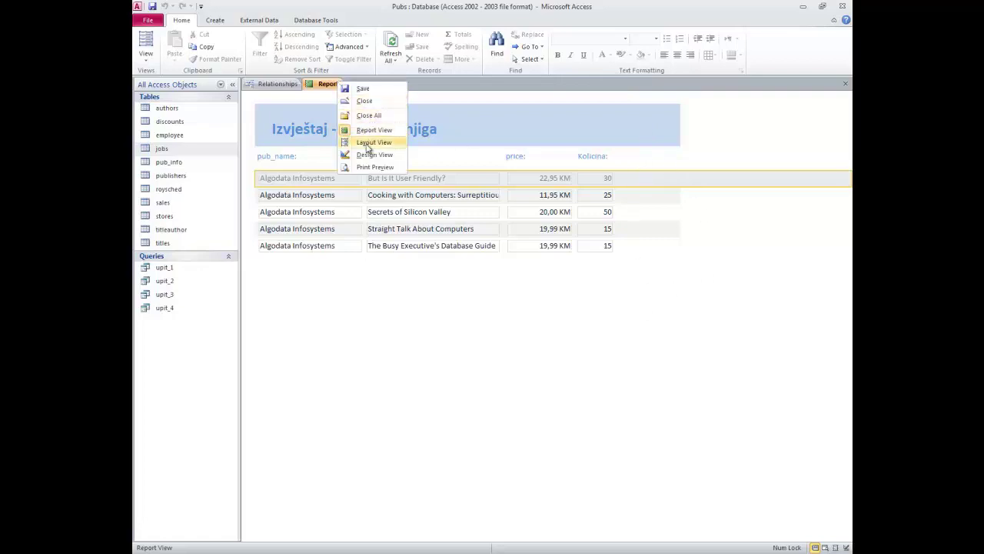
click(369, 157)
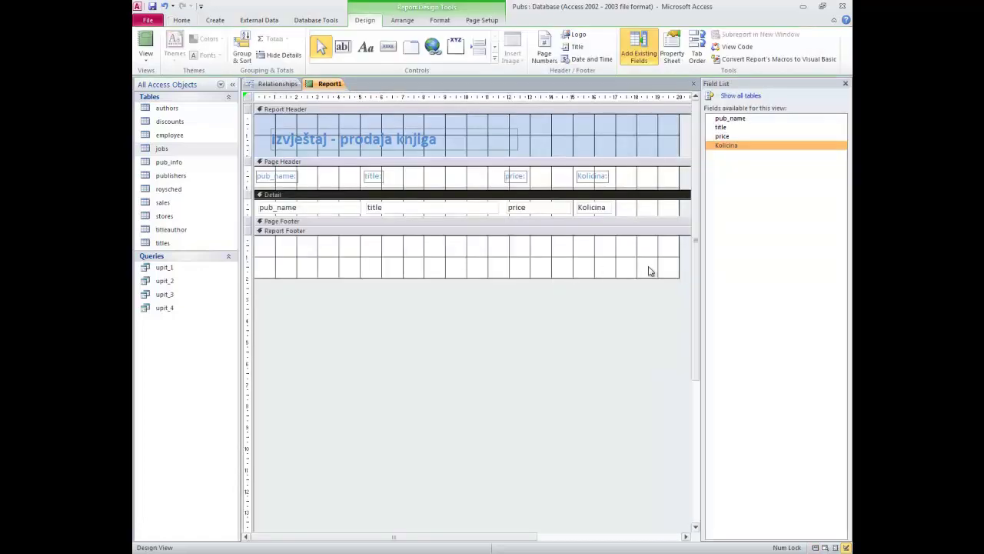
drag(679, 131, 682, 128)
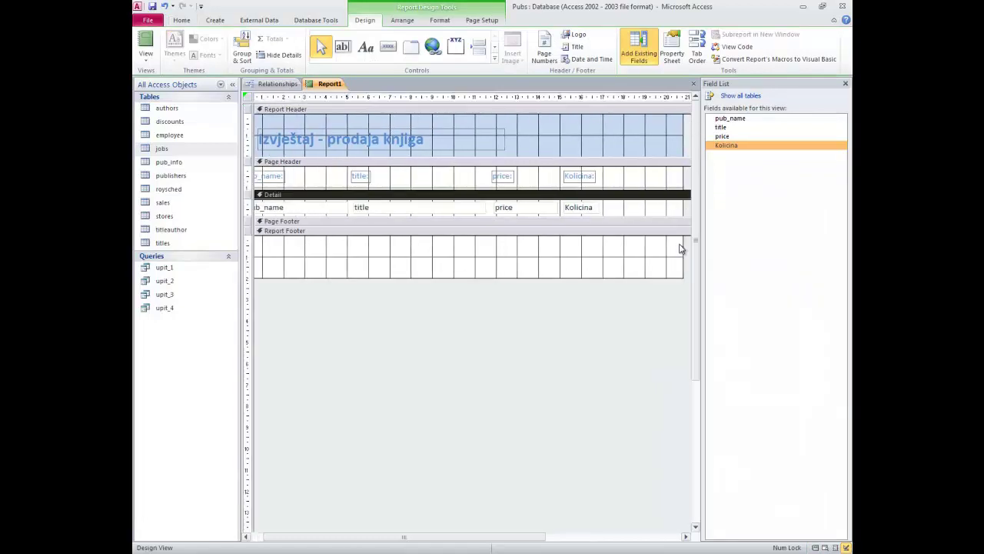
click(343, 47)
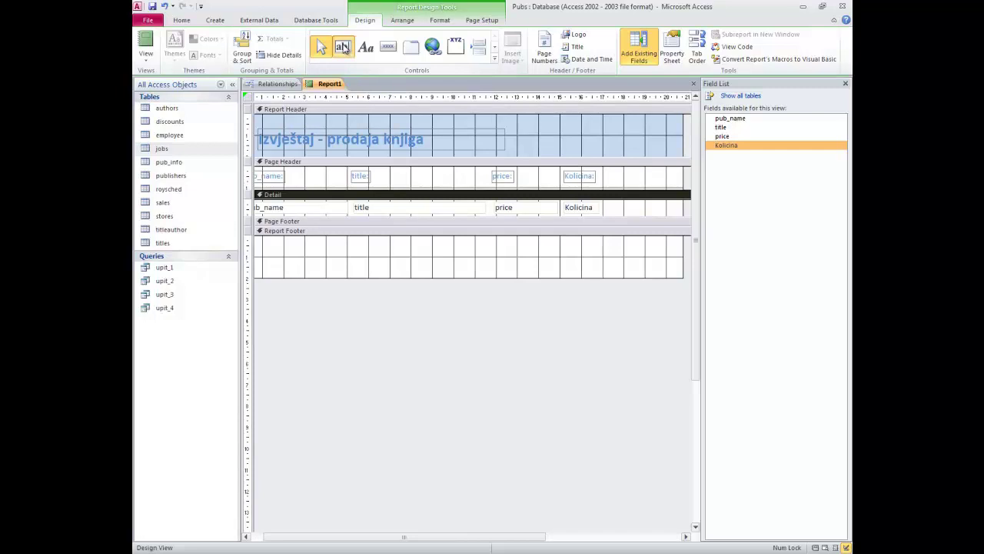
click(653, 207)
Transfer the new text box's label to the Page Header, place it right of the Kolicina heading, and caption it "Iznos"
click(613, 216)
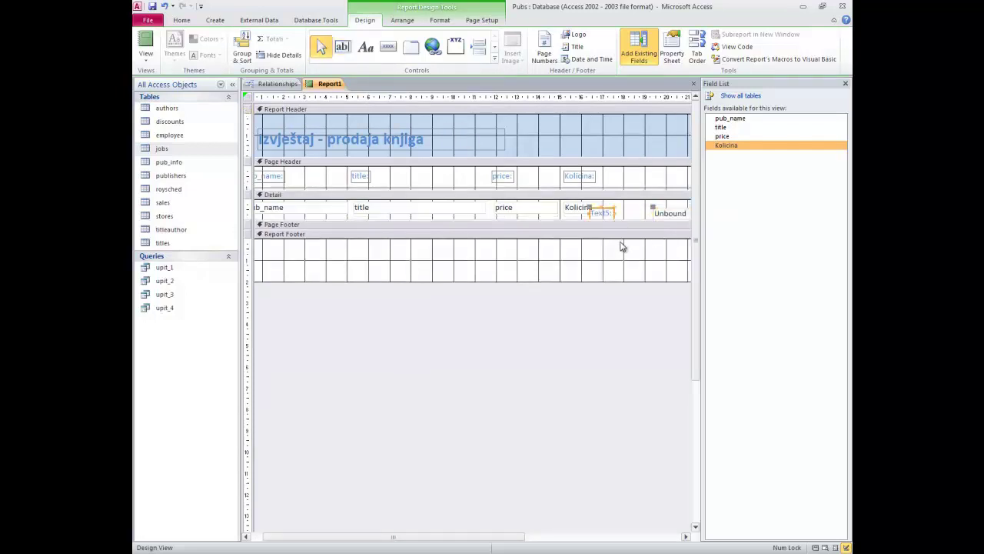
key(Delete)
click(629, 182)
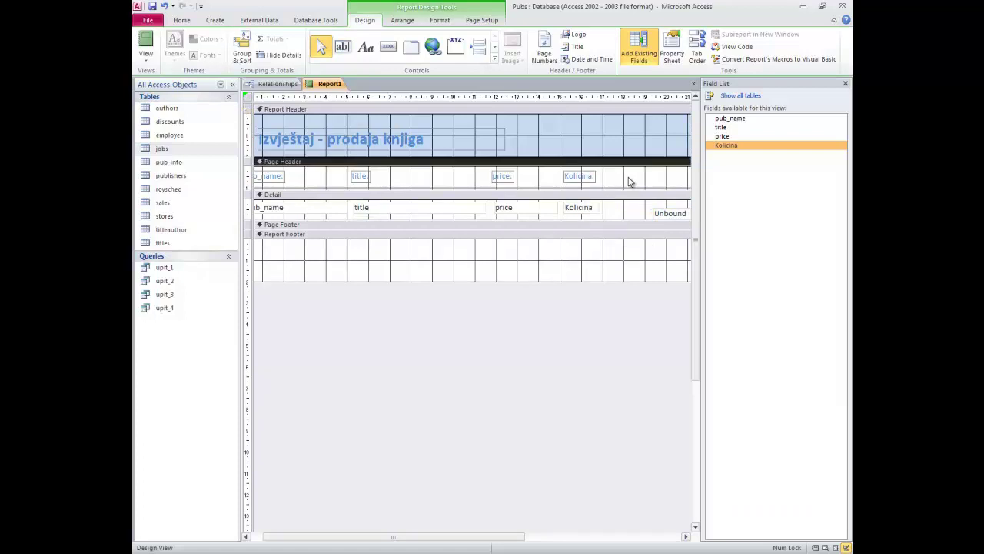
click(263, 176)
drag(263, 175, 656, 182)
double_click(642, 177)
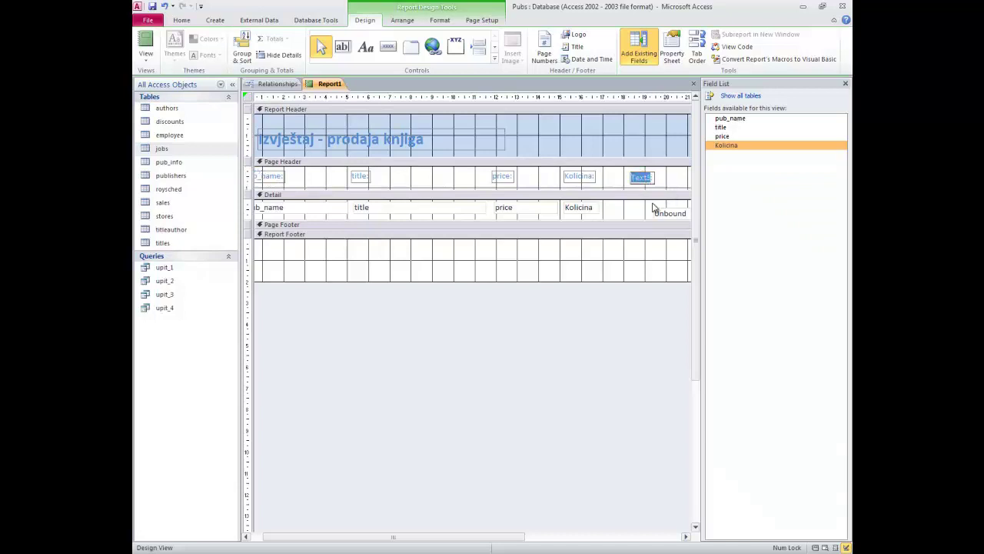
key(BackSpace)
click(645, 215)
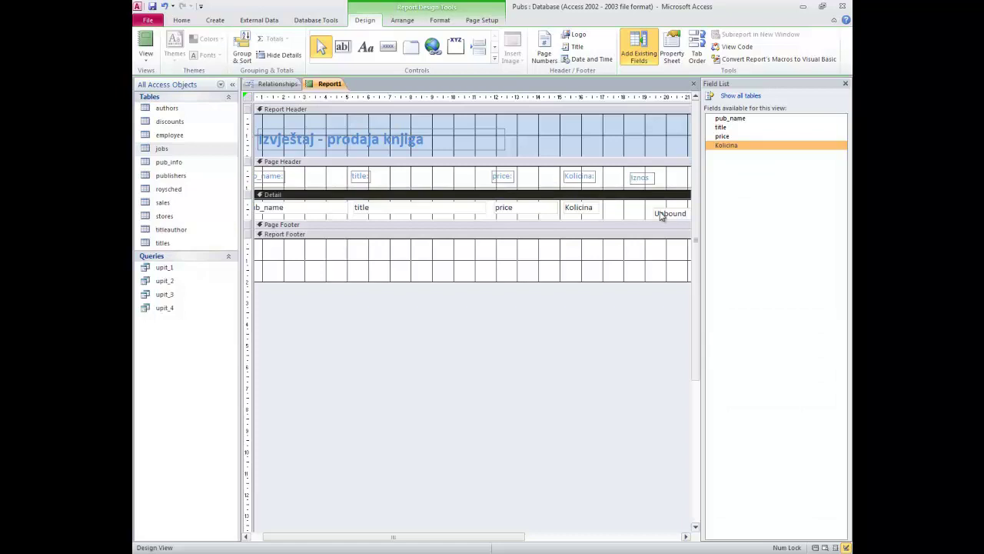
Align the unbound text box beside Kolicina in the Detail row and set its expression to =price*Kolicina
click(650, 214)
drag(644, 211, 619, 207)
click(659, 206)
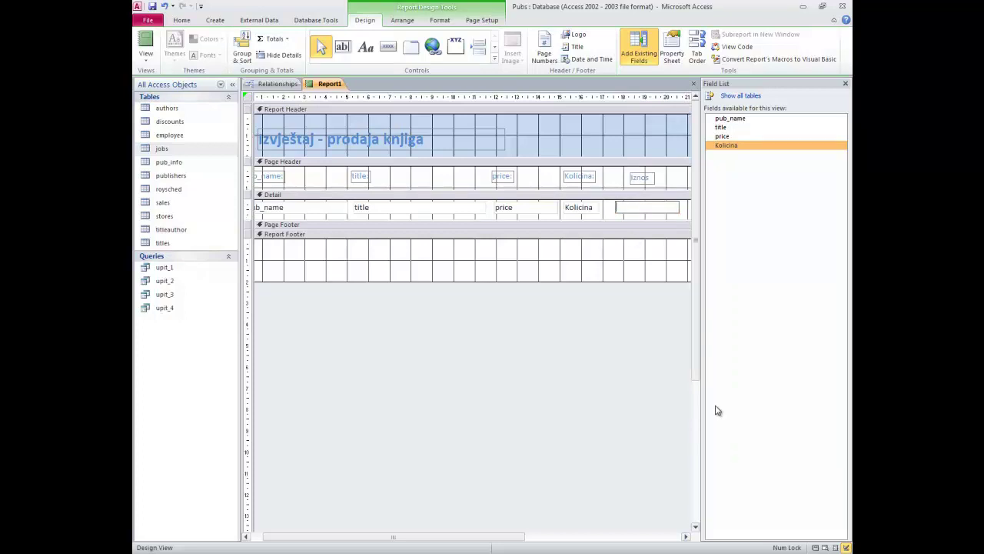
click(632, 208)
text(=price*Kolicina)
click(635, 254)
Display the report in Report View and check the first book's Iznos value against its price and Kolicina
click(146, 46)
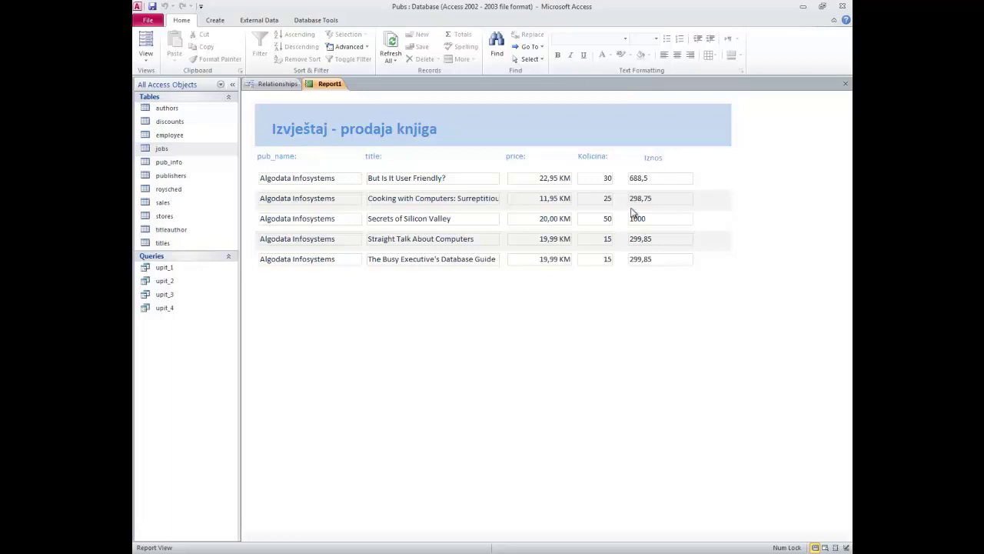
drag(531, 176, 576, 179)
click(528, 174)
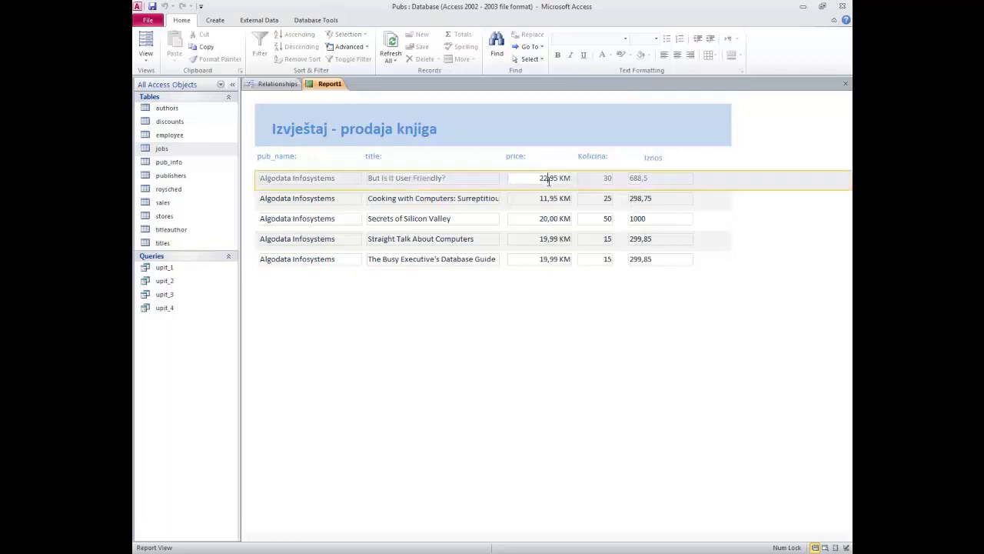
click(637, 177)
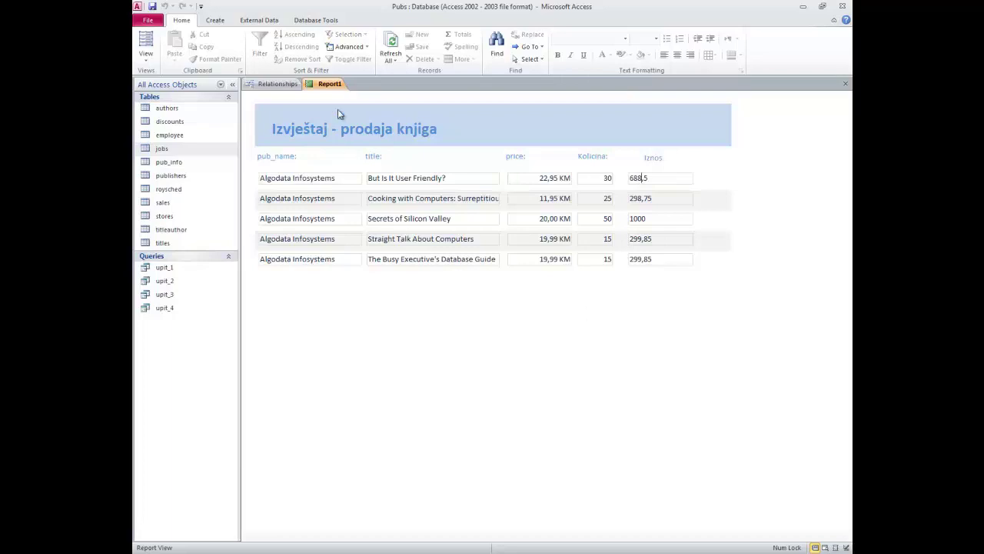
Return the report to Design View and close the Field List
right_click(329, 84)
click(362, 159)
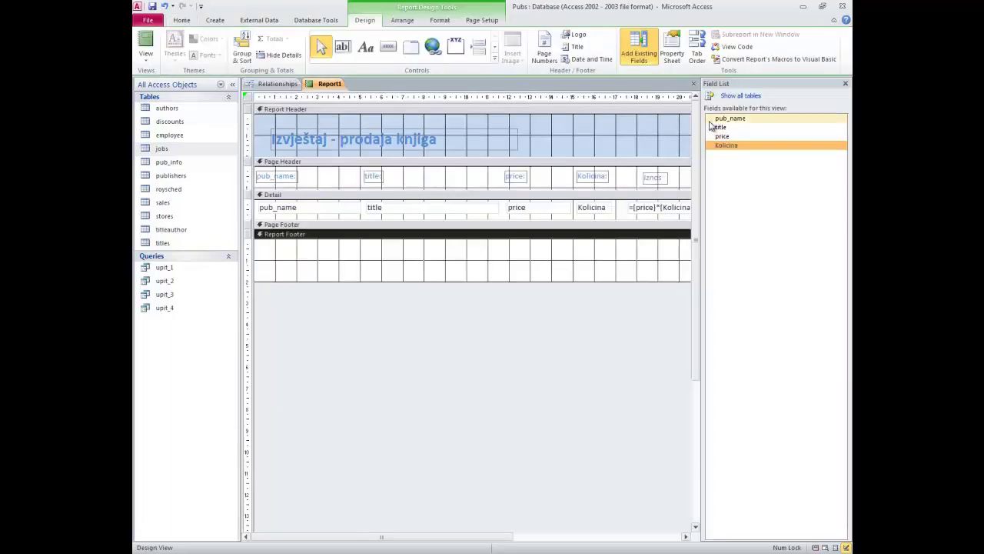
click(847, 85)
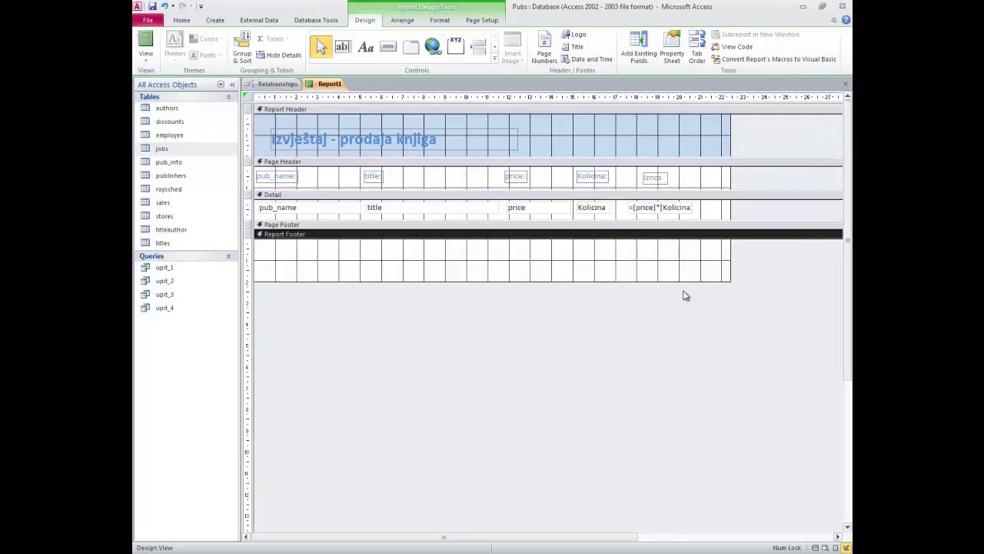
Display the report in Report View, then examine task 5's sample report in the Word document and return to Access
click(146, 46)
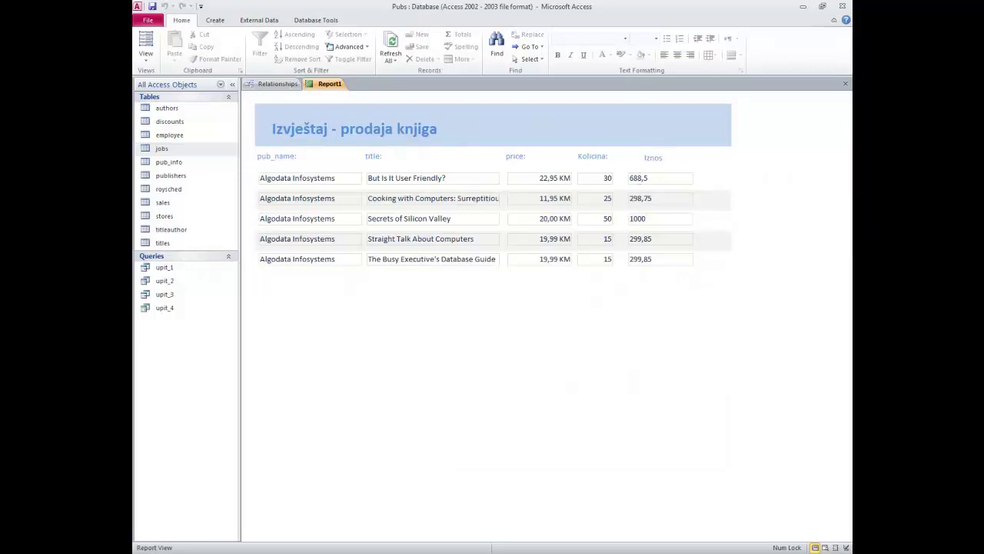
key(alt+Tab)
scroll(676, 380, down, 1)
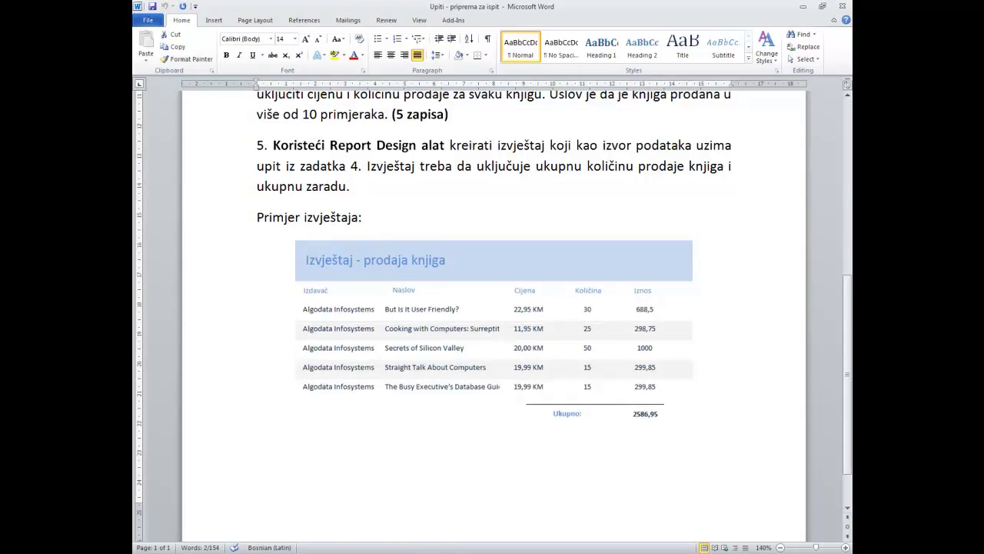
key(alt+Tab)
In Design View, draw a horizontal line about 7 cm long near the upper edge of the Report Footer, ending at its far edge
right_click(327, 84)
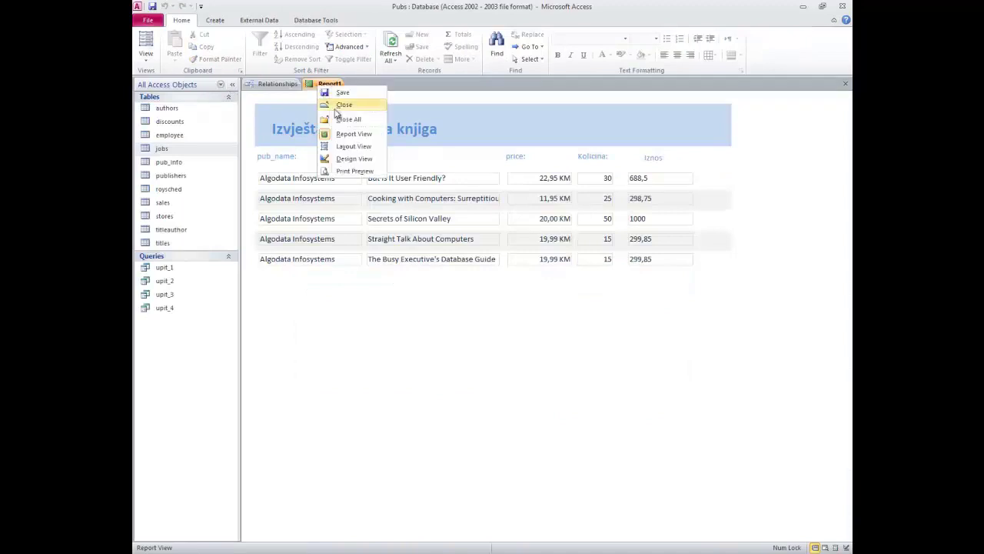
click(352, 158)
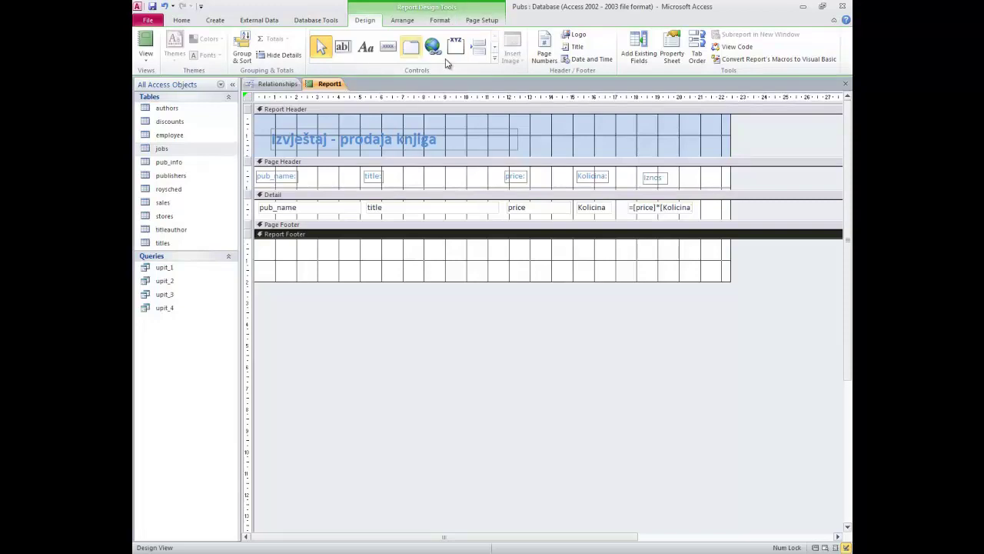
click(494, 47)
click(366, 47)
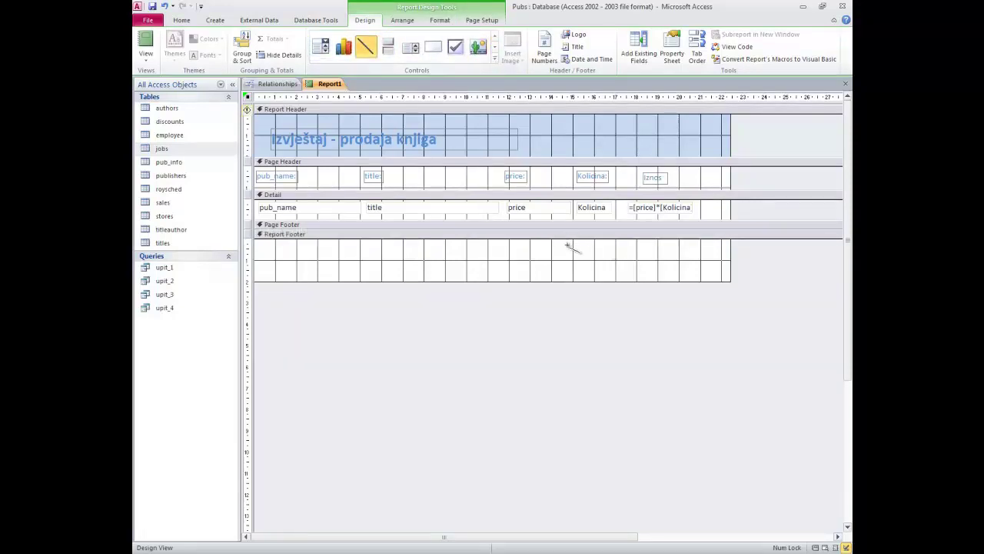
drag(573, 243, 728, 243)
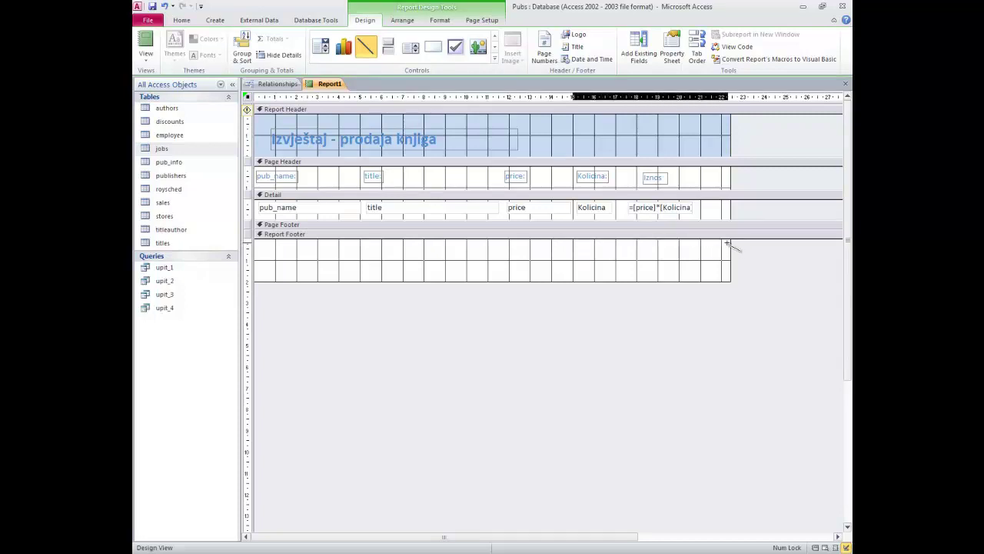
click(669, 265)
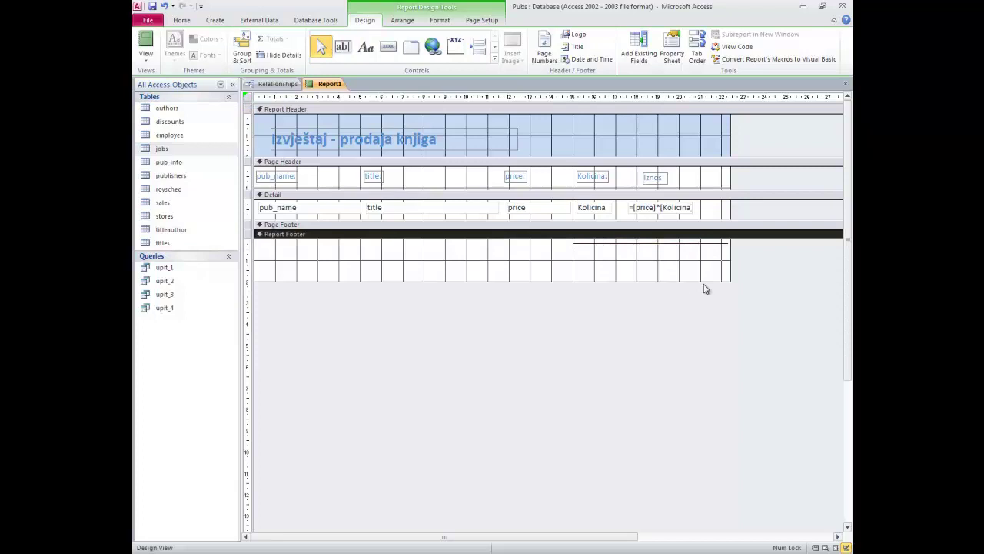
Insert a text box in the Report Footer just below the line, aligned under the price*Kolicina field
click(342, 47)
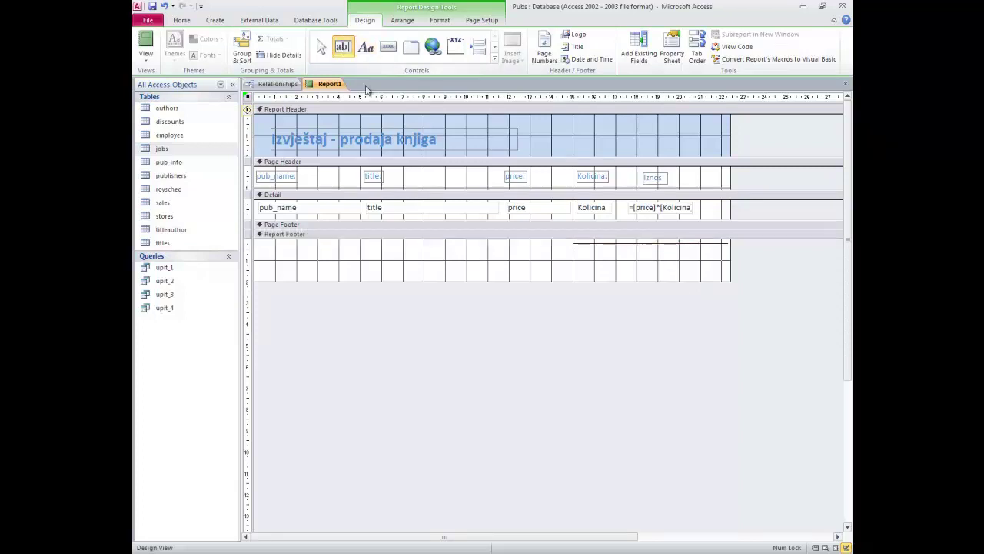
click(646, 254)
drag(648, 254, 631, 248)
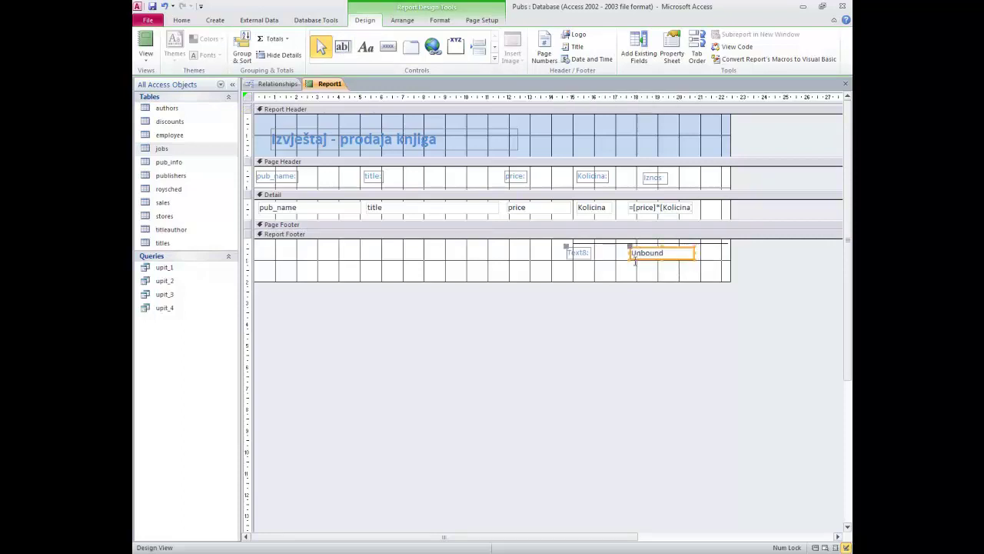
Caption the footer text box's label "UKUPNO:" and close the Property Sheet
double_click(586, 252)
double_click(583, 252)
text(Uku)
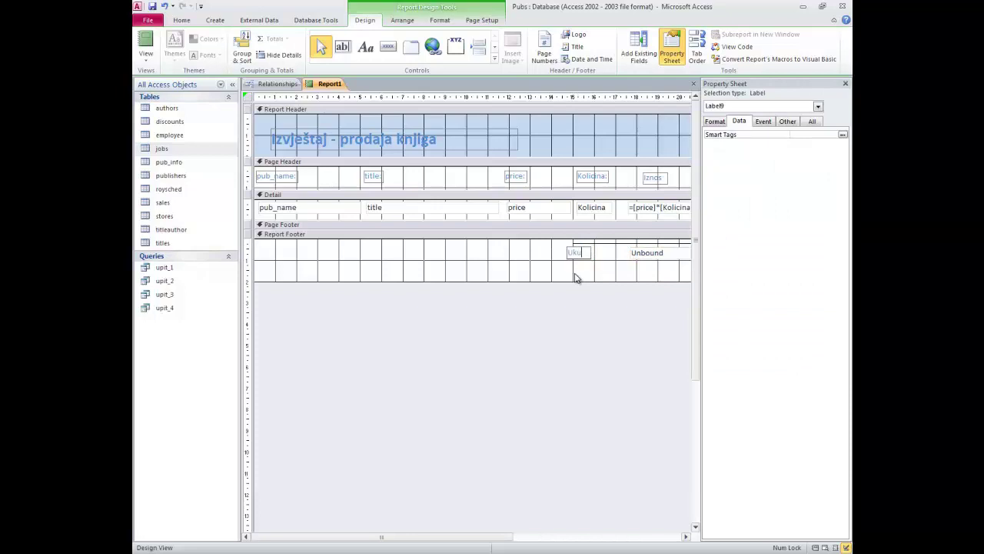
key(BackSpace)
text(KUPNO:)
click(635, 275)
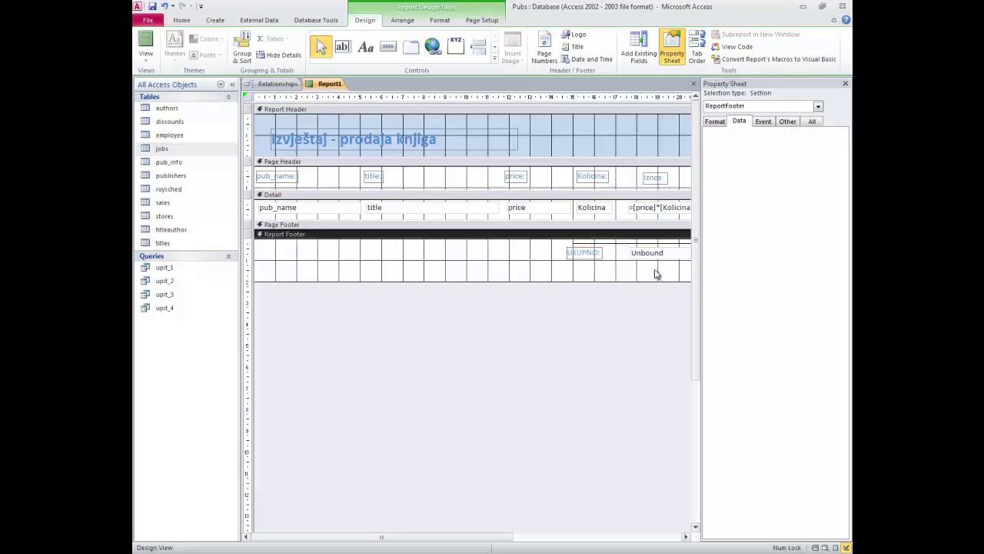
click(845, 84)
Set the footer text box to =Sum(price*Kolicina) and display the report in Report View
click(672, 256)
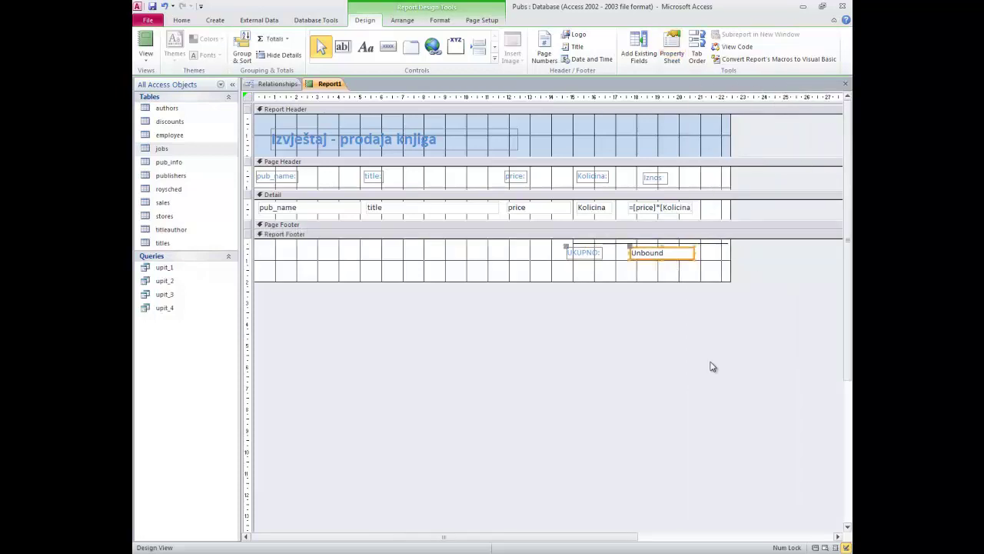
click(661, 253)
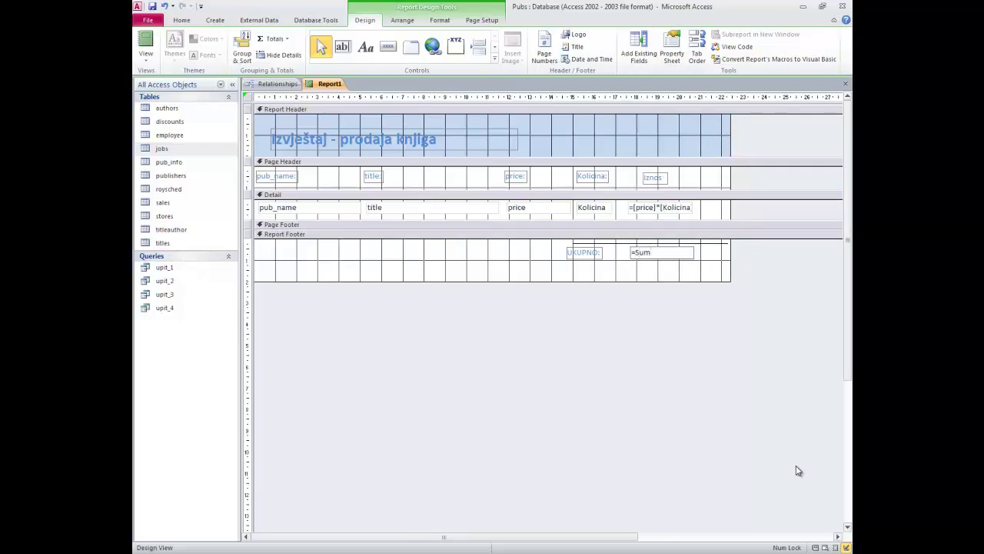
text(=Sum(p)
text(rice*Kolicina)
key(ctrl+period)
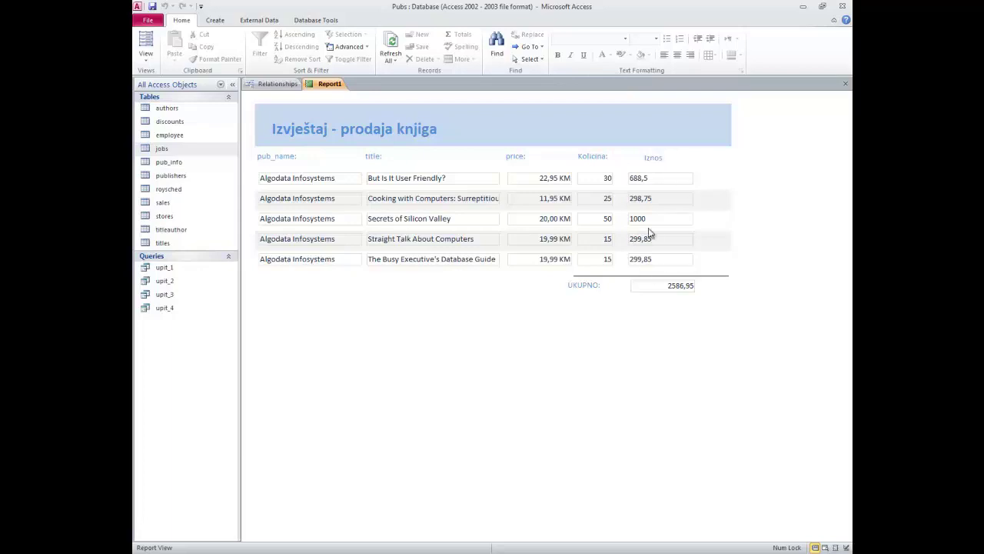
Save the report as "rpt_prodaja knjiga"
key(ctrl+s)
text(rpt_proda)
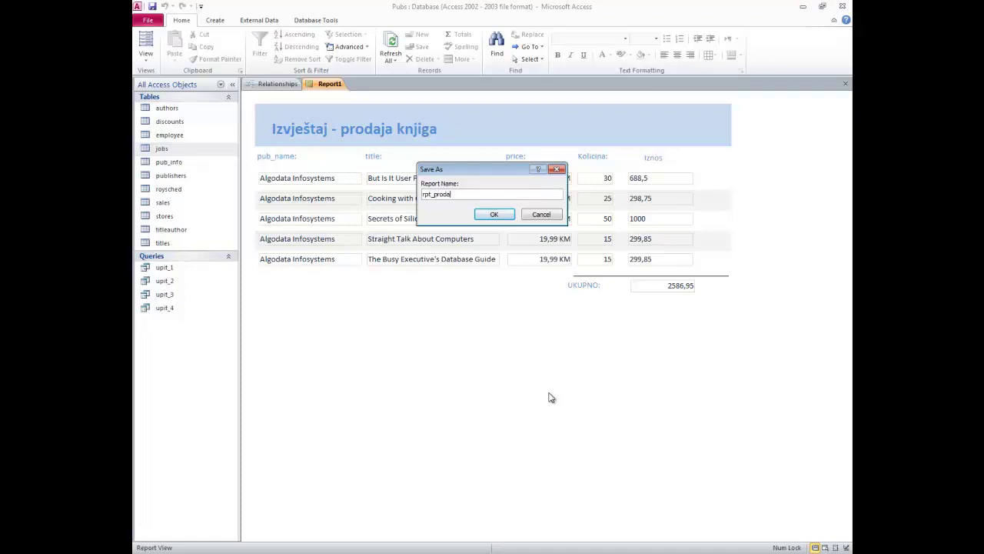
text(ja knjiga)
key(Return)
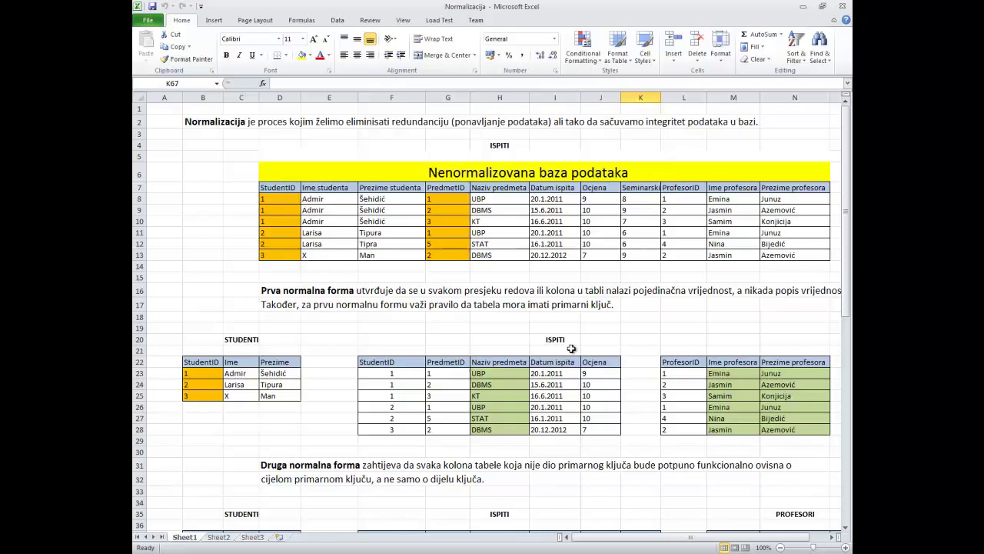
In the Excel workbook Normalizacija, examine the repeated student data in rows 8 to 10 of the "Nenormalizovana baza podataka" table
scroll(572, 349, right, 1)
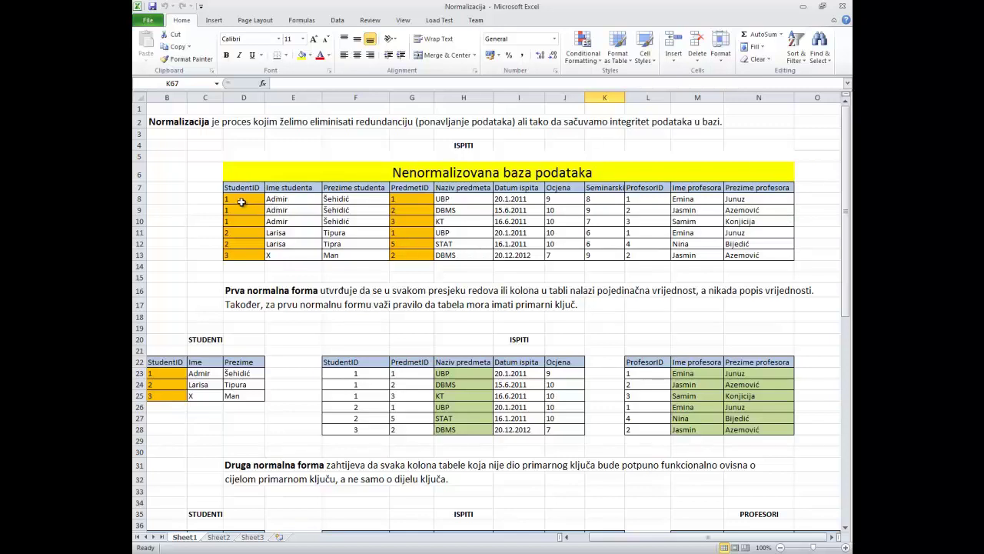
drag(230, 197, 612, 197)
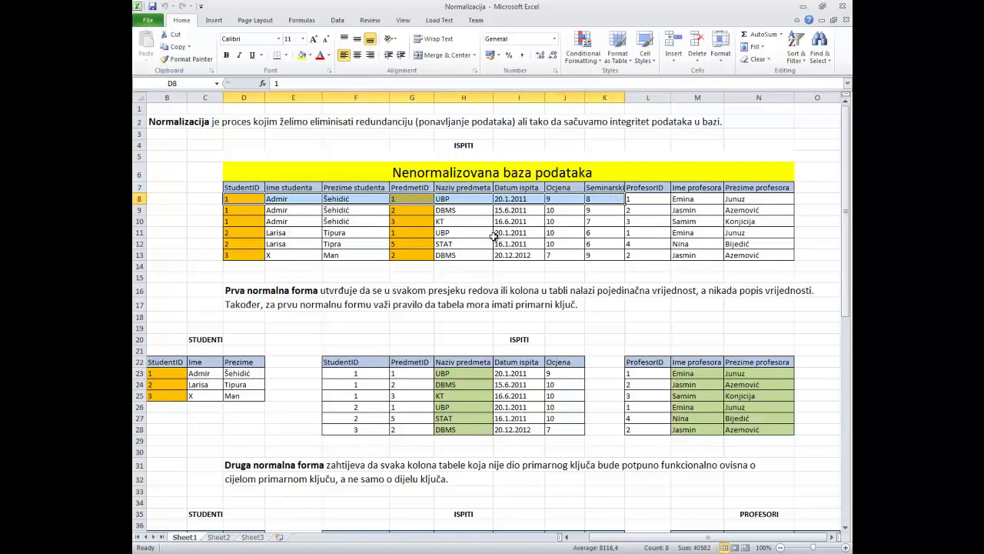
drag(249, 213, 566, 210)
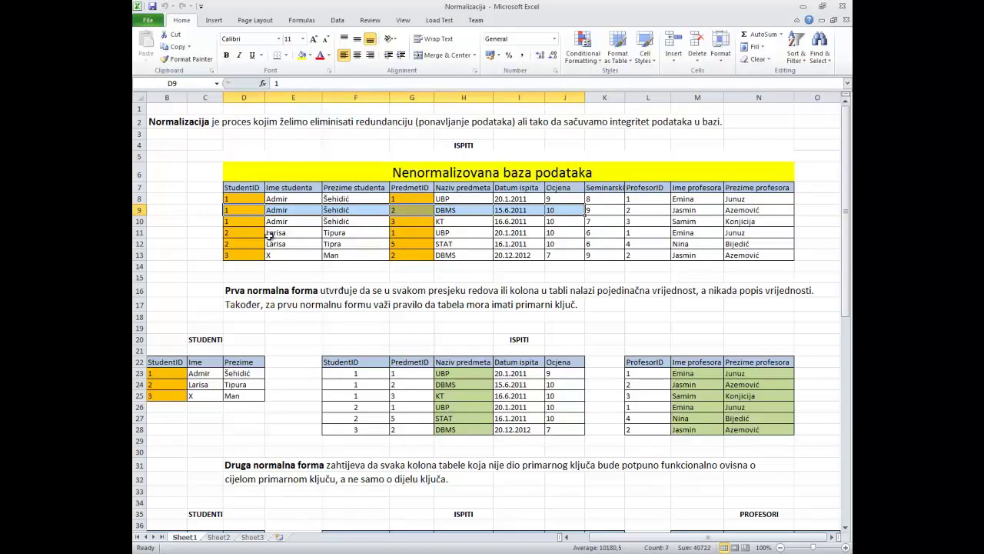
drag(243, 222, 325, 223)
drag(487, 224, 357, 233)
click(474, 224)
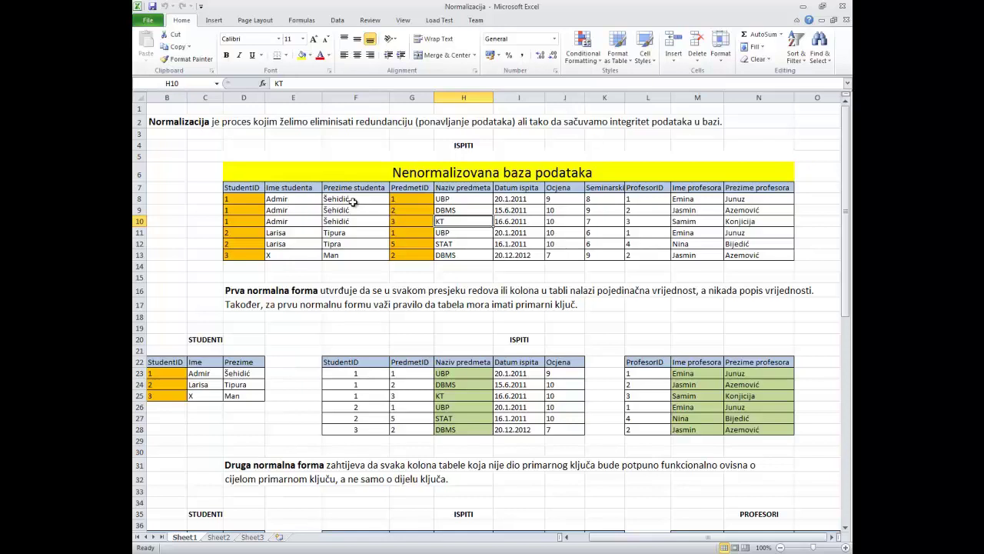
Replace the student surname in cell F8 of the unnormalized table with "ačsdlkfasčlkj"
double_click(357, 200)
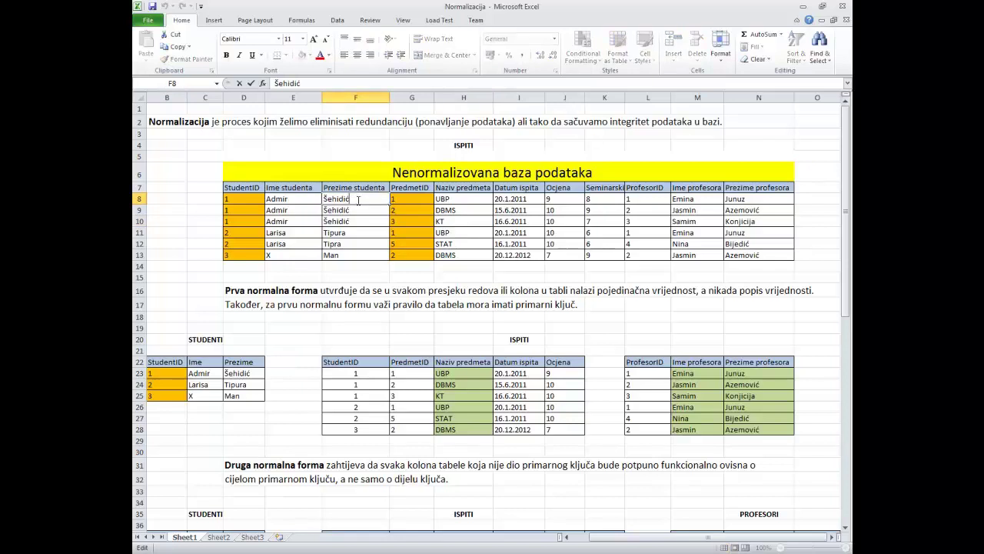
key(BackSpace)
key(BackSpace)
key(BackSpace)
key(BackSpace)
key(BackSpace)
key(BackSpace)
key(BackSpace)
text(ačsdlkfasčlkj)
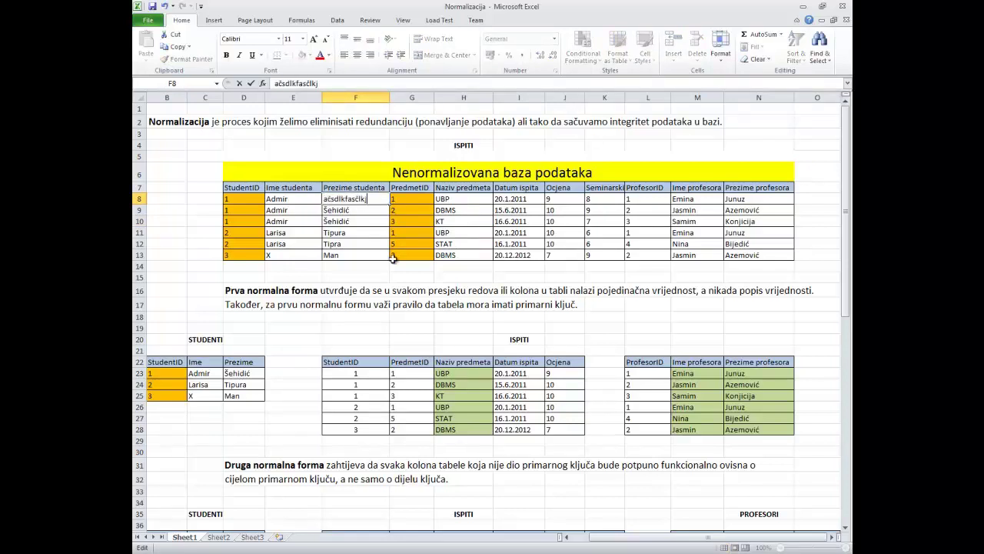
click(344, 213)
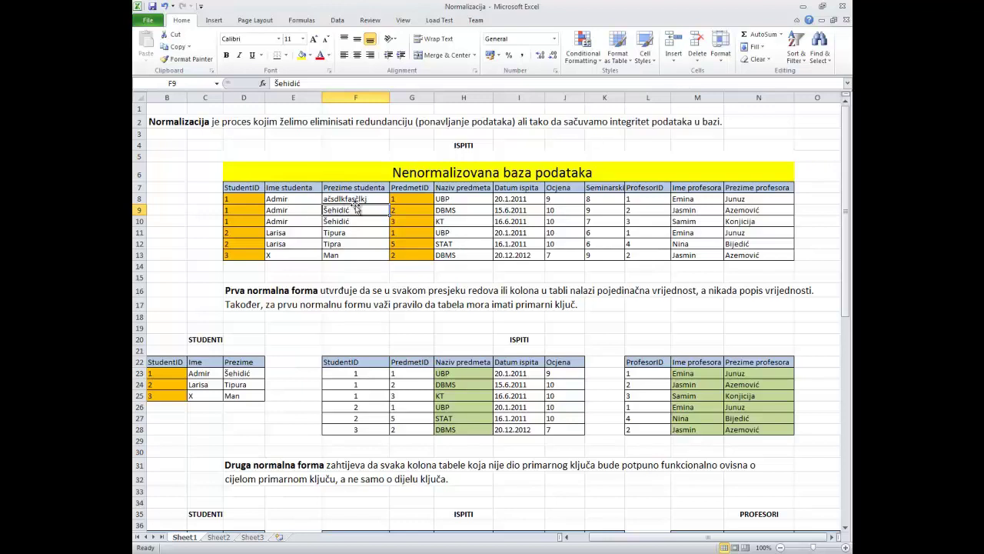
Try extending the subject name in cell H11 to "UBP; PR2" and discard the edit
click(462, 234)
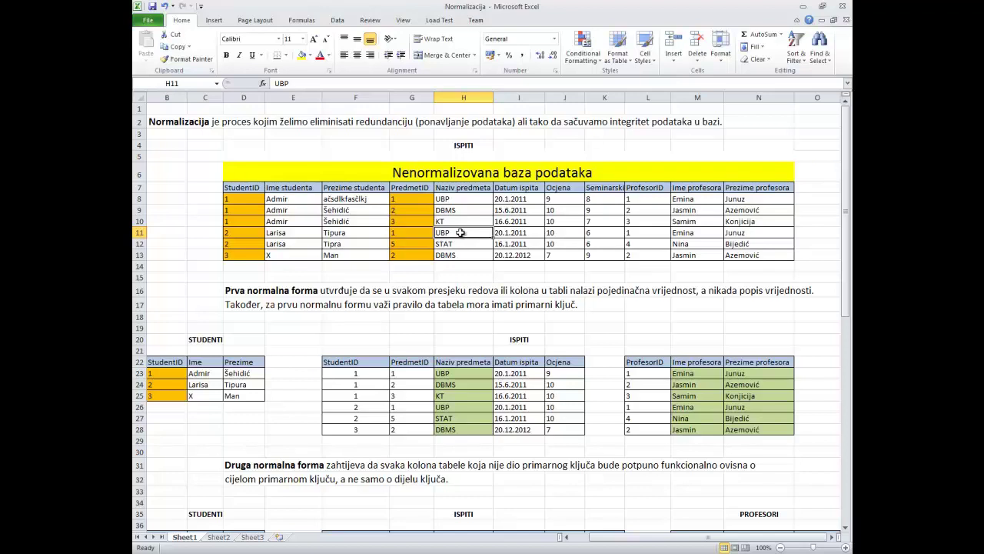
double_click(457, 233)
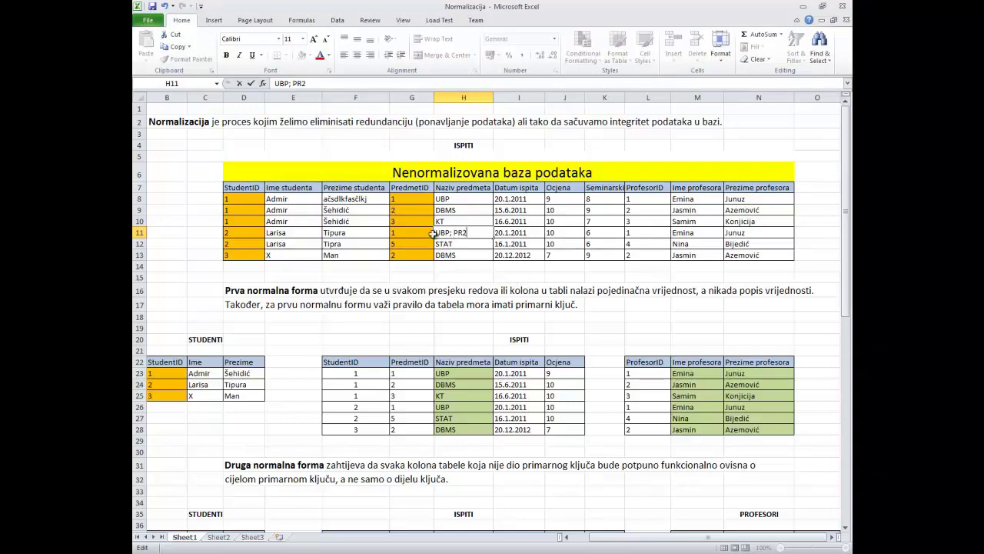
drag(474, 232, 454, 232)
key(Escape)
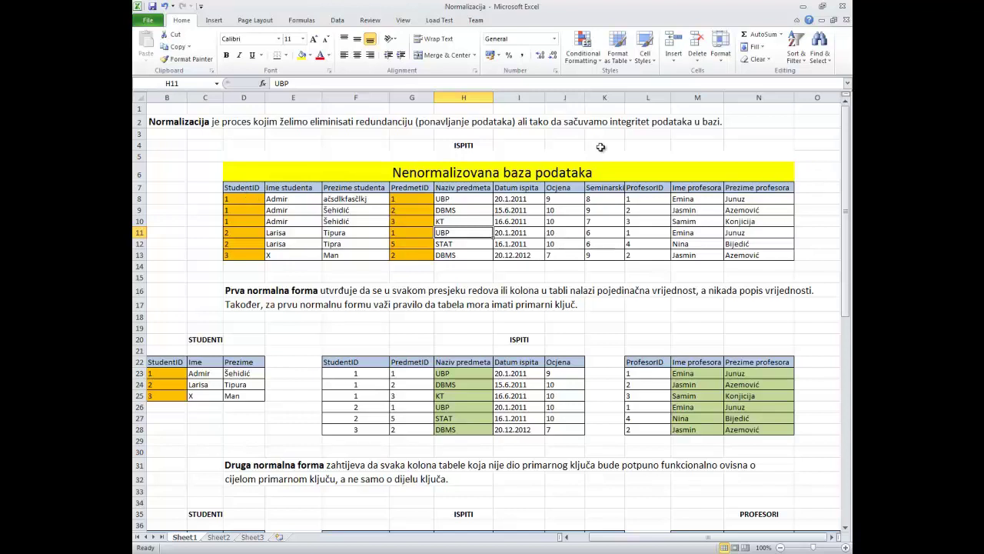
Examine the StudentID and PredmetID key columns against the non-key columns in the "Nenormalizovana baza podataka" table
drag(240, 202, 281, 250)
drag(421, 198, 421, 258)
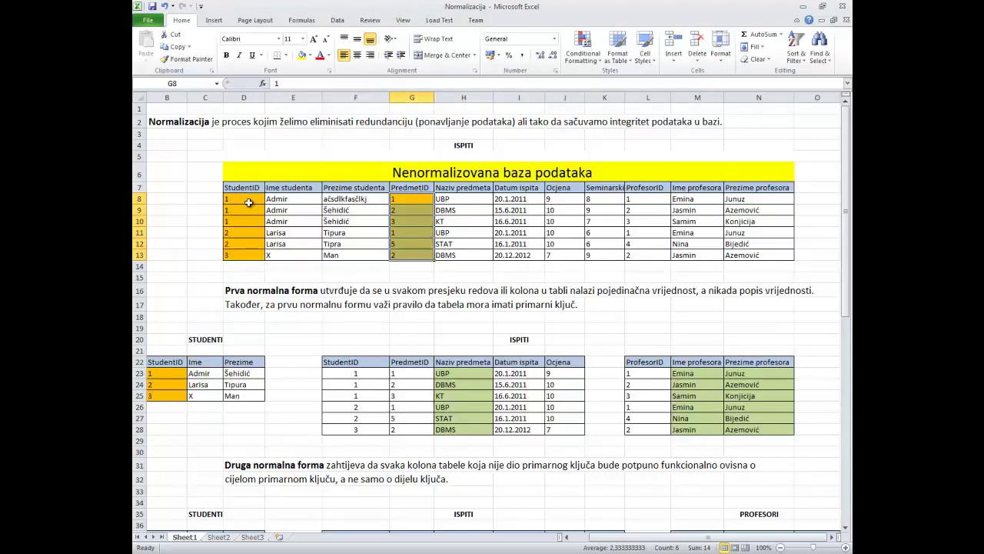
drag(244, 198, 247, 257)
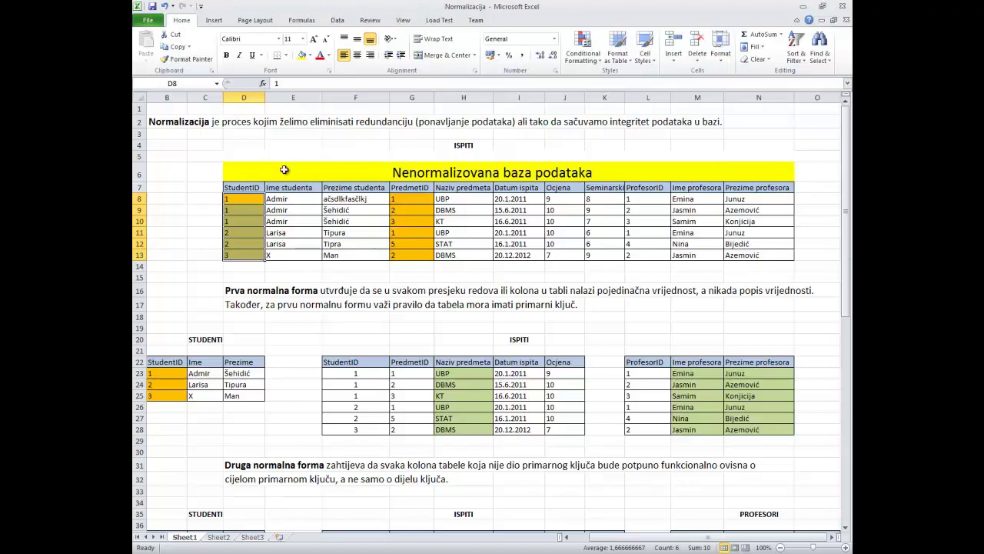
scroll(318, 193, down, 6)
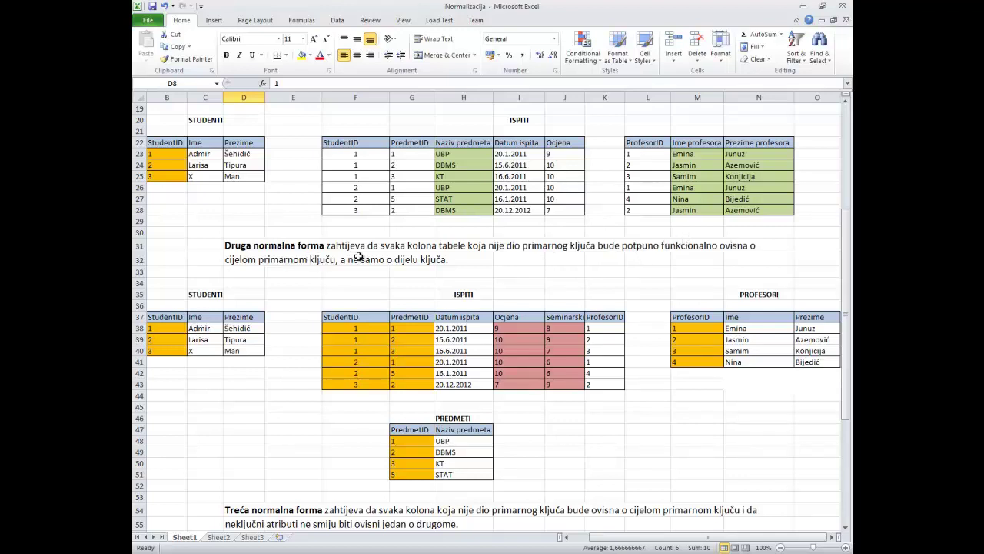
scroll(364, 260, up, 6)
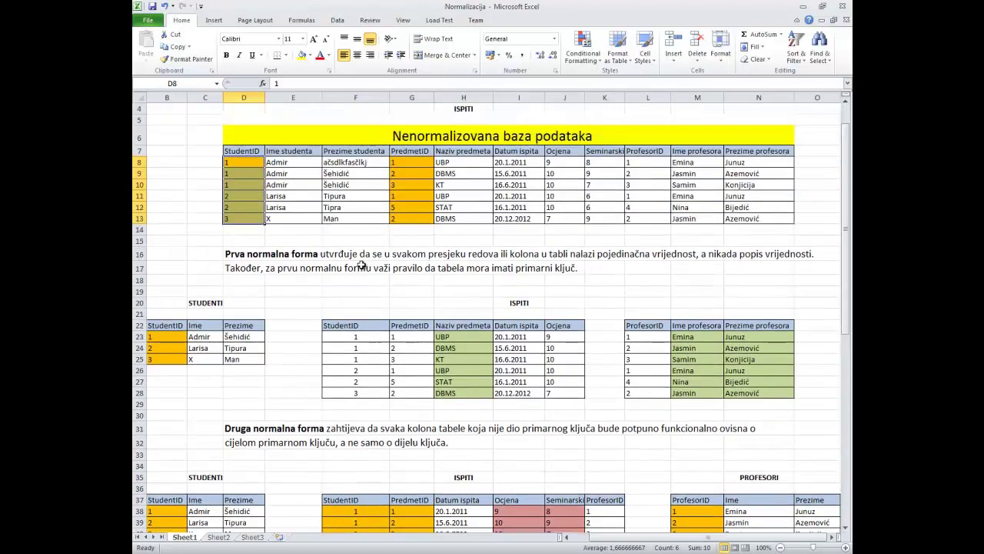
scroll(498, 195, down, 1)
click(311, 164)
drag(297, 152, 292, 205)
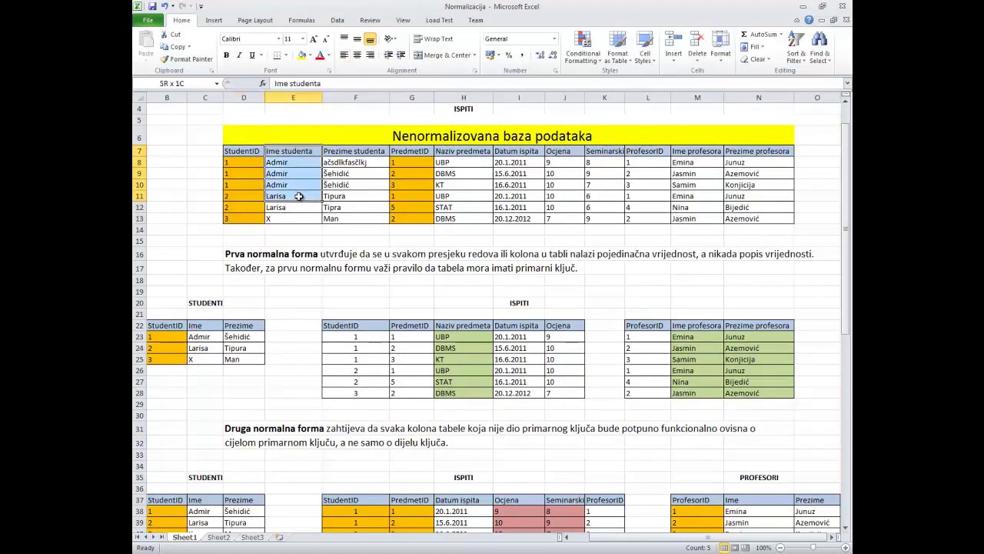
drag(354, 153, 358, 206)
drag(471, 151, 760, 209)
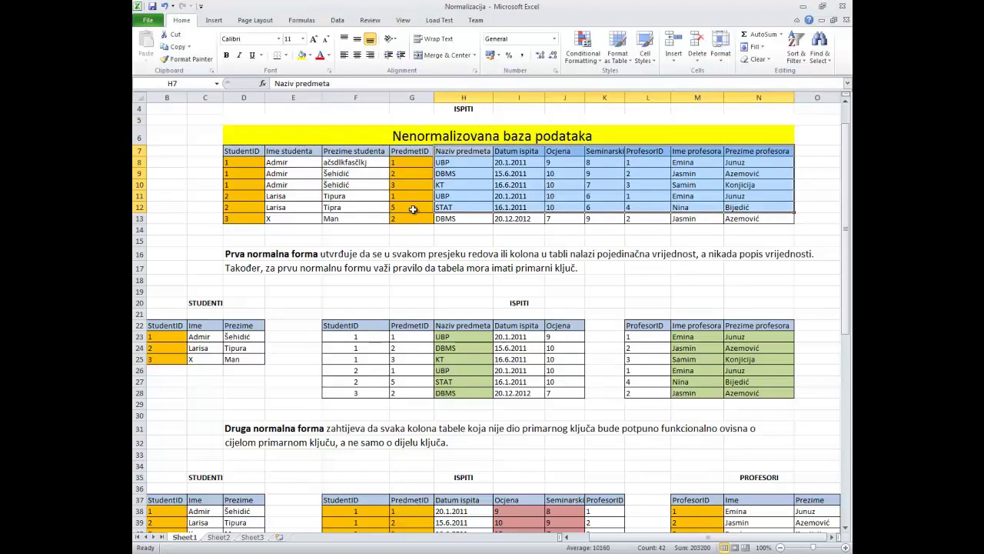
click(501, 229)
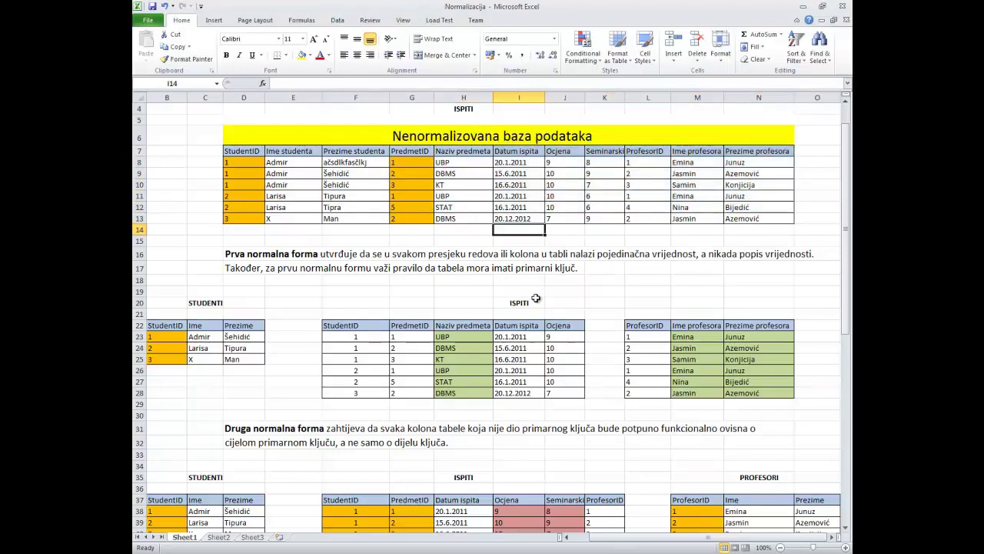
scroll(503, 284, down, 1)
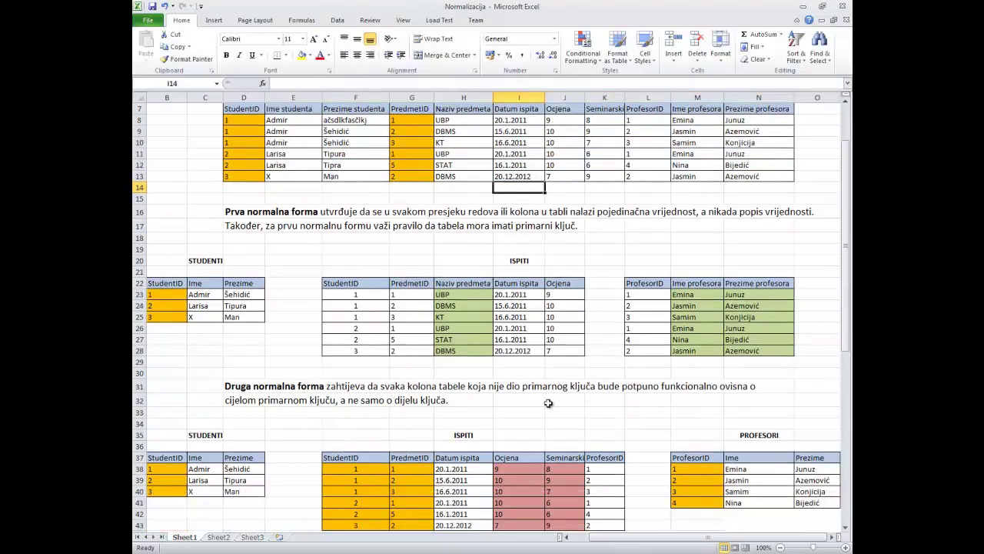
scroll(549, 403, up, 2)
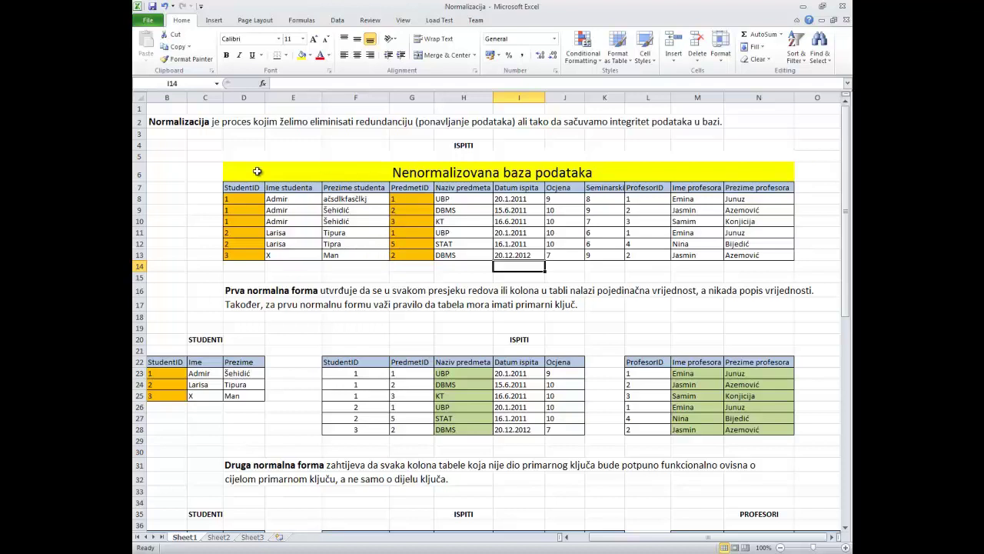
Compare the student name columns with StudentID and the Naziv predmeta column with PredmetID in the unnormalized table
drag(286, 199, 347, 259)
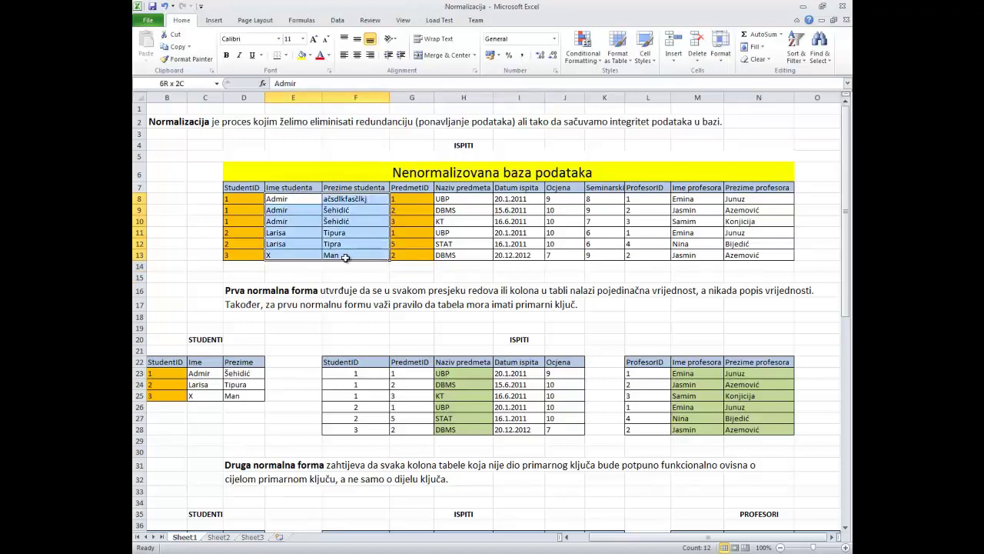
drag(245, 197, 247, 256)
click(324, 276)
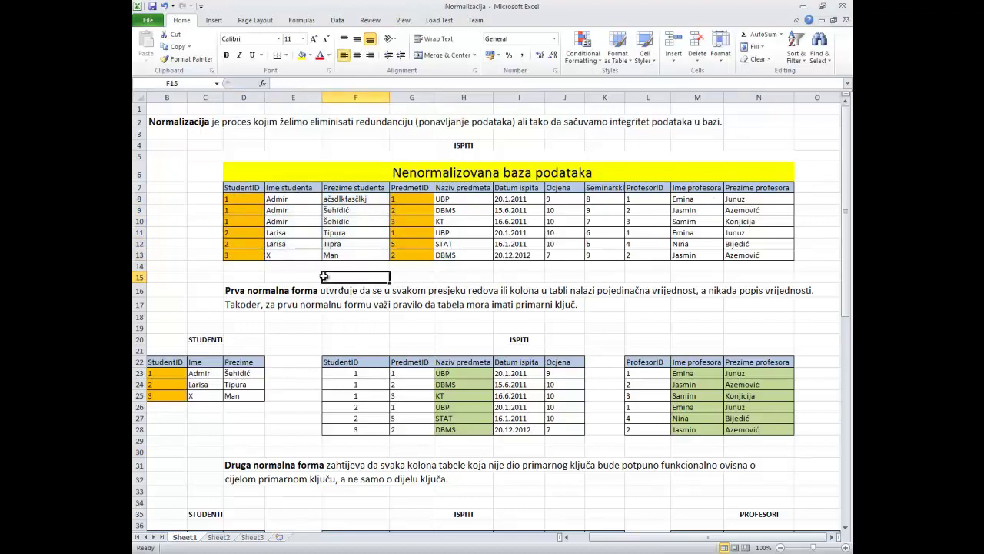
drag(292, 202, 353, 258)
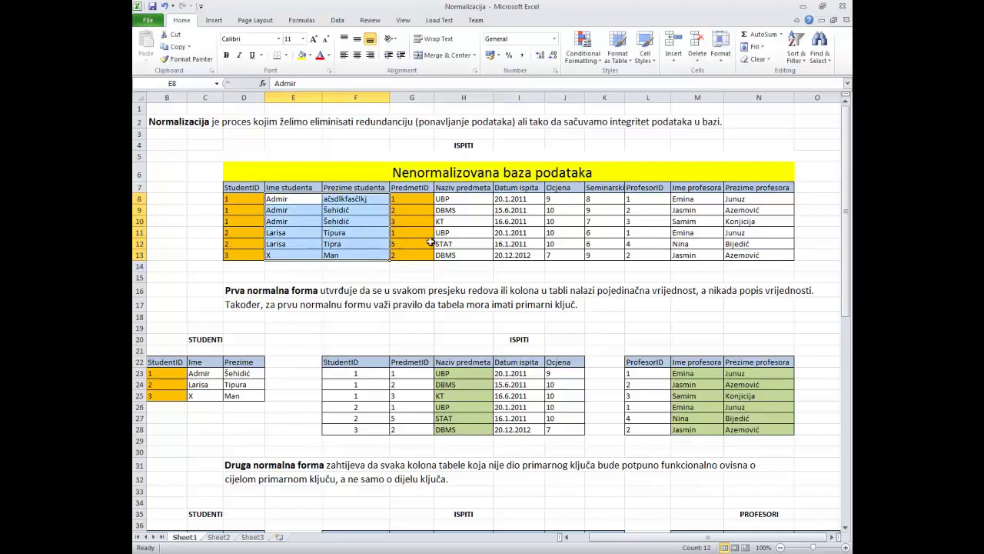
drag(423, 199, 424, 256)
scroll(466, 193, down, 1)
drag(461, 199, 467, 218)
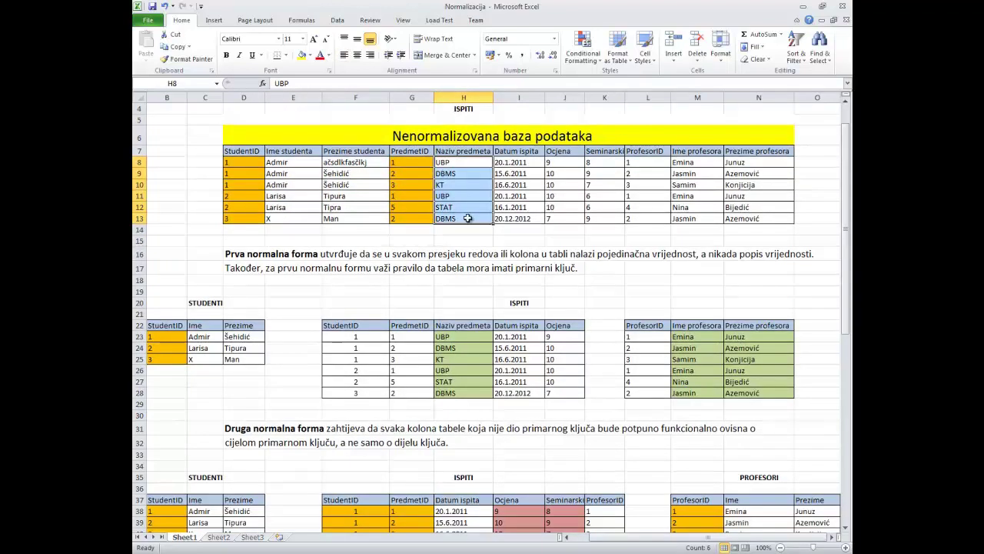
drag(406, 162, 418, 214)
drag(306, 163, 353, 217)
click(400, 232)
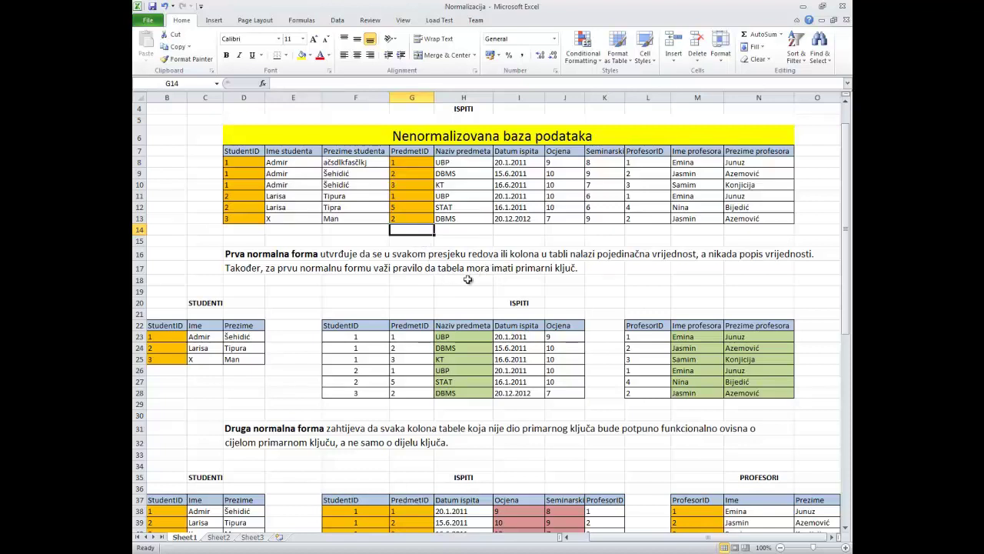
Examine the key and non-key columns of the STUDENTI, PROFESORI and PREDMETI tables under Druga normalna forma
scroll(466, 279, down, 3)
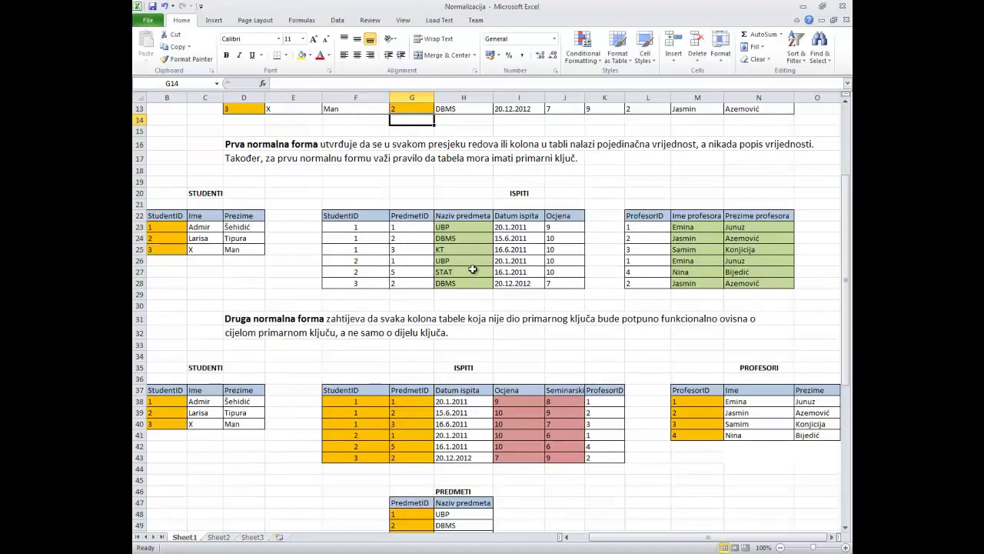
scroll(472, 269, up, 3)
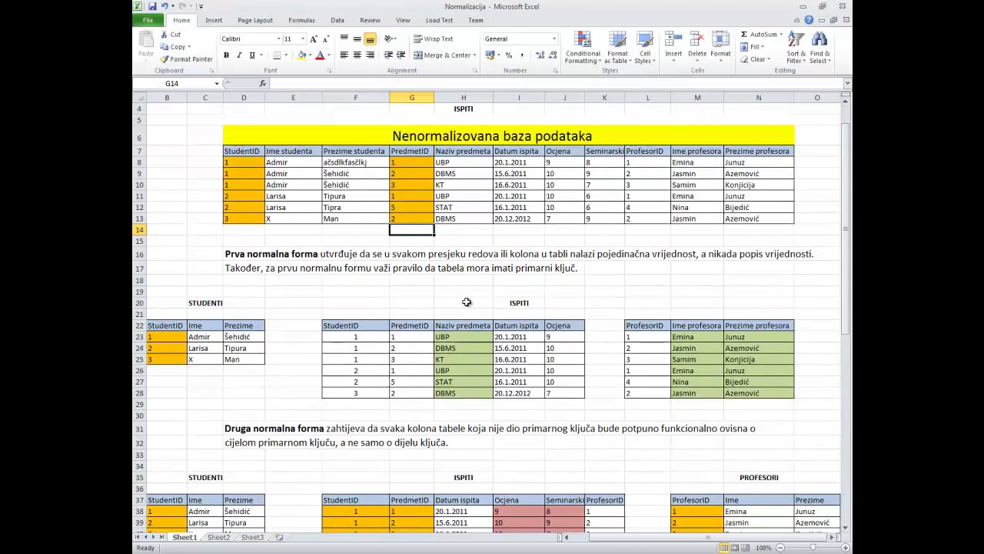
scroll(466, 253, down, 6)
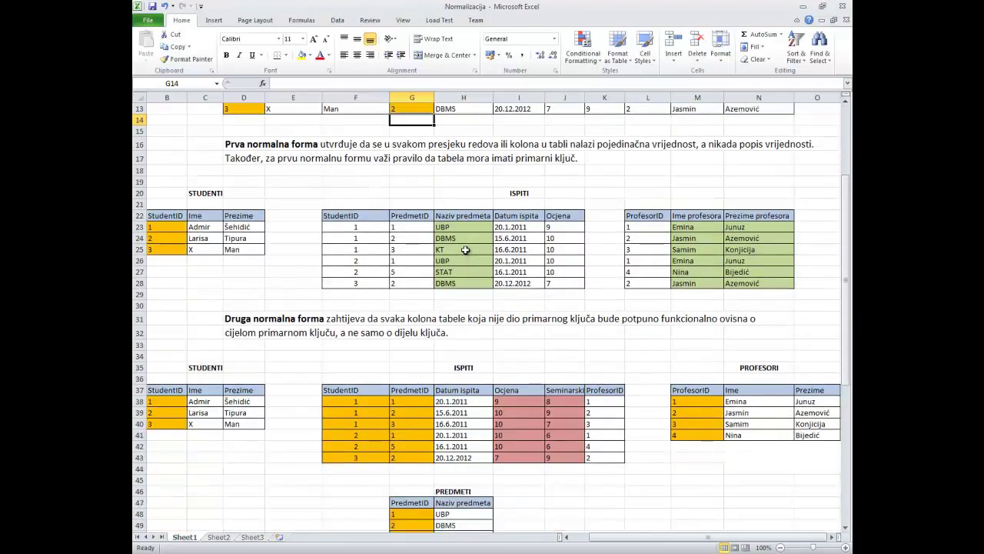
scroll(466, 248, down, 1)
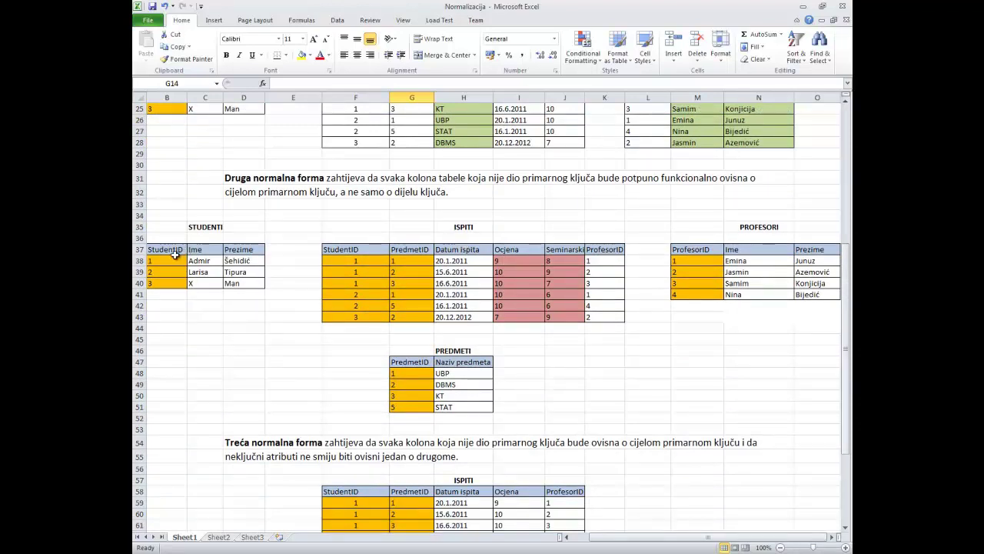
drag(166, 250, 170, 283)
drag(202, 250, 206, 283)
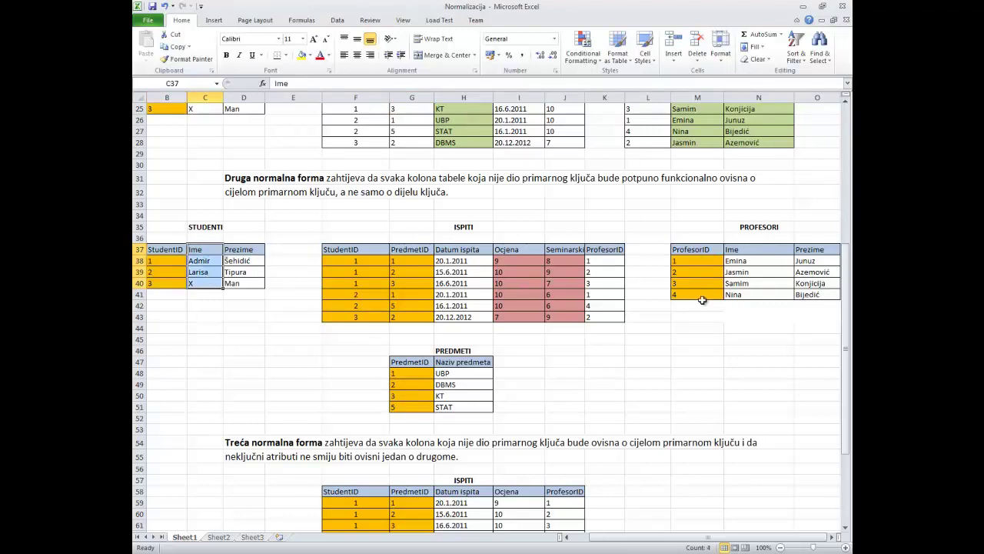
click(743, 252)
drag(751, 292, 751, 294)
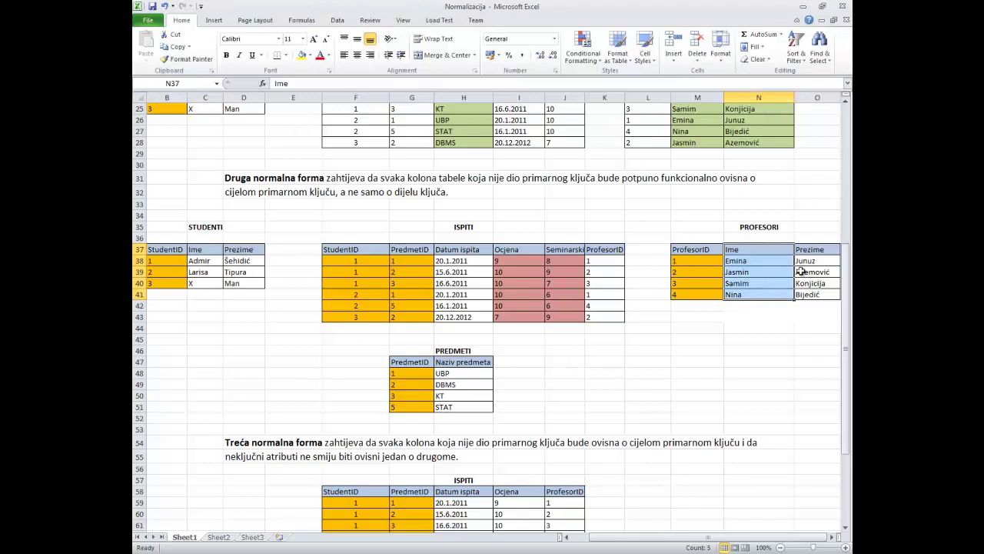
drag(811, 249, 816, 295)
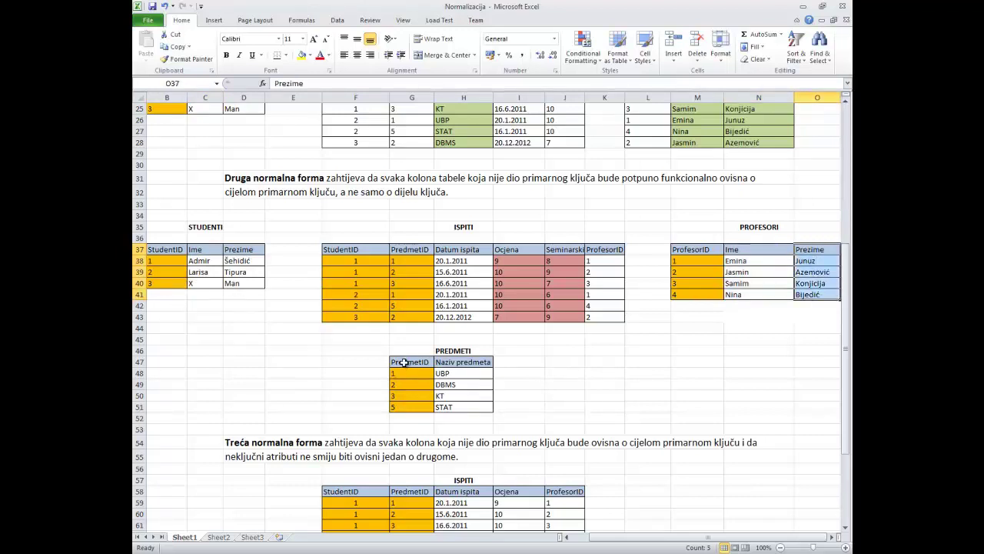
drag(406, 362, 414, 407)
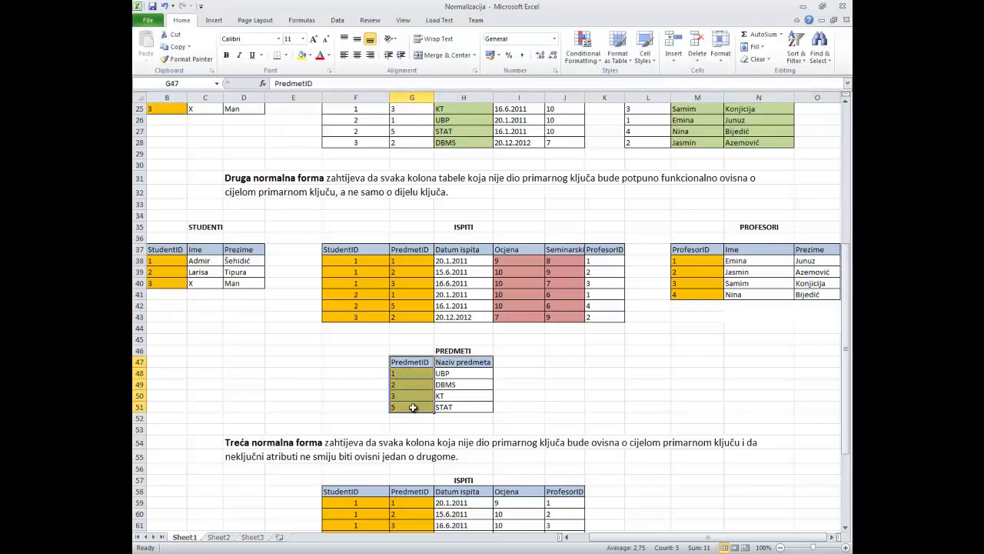
drag(464, 362, 464, 407)
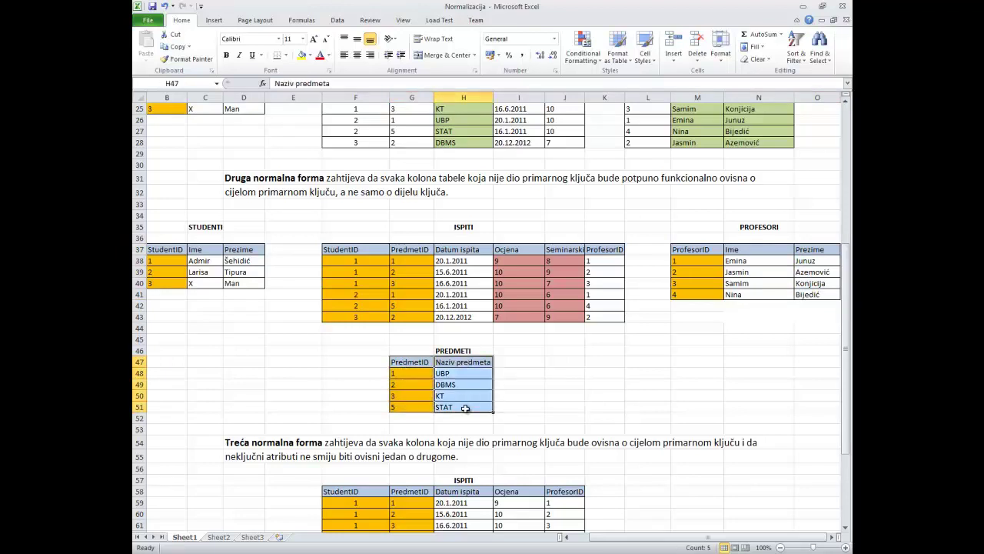
Examine the StudentID and PredmetID key and the Datum ispita column of the second-normal-form ISPITI table, comparing PredmetID with PREDMETI
scroll(508, 349, up, 1)
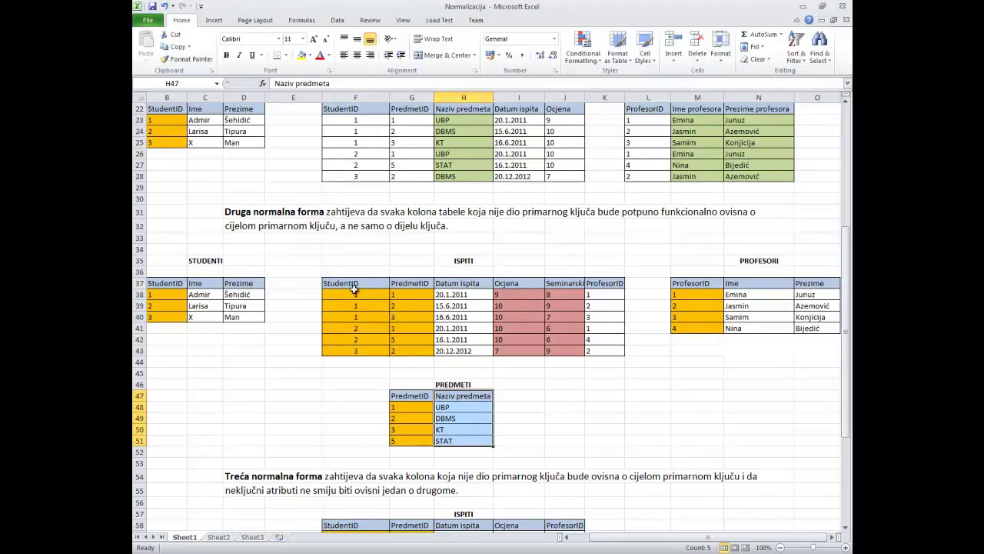
drag(356, 294, 393, 348)
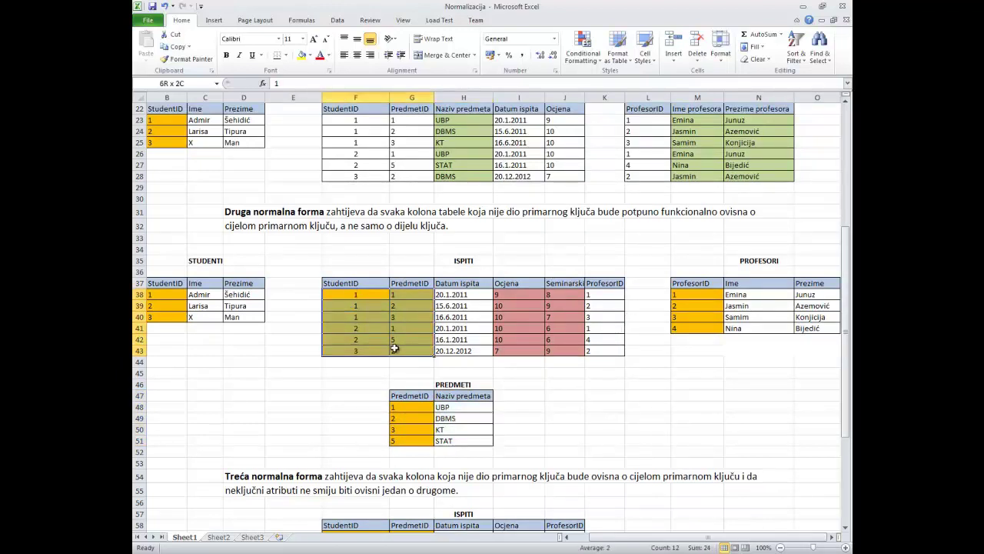
click(384, 364)
drag(407, 294, 409, 328)
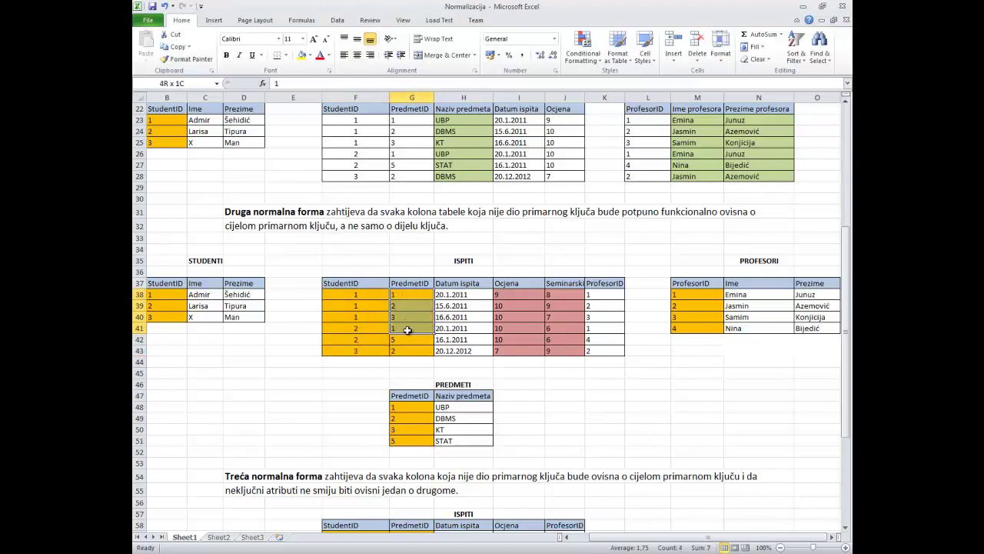
drag(412, 407, 413, 448)
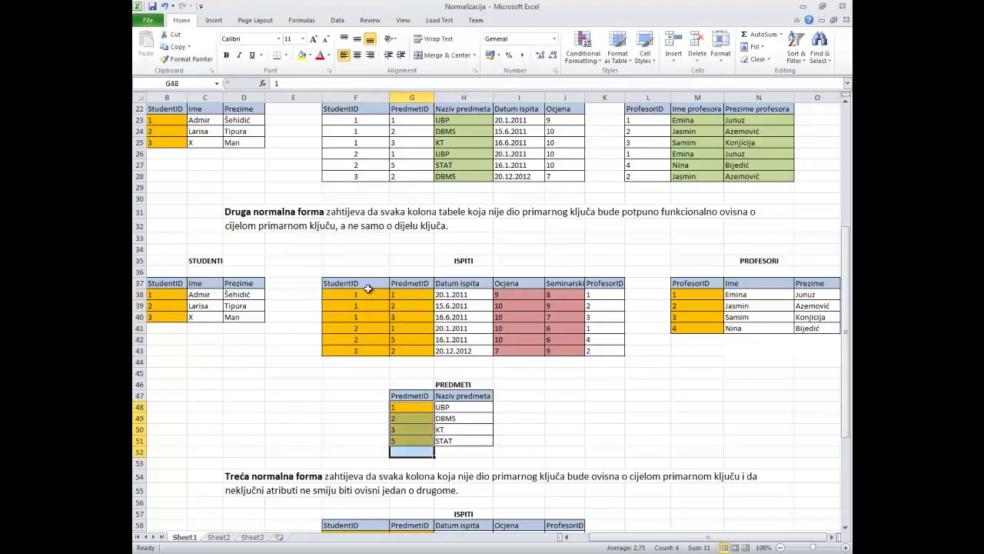
drag(355, 290, 366, 350)
drag(423, 295, 374, 355)
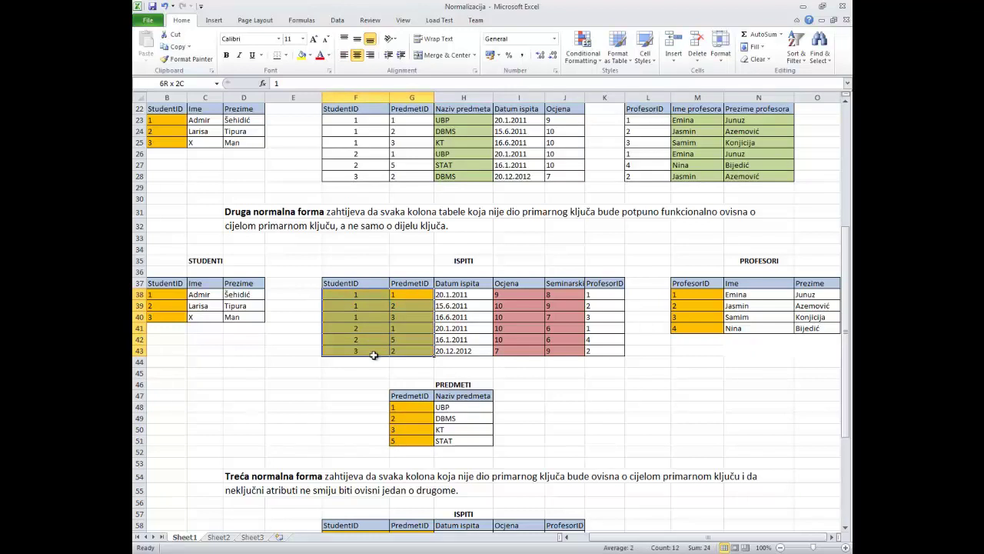
drag(453, 295, 467, 350)
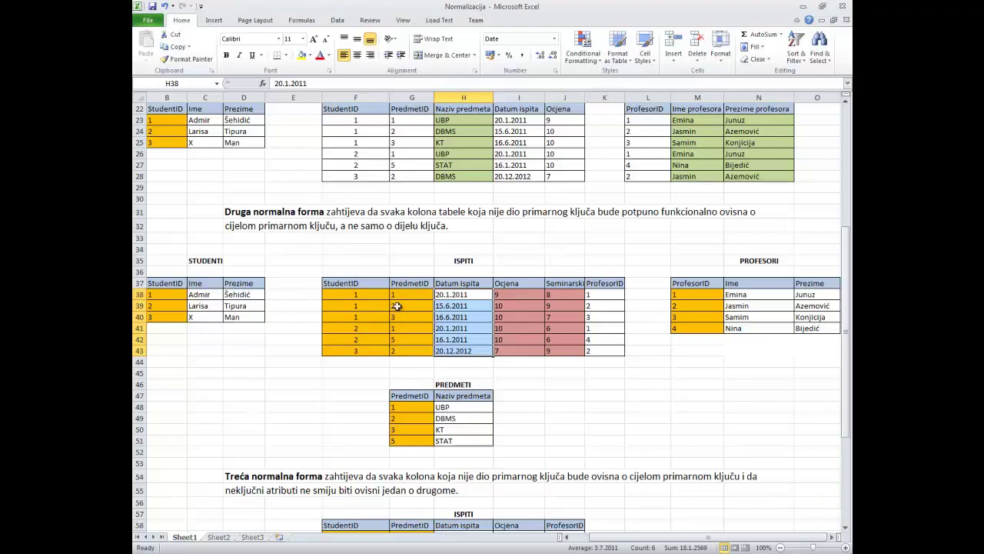
Examine the ProfesorID, Datum ispita, Ocjena and Seminarski columns of the ISPITI table under Druga normalna forma
drag(596, 295, 609, 351)
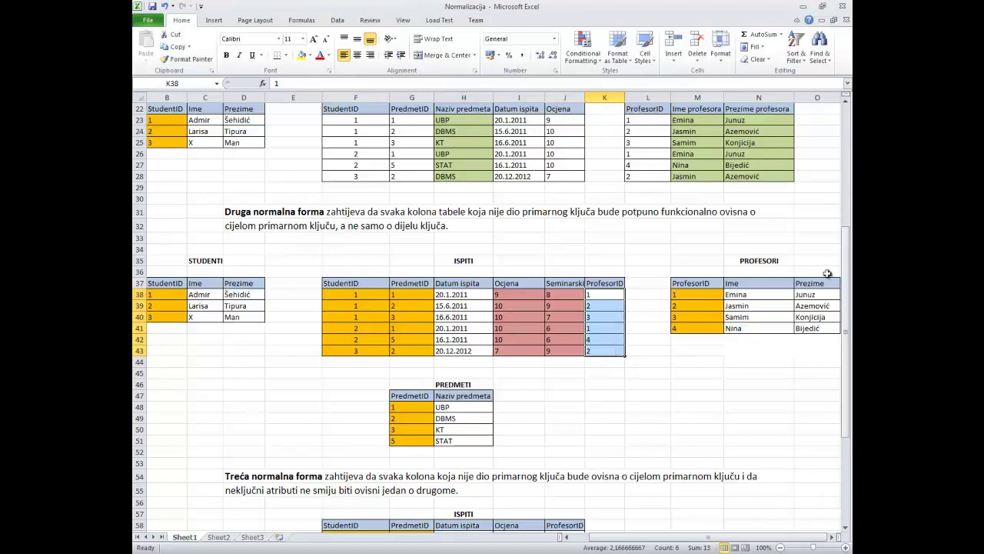
click(664, 345)
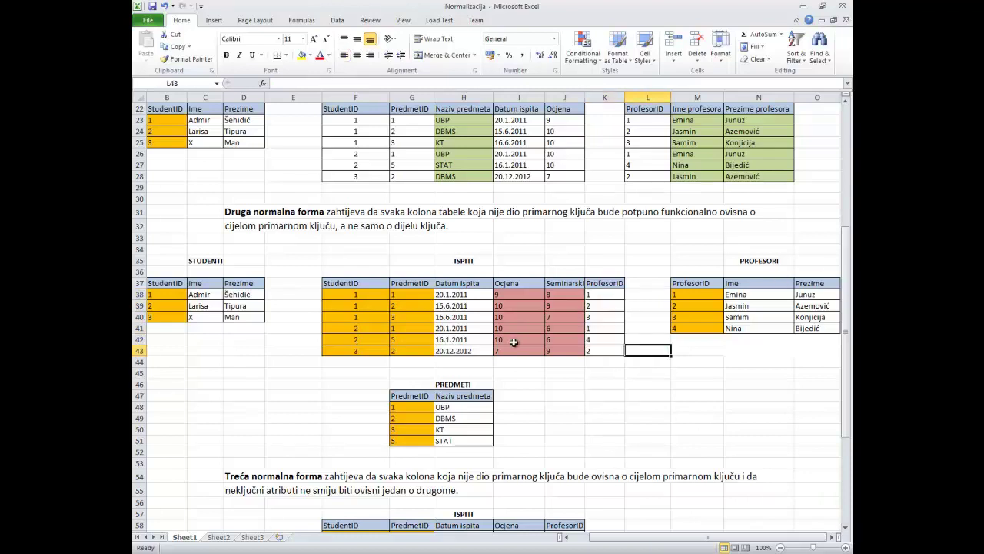
scroll(506, 369, down, 1)
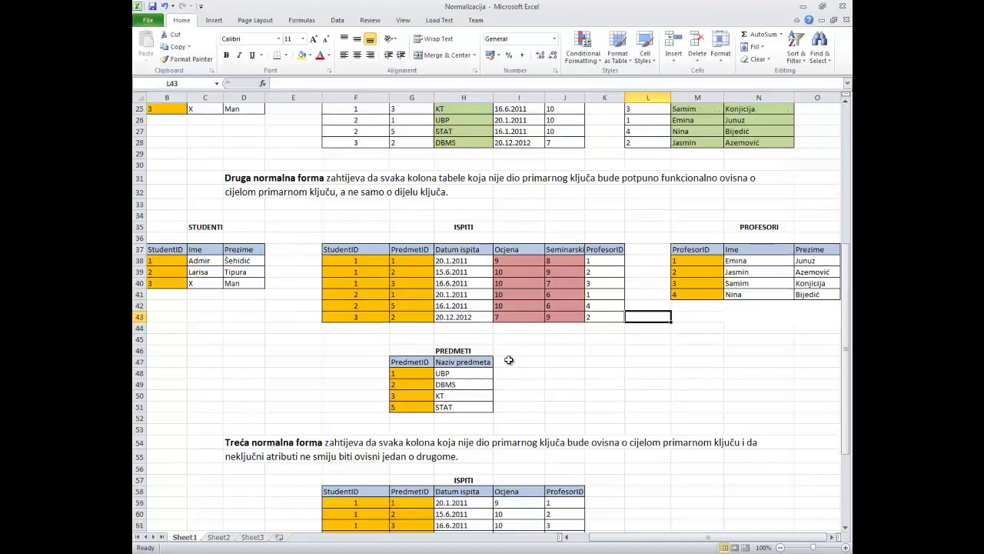
drag(474, 248, 477, 300)
drag(514, 249, 517, 304)
drag(567, 250, 580, 292)
drag(604, 253, 607, 317)
click(600, 338)
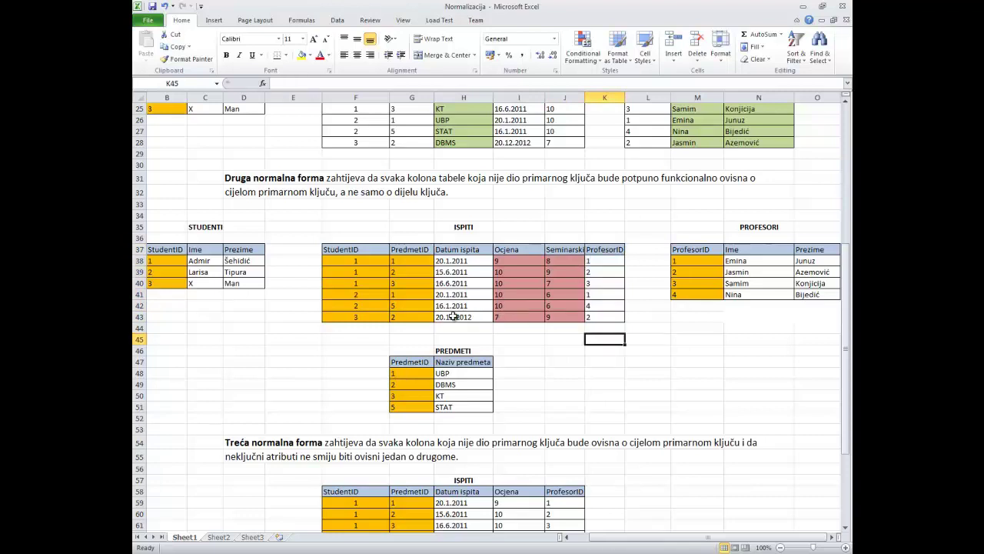
Compare the Ocjena and Seminarski columns of the second-normal-form ISPITI table for dependency between the non-key attributes
scroll(477, 311, down, 4)
scroll(504, 305, up, 1)
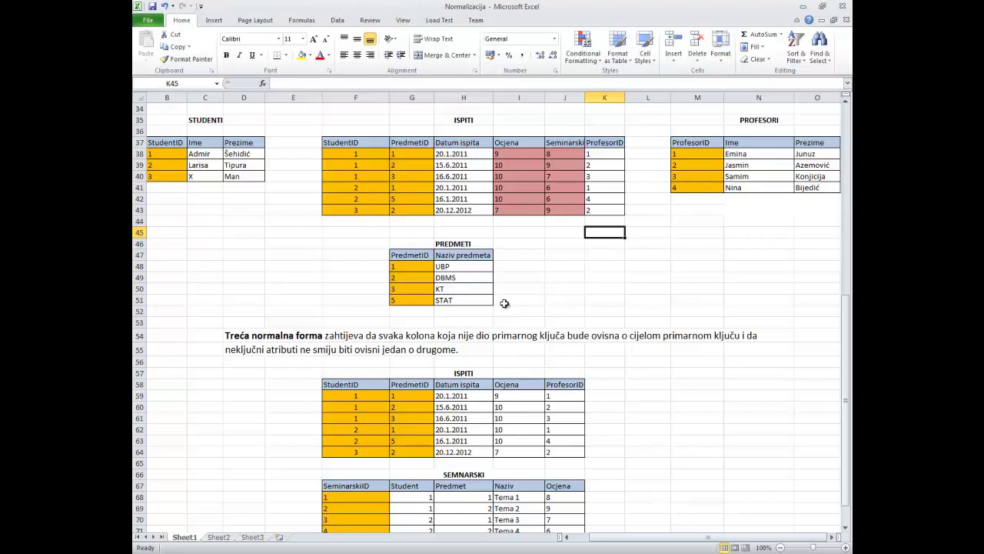
scroll(504, 303, up, 4)
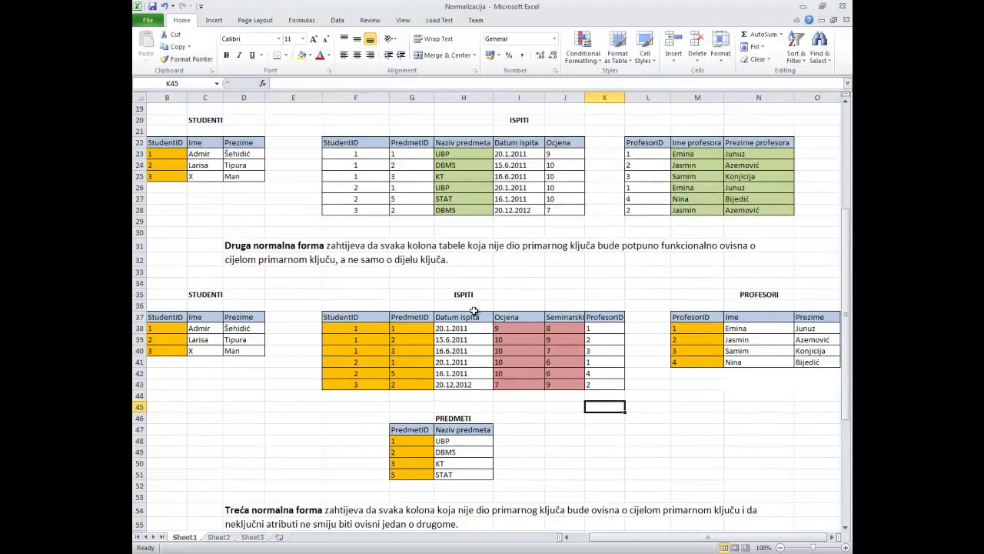
scroll(472, 304, down, 1)
drag(565, 260, 529, 316)
click(522, 271)
drag(509, 250, 517, 318)
click(552, 316)
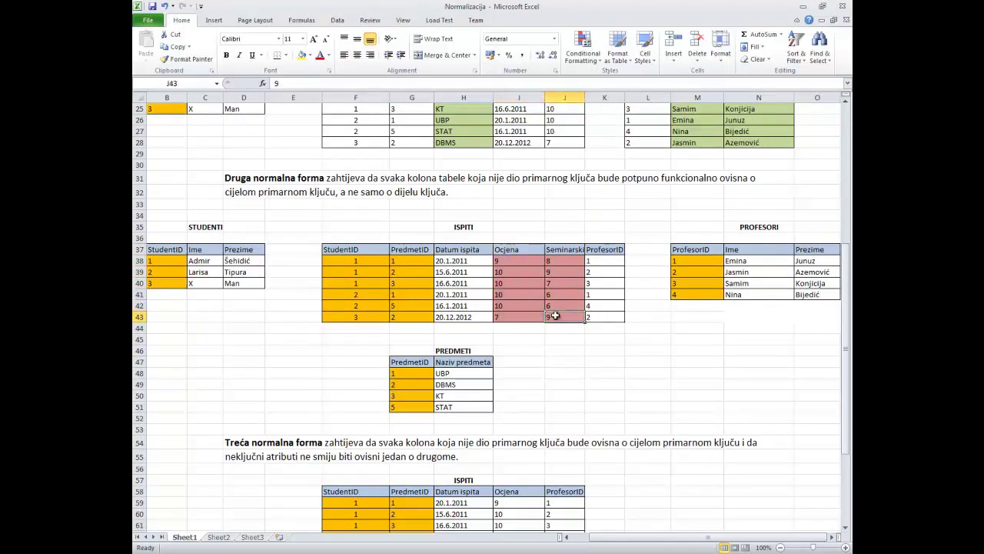
drag(561, 260, 565, 319)
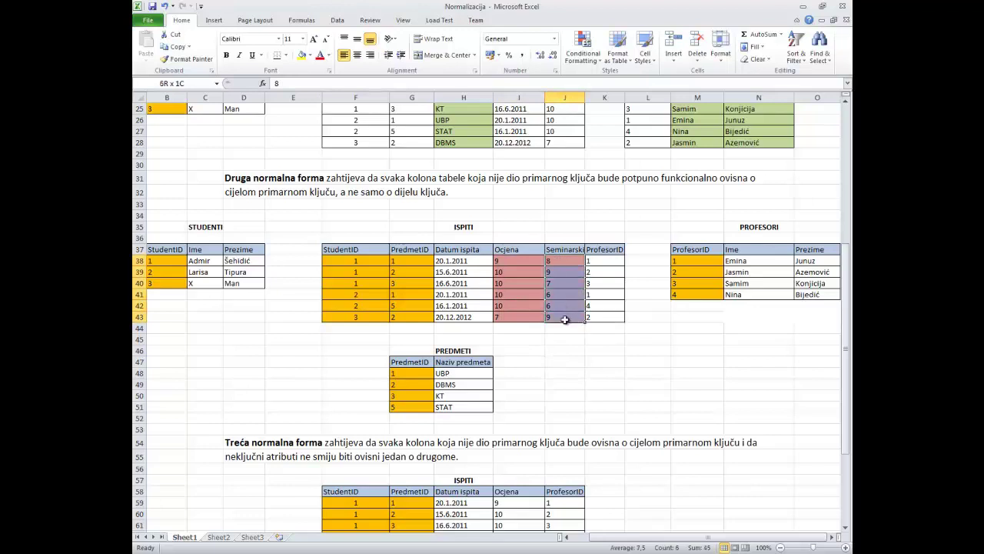
click(555, 263)
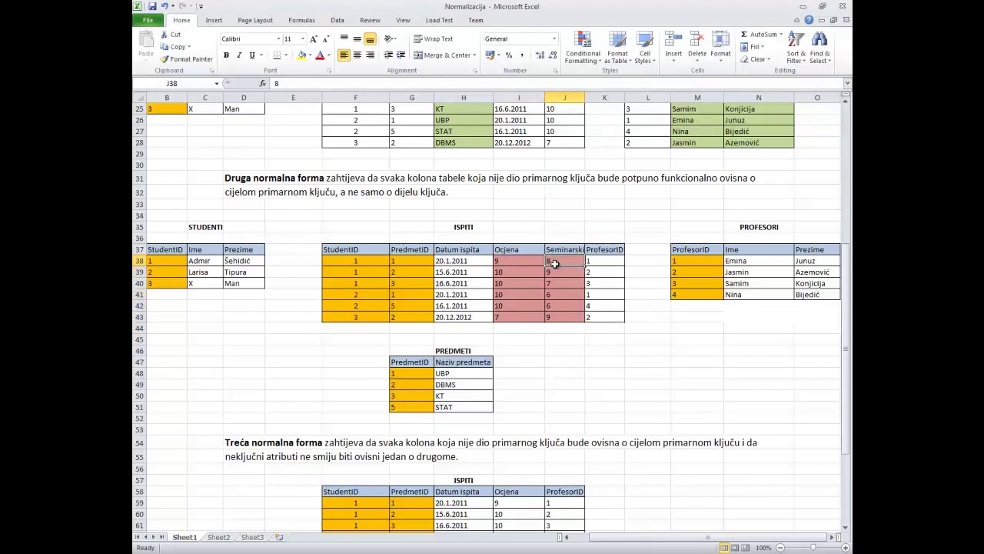
click(500, 262)
click(561, 262)
click(511, 261)
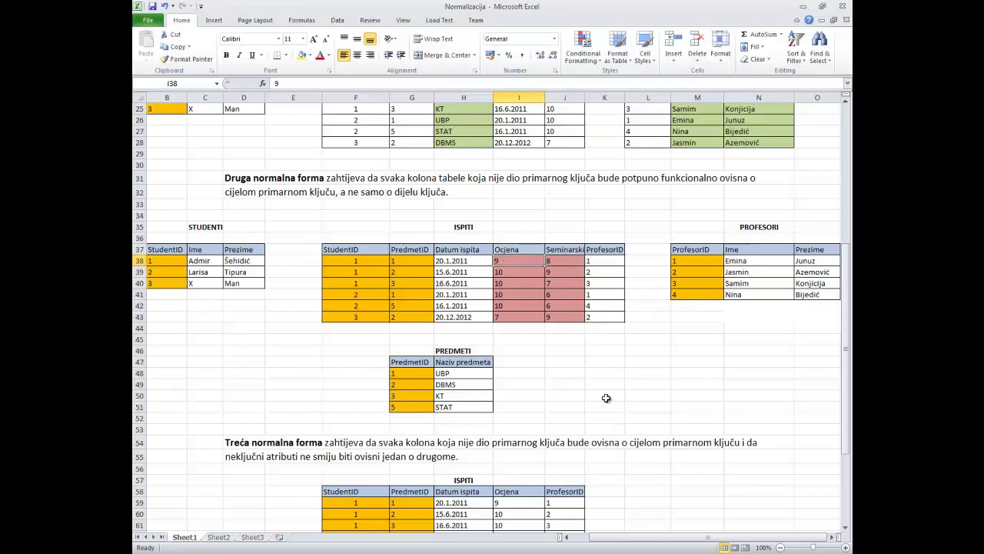
Under Treća normalna forma, examine the Ocjena column of ISPITI and the SeminarskiID and Ocjena columns of SEMNARSKI
scroll(606, 402, down, 1)
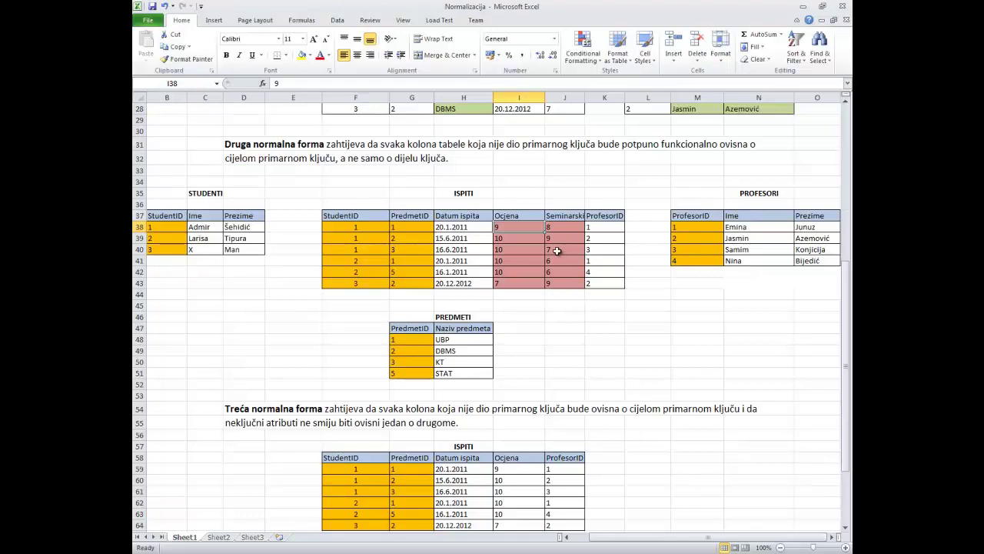
scroll(576, 260, down, 4)
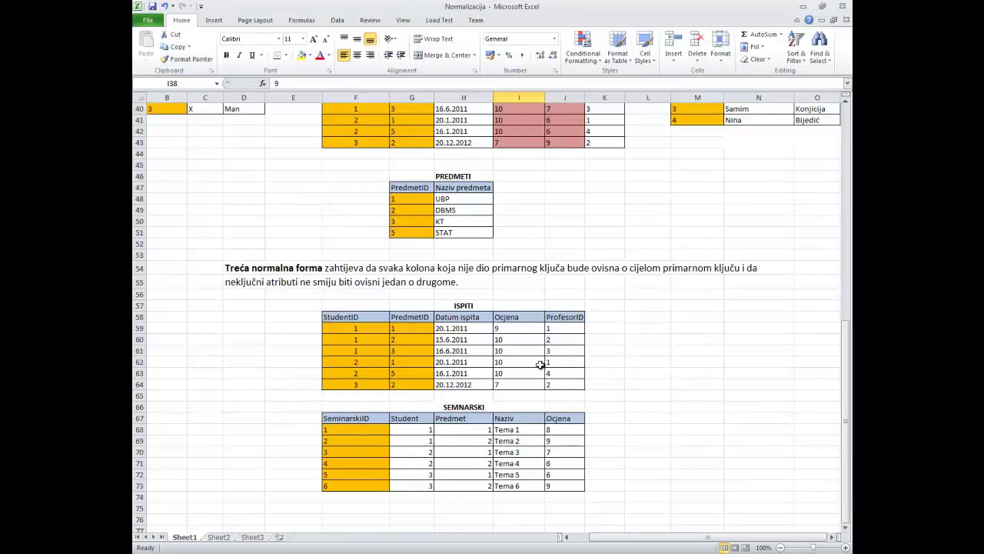
drag(519, 328, 524, 379)
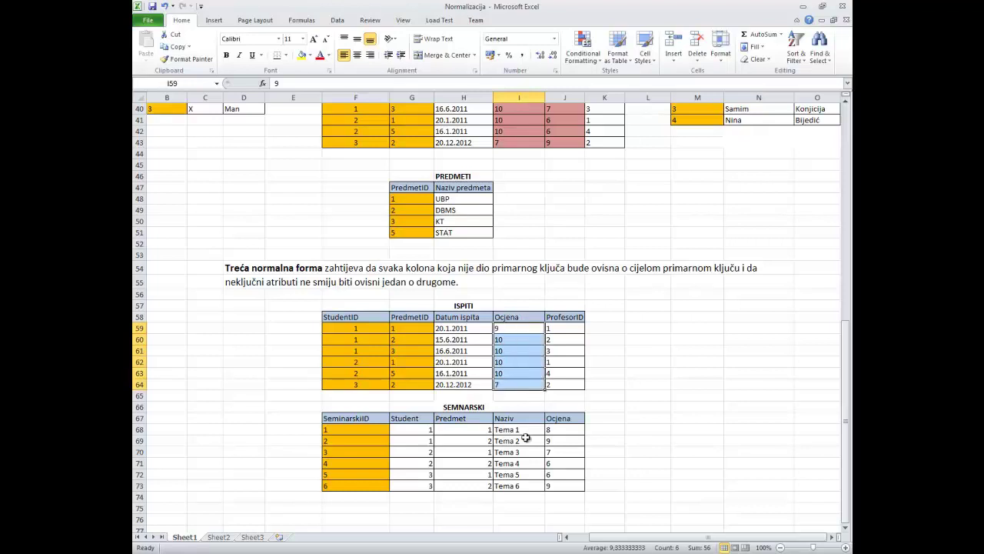
drag(562, 429, 565, 486)
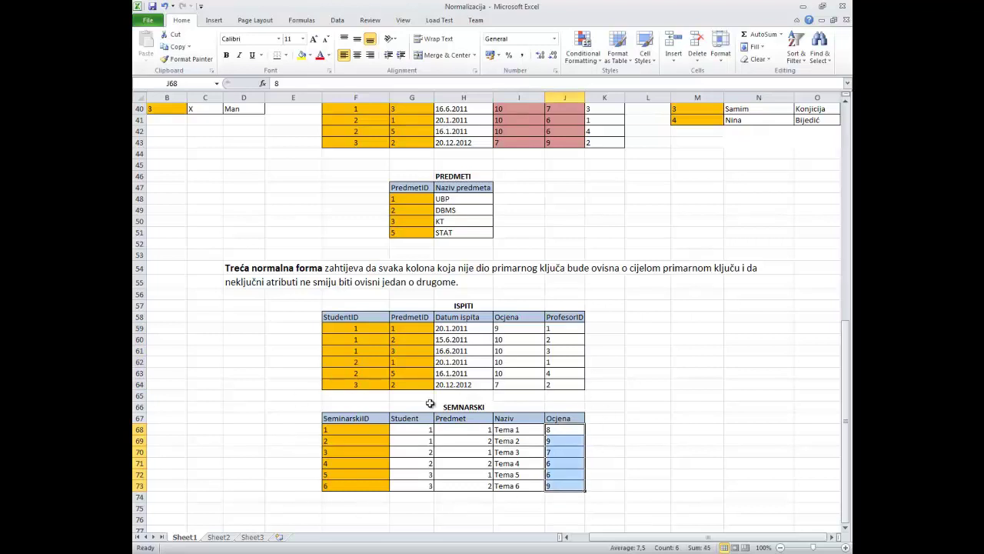
drag(350, 429, 354, 486)
drag(566, 429, 566, 474)
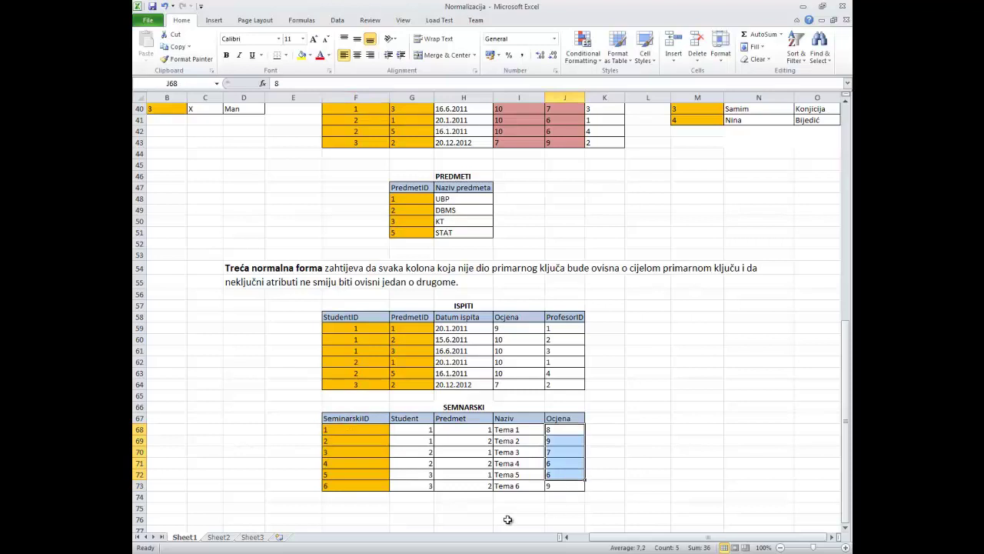
Switch to ispit20FEB12.pdf in Adobe Reader and examine the relation scheme R (A,B,C,D,E,F,G,H,I,J) in task 4
scroll(510, 472, up, 13)
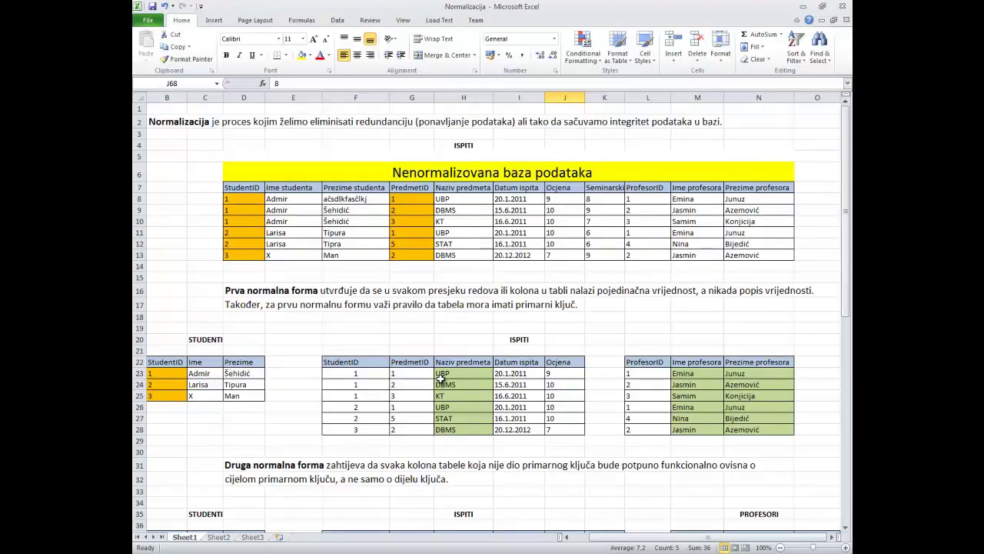
scroll(495, 267, down, 6)
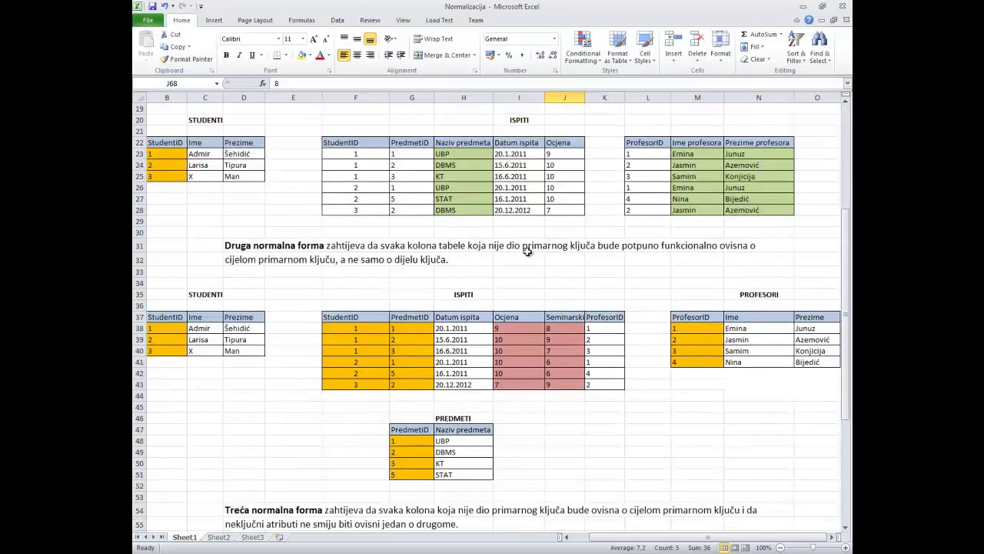
click(802, 6)
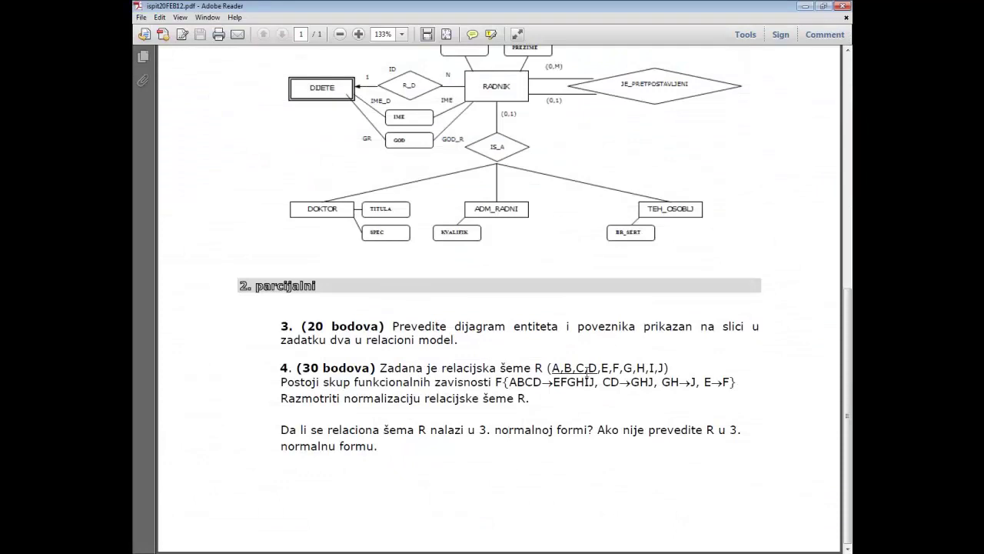
drag(543, 367, 664, 359)
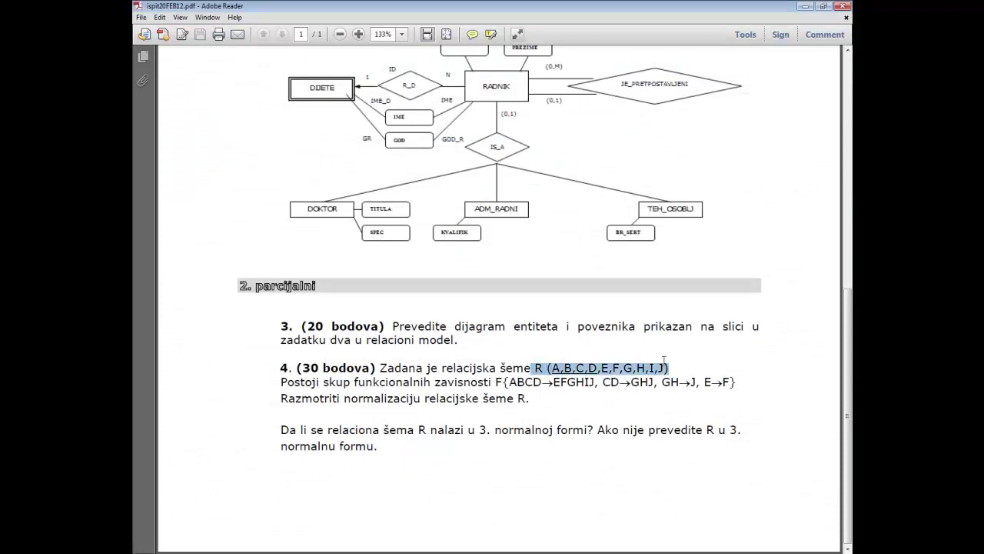
click(671, 383)
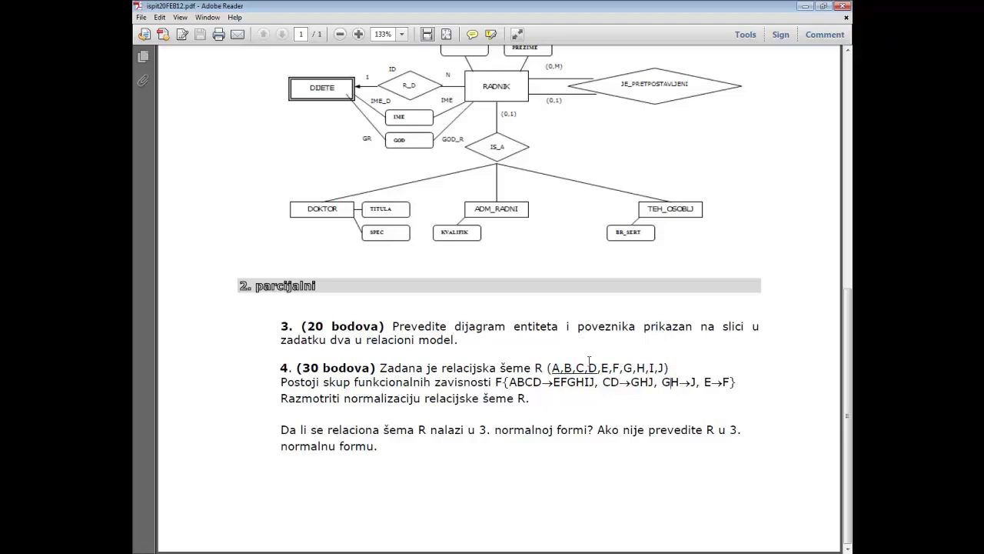
drag(536, 369, 661, 368)
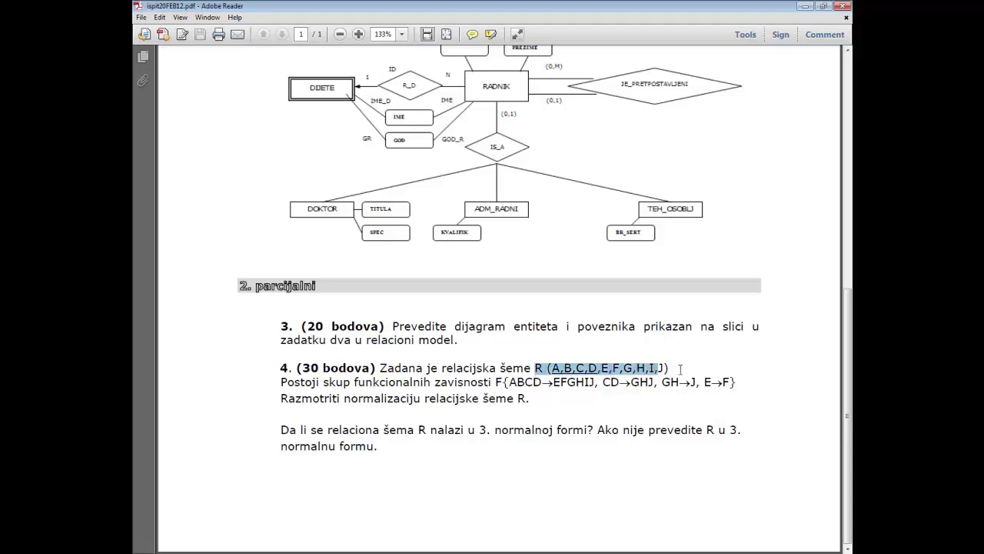
click(687, 368)
drag(546, 368, 500, 369)
Compare scheme R with the unnormalized ISPITI table in Excel, and return to the PDF to examine R's underlined key attributes
key(alt+Tab)
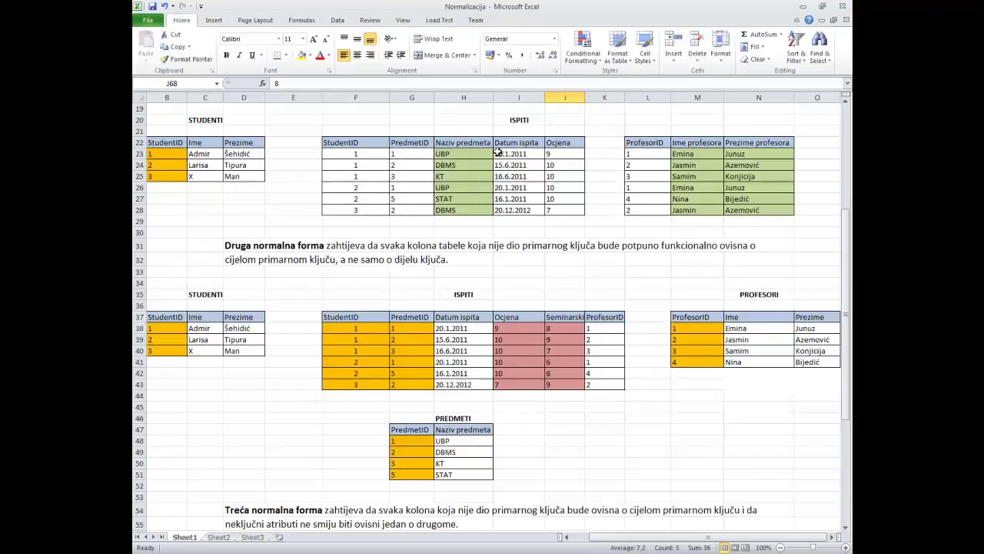
scroll(523, 189, up, 7)
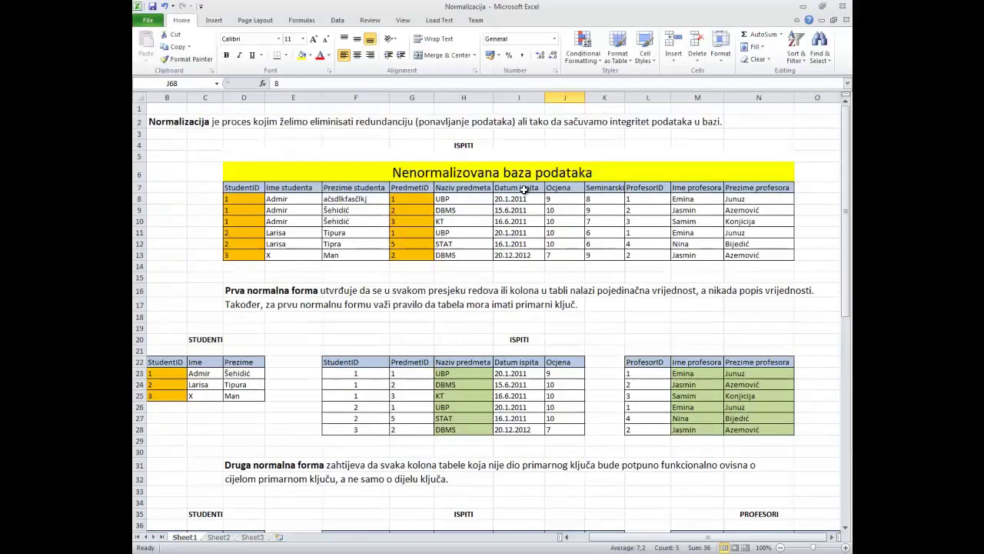
click(471, 146)
key(alt+Tab)
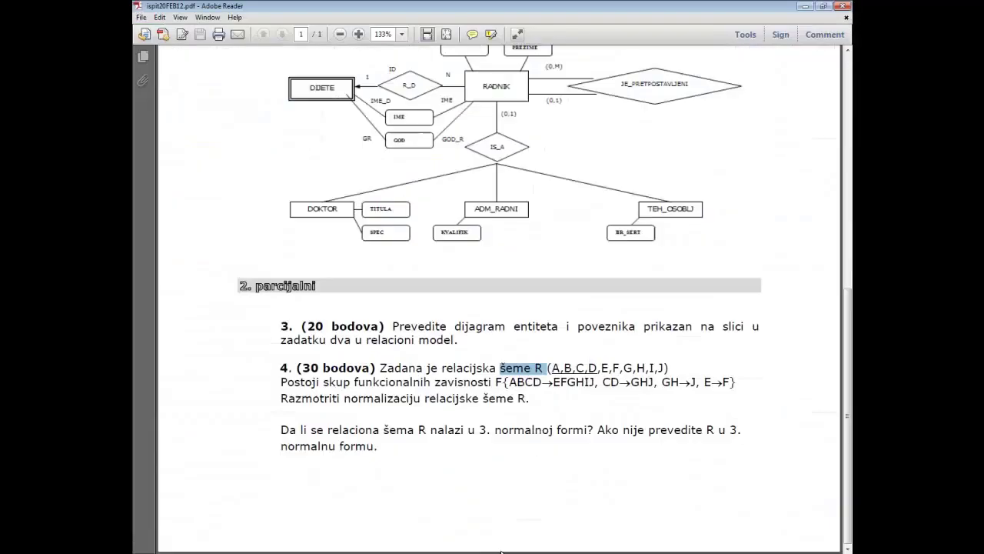
drag(552, 368, 598, 369)
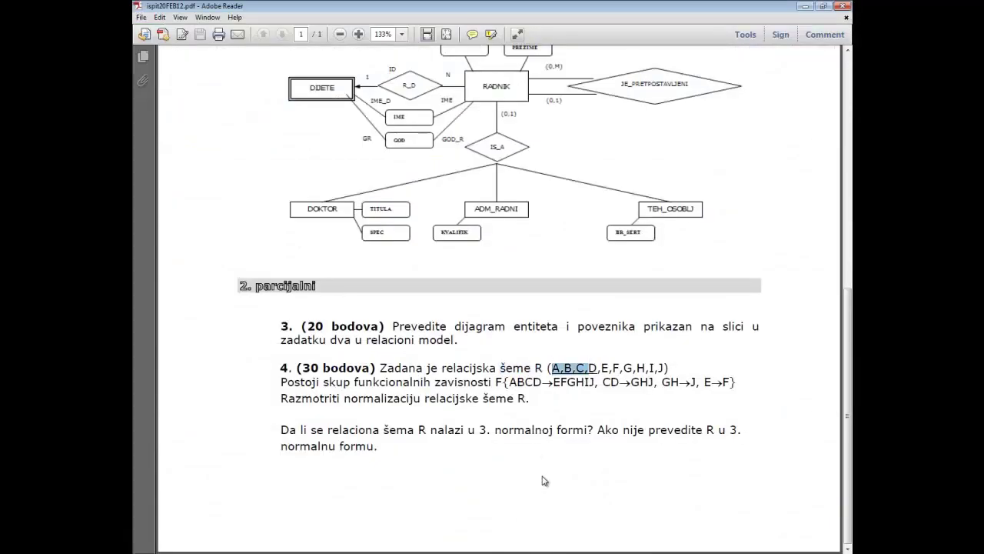